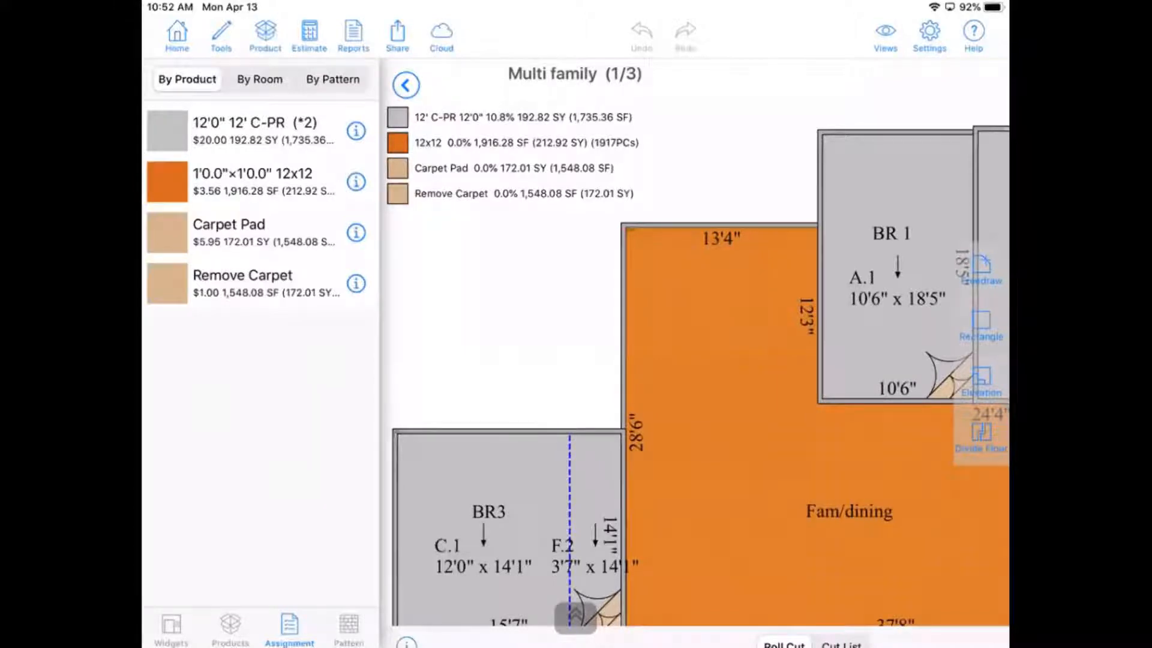
Switch the Multi family project to the Southwest 2BR floor plan
click(221, 36)
click(222, 612)
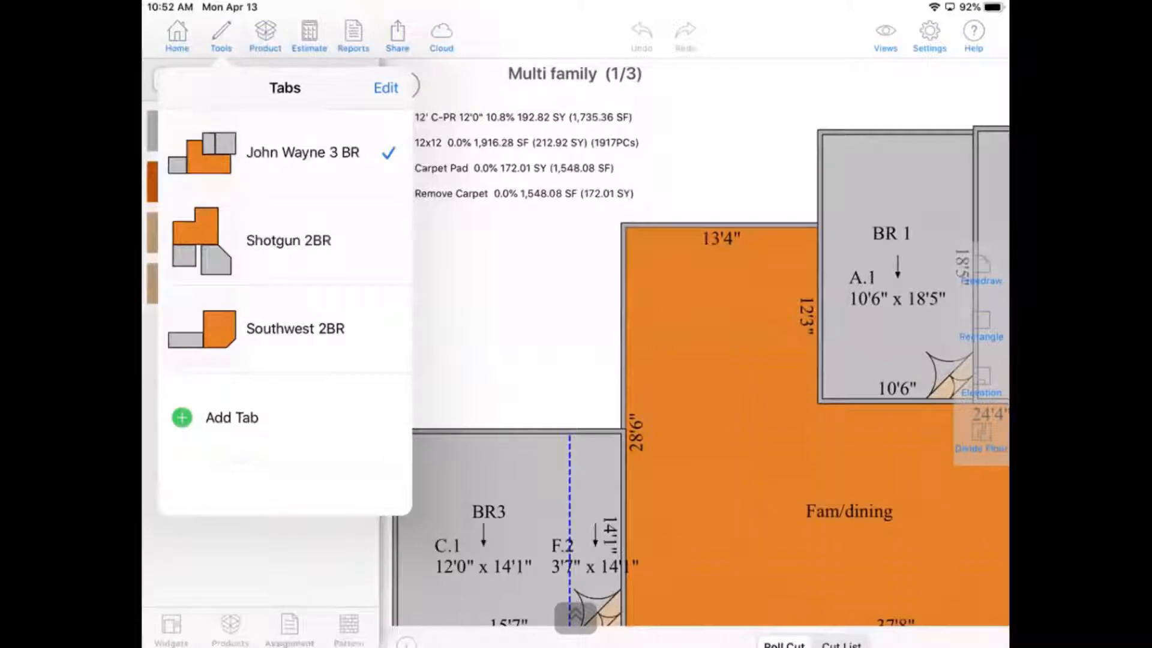
click(285, 329)
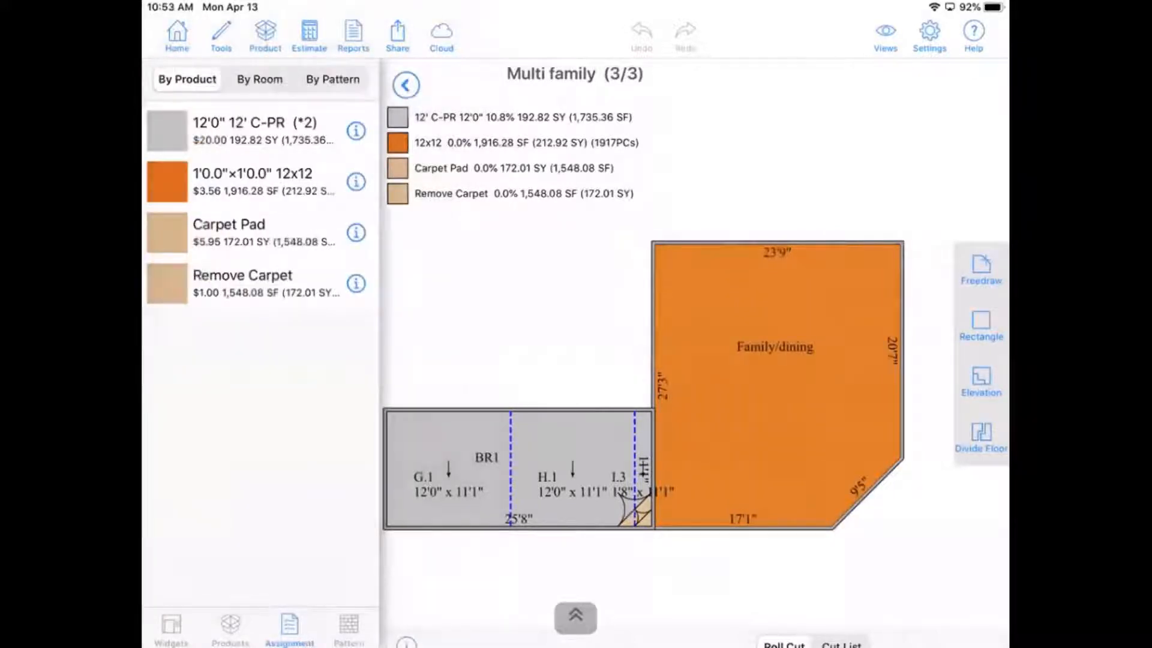
Draw an L-shaped room above BR1 with walls of 25'3", 10'0", 12'0", 11'5", 13'3" and 21'5"
click(222, 36)
click(236, 128)
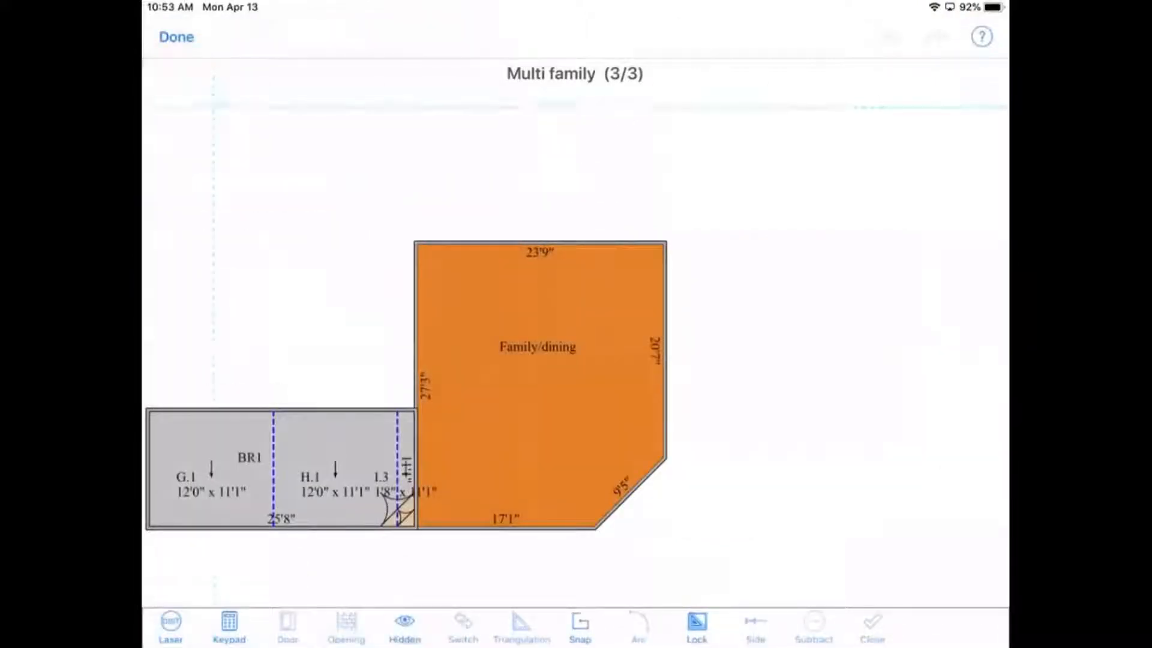
mouse_move(214, 108)
mouse_down()
mouse_move(473, 108)
mouse_move(473, 211)
mouse_move(275, 211)
mouse_move(349, 211)
mouse_move(349, 329)
mouse_move(205, 329)
mouse_move(212, 108)
mouse_up()
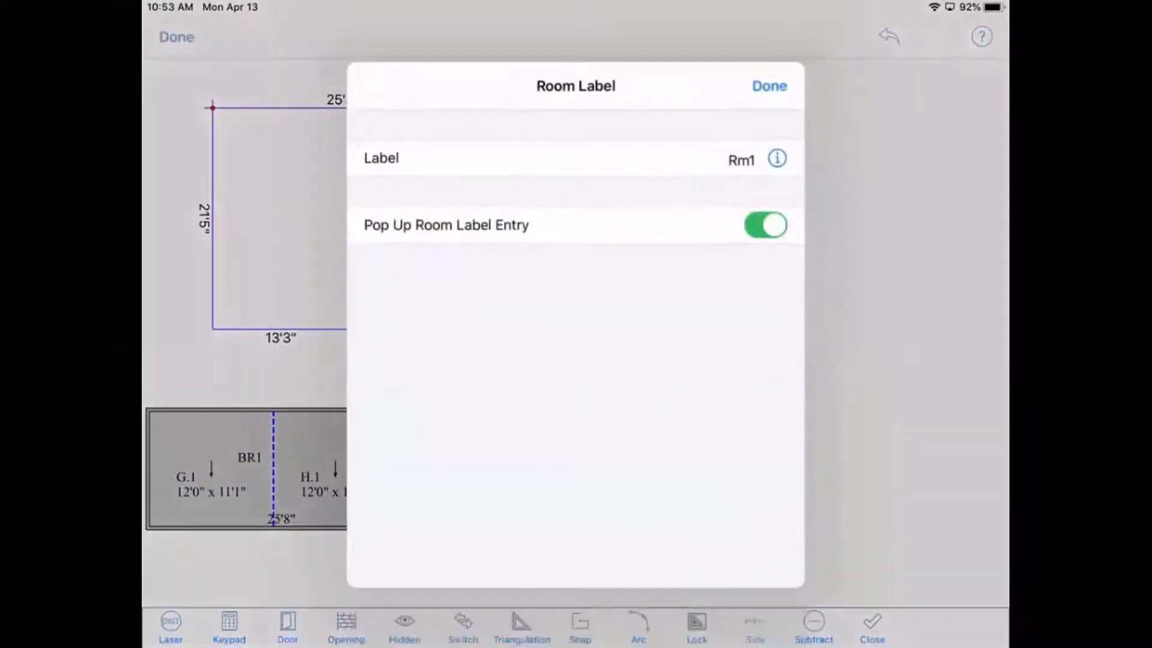
Label the new L-shaped room BR2 and finish drawing it
click(742, 159)
click(743, 131)
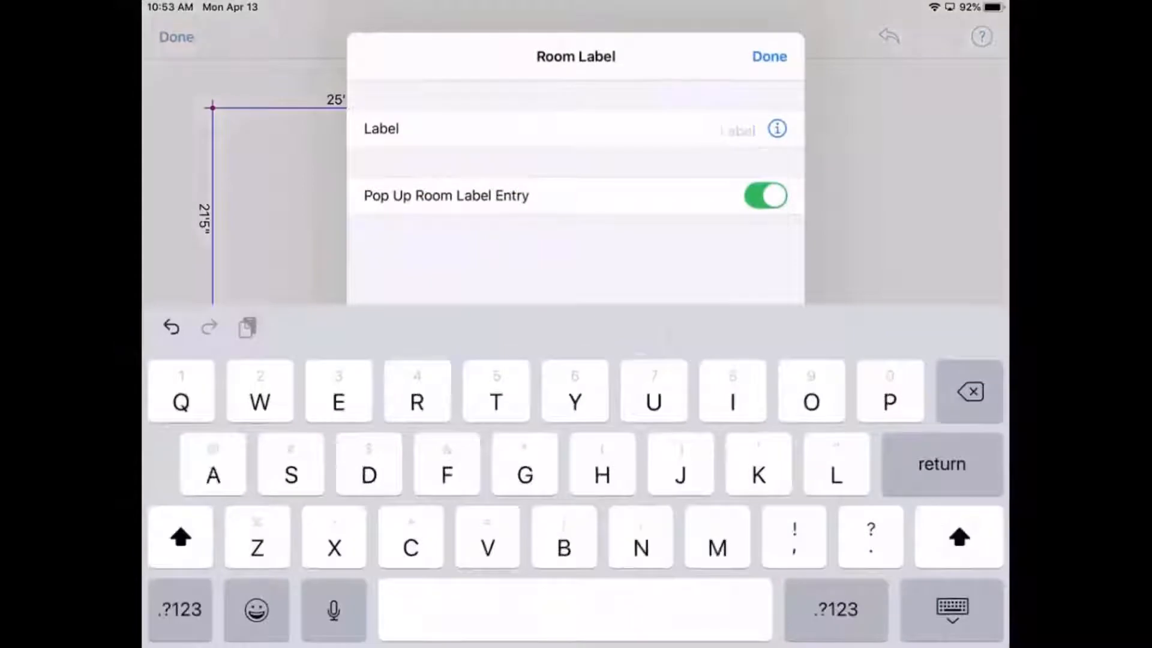
key(shift)
key(shift)
key(shift)
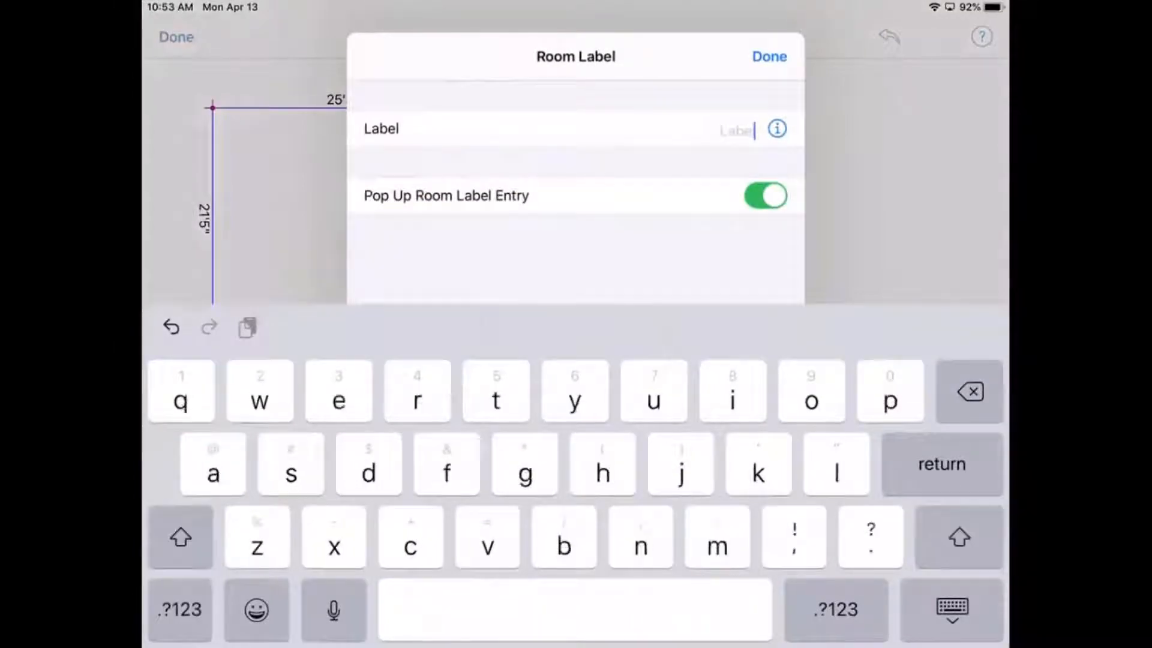
key(shift)
key(shift)
text(BR2)
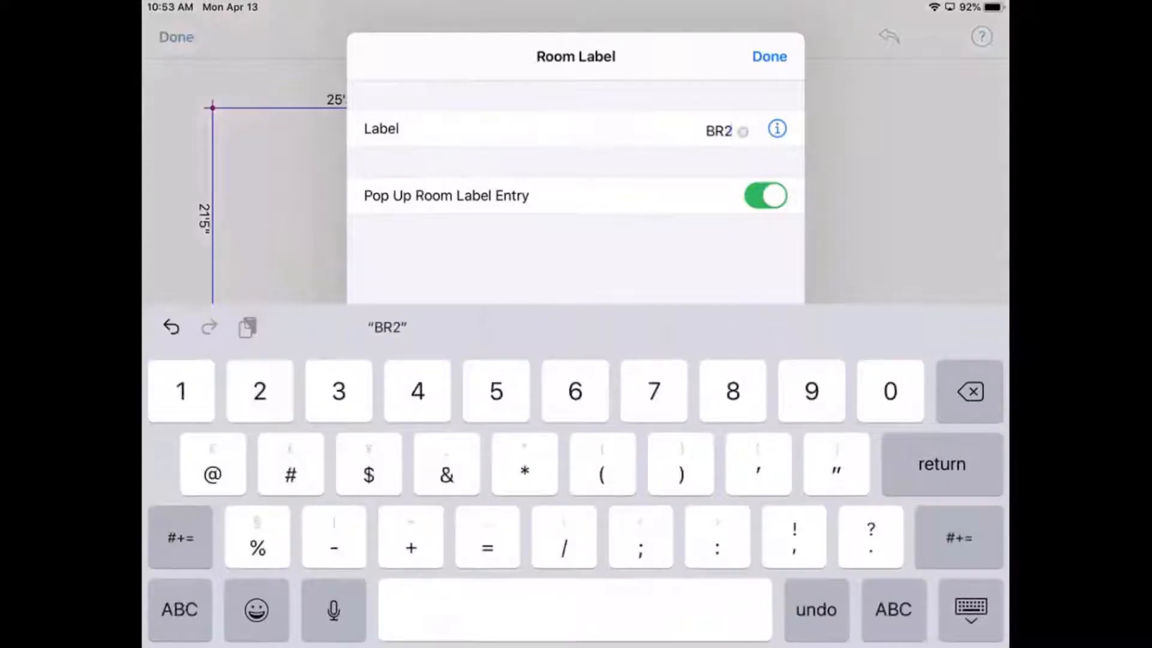
click(770, 57)
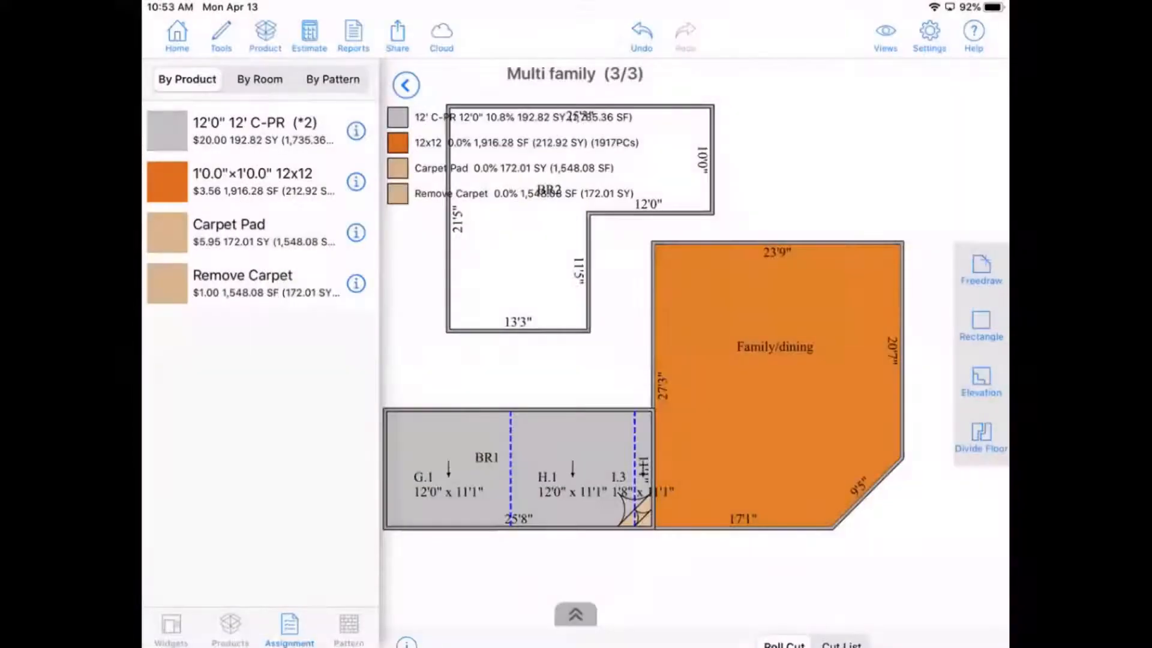
Fit BR2 against the upper-left corner of the Family/dining room and cover it with the 12' C-PR carpet
drag(519, 240, 584, 270)
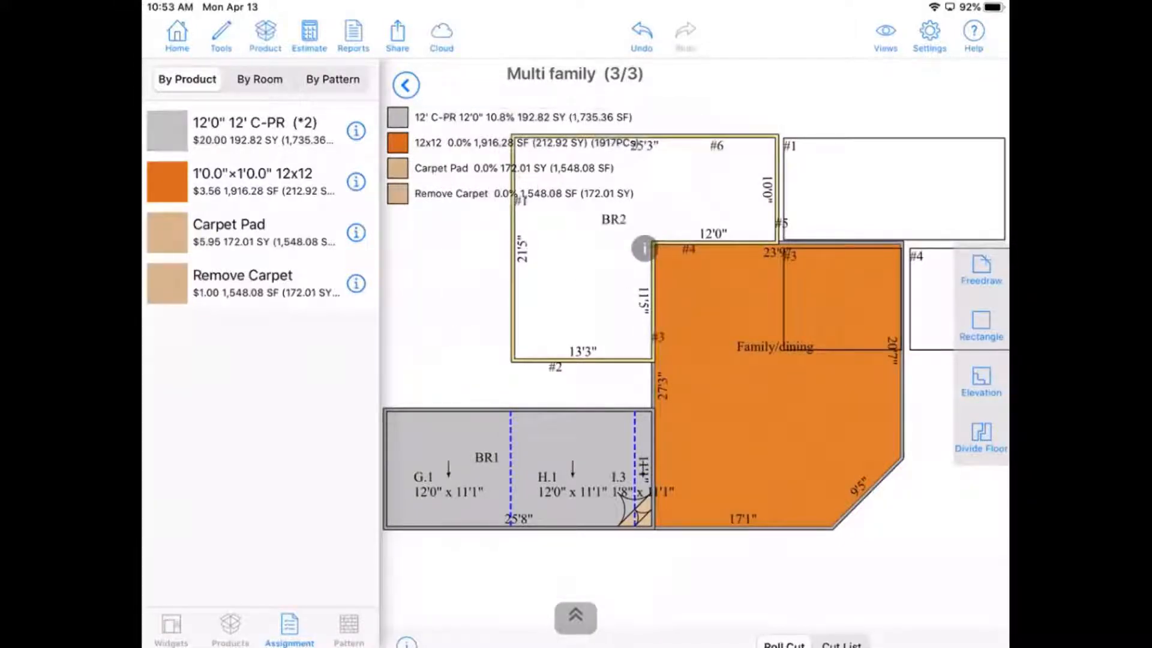
drag(168, 131, 576, 228)
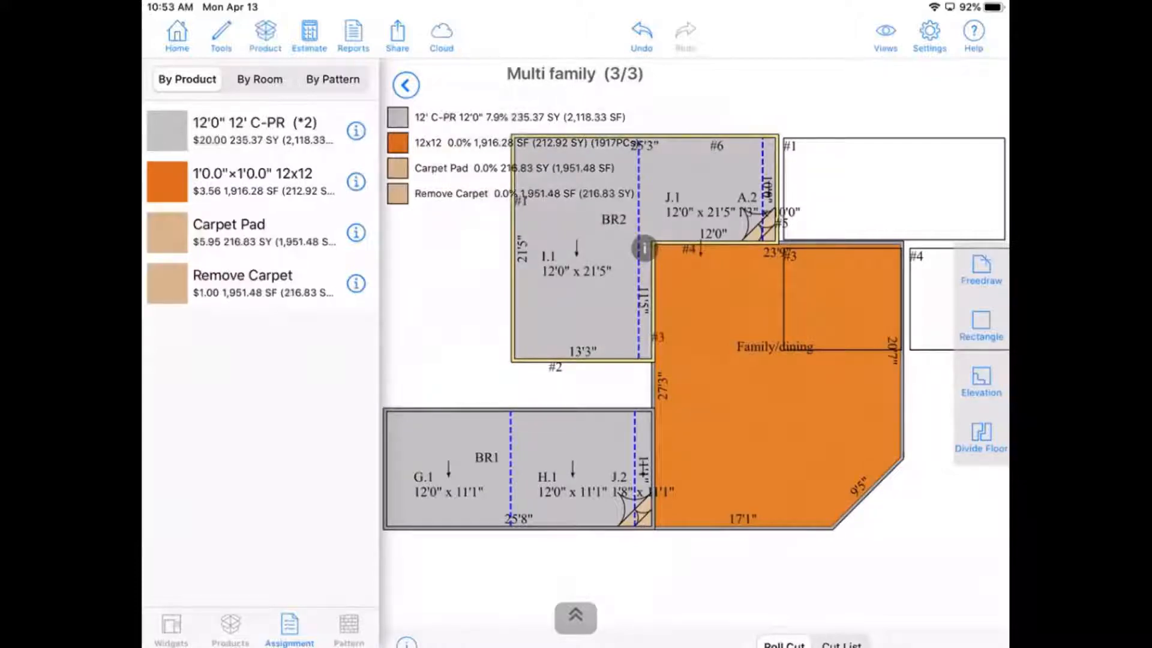
click(720, 582)
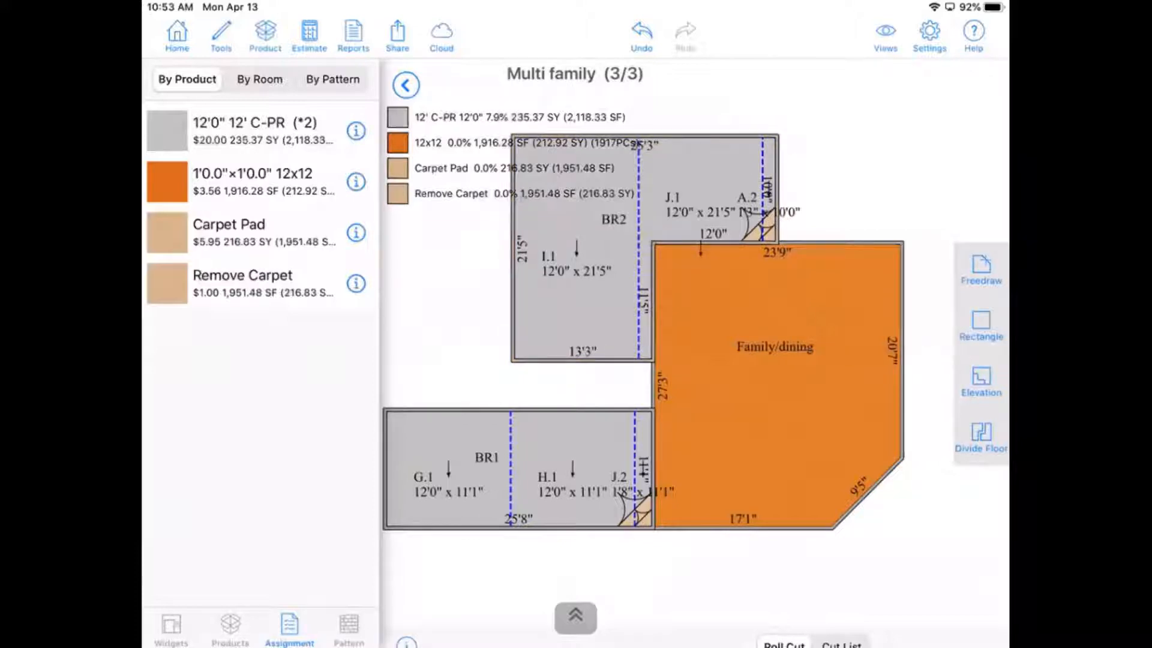
Shift the carpet seams left in both bedrooms, leaving a 4'3" strip along BR2's left wall and a narrow strip in BR1
drag(638, 233, 559, 232)
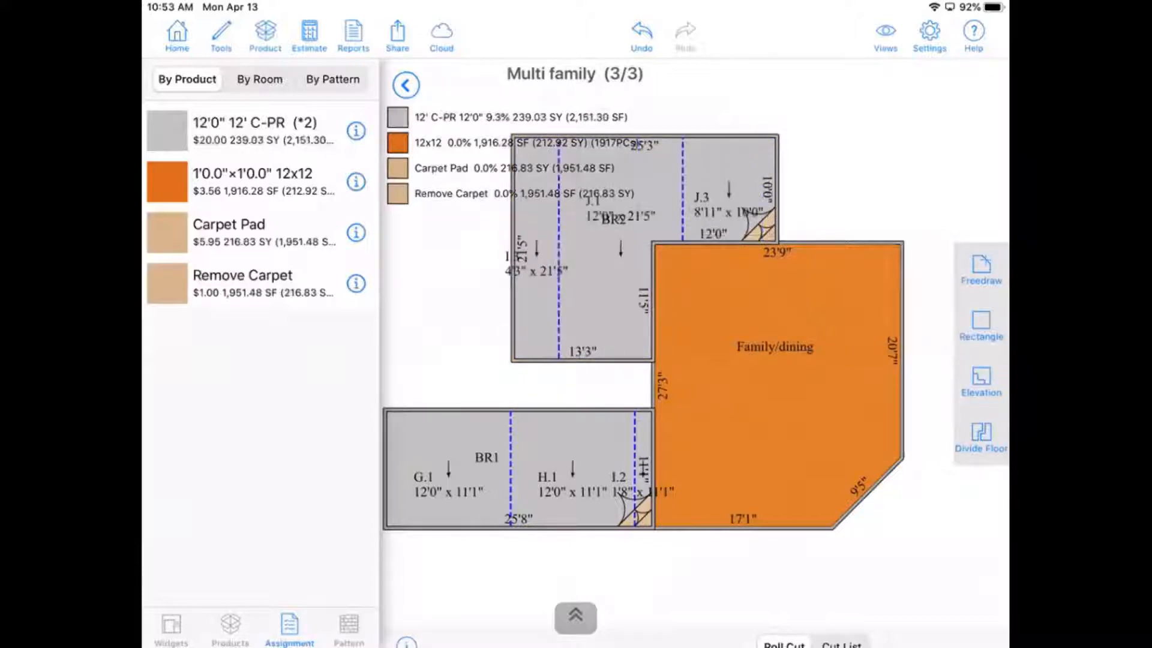
drag(511, 501, 405, 501)
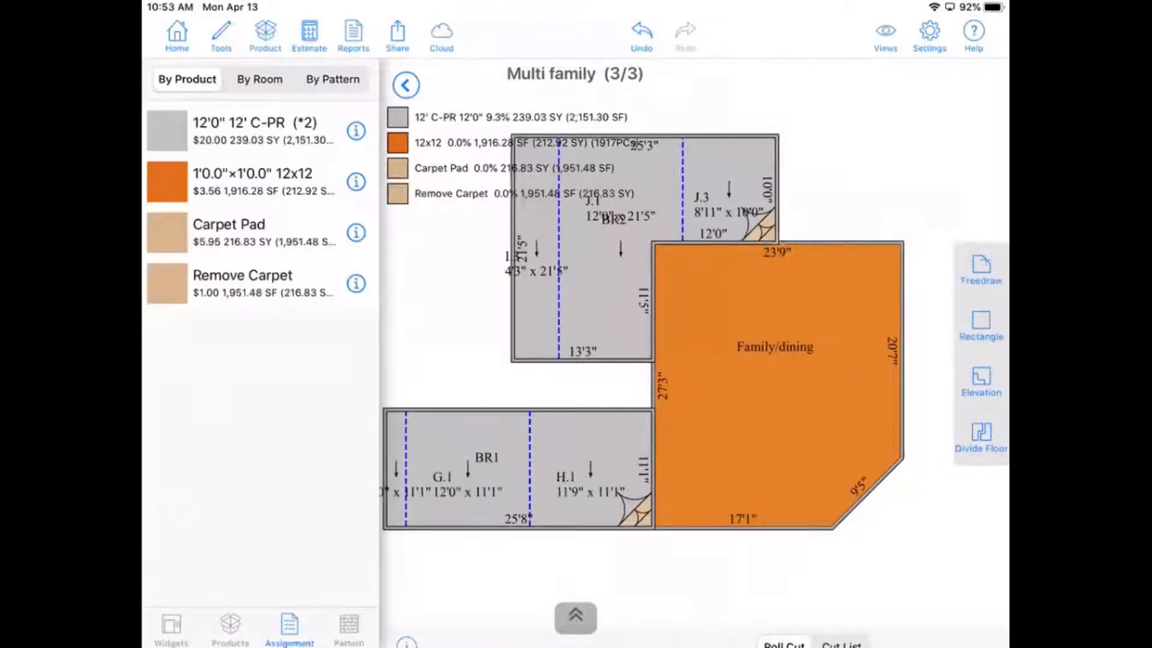
Open the Multi family bid form and reload it from the worksheet data, overwriting manual adjustments
click(353, 36)
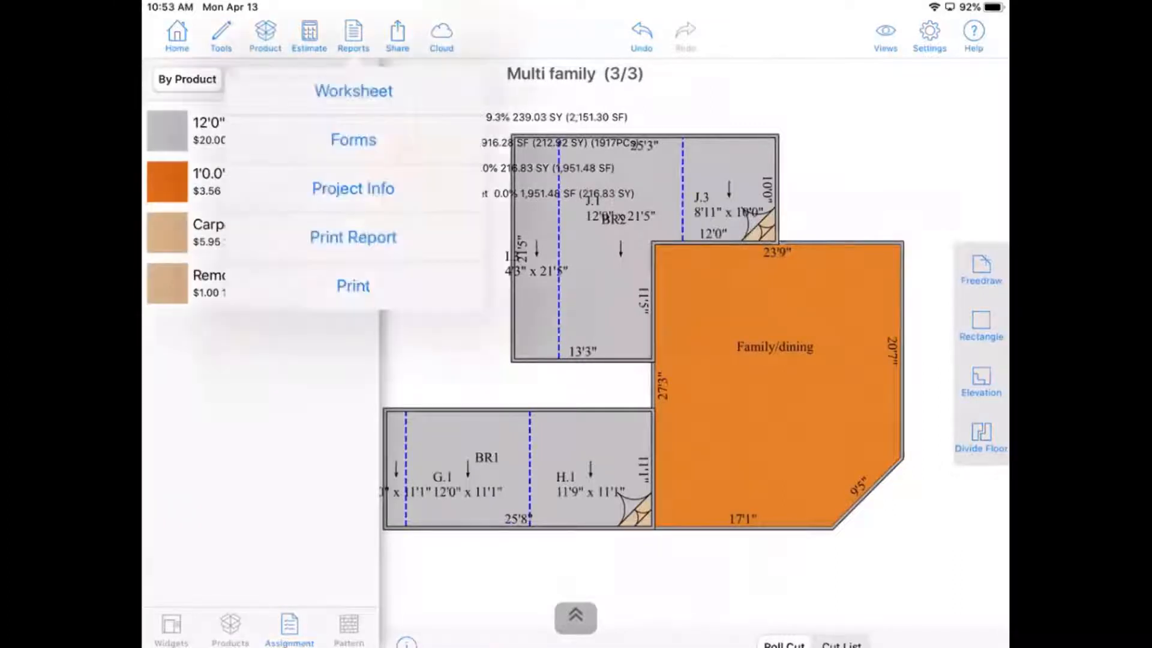
click(353, 139)
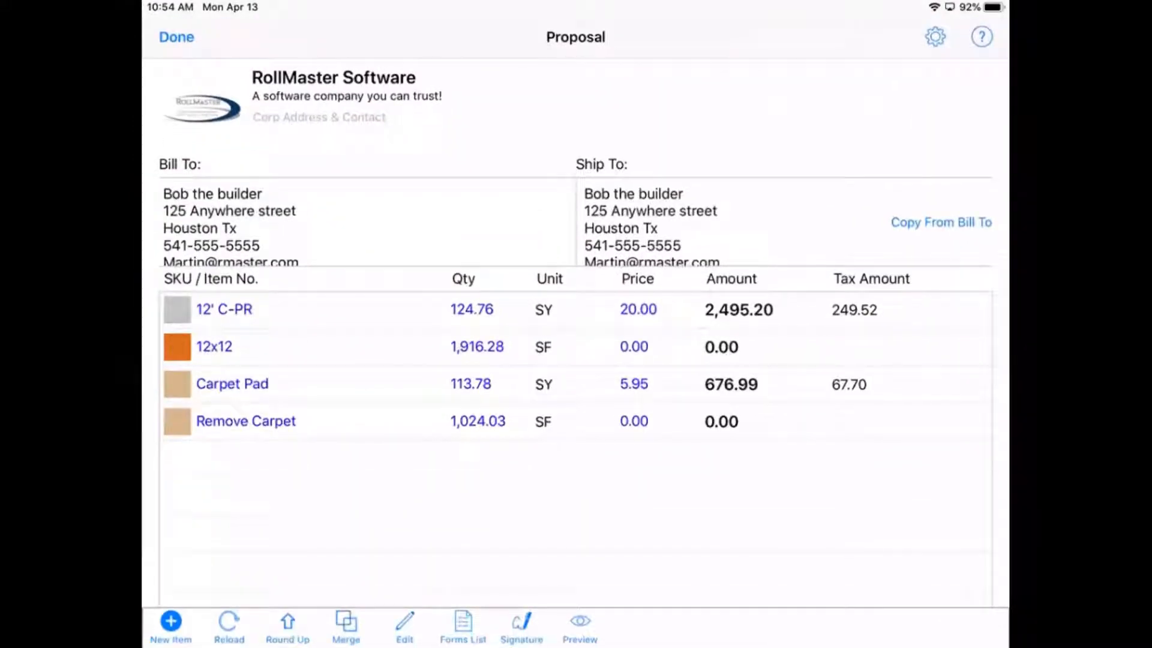
click(463, 627)
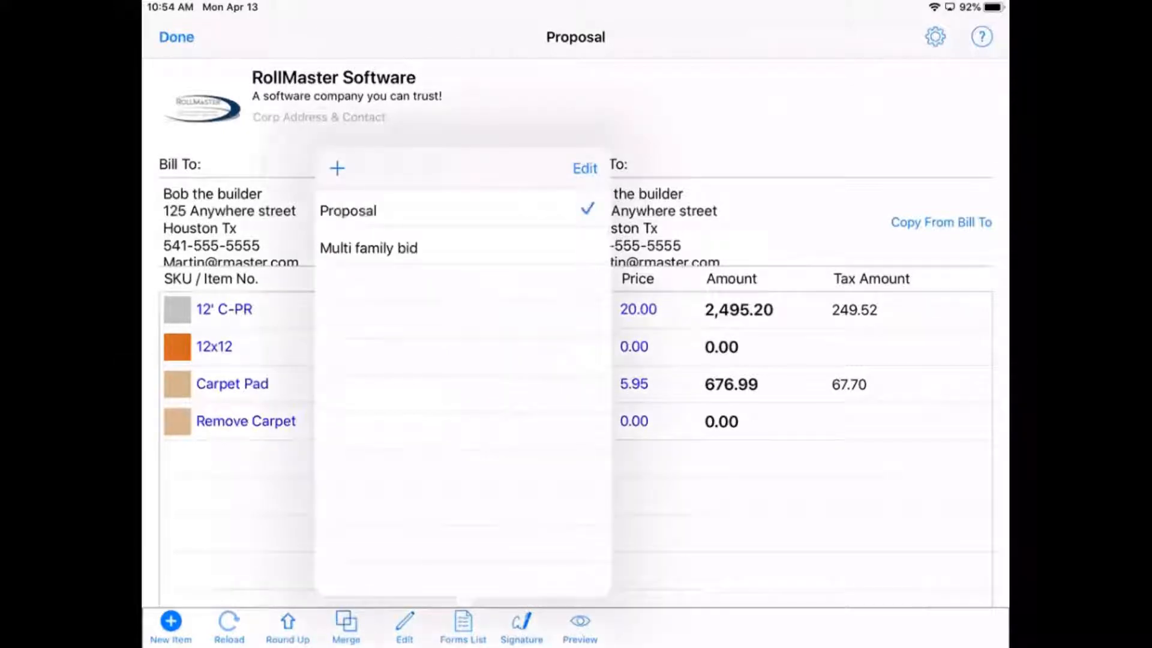
click(368, 248)
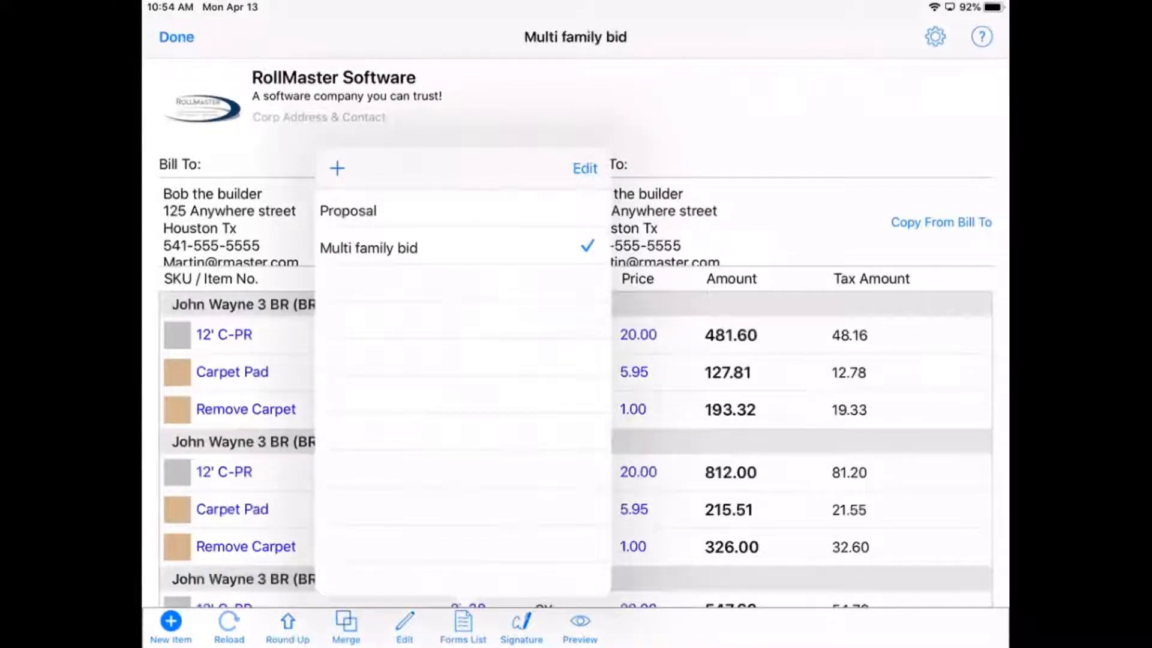
click(780, 120)
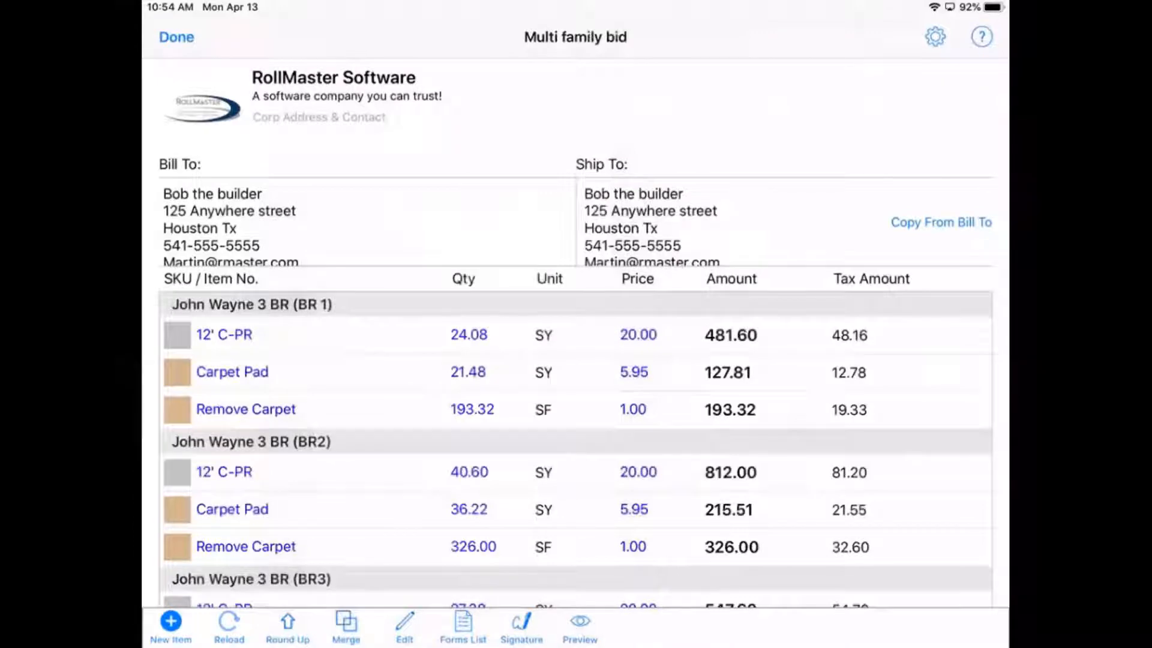
click(229, 626)
click(518, 381)
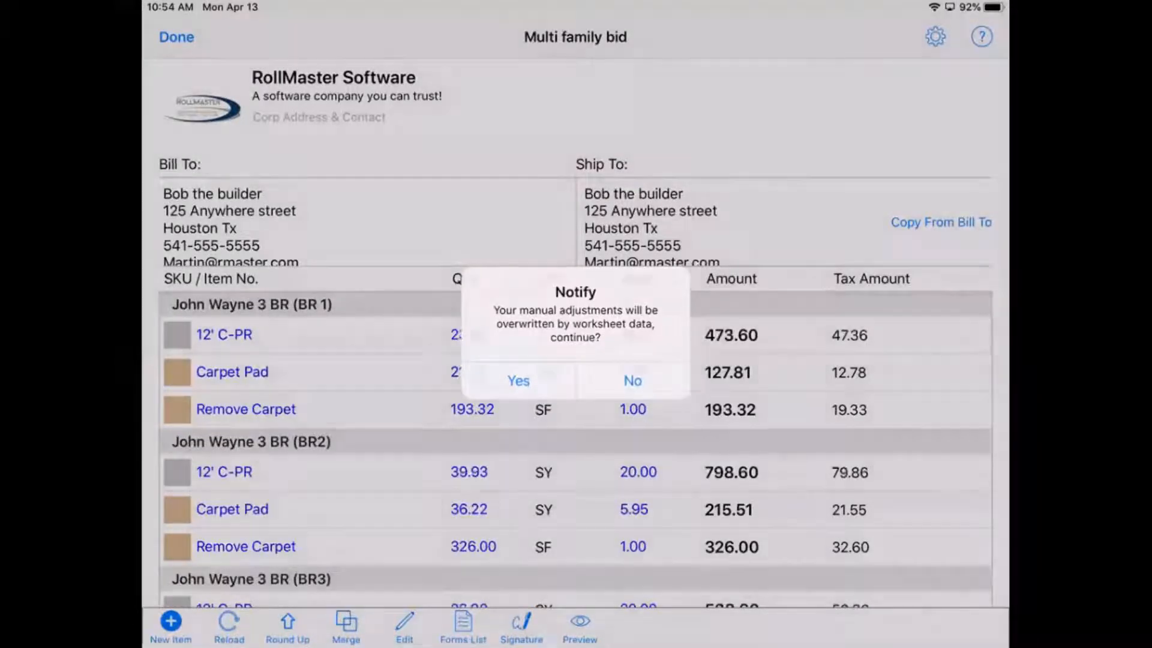
Examine the bid's quantities and amounts for every floor plan and room, down to the tax and grand total
scroll(576, 450, down, 5)
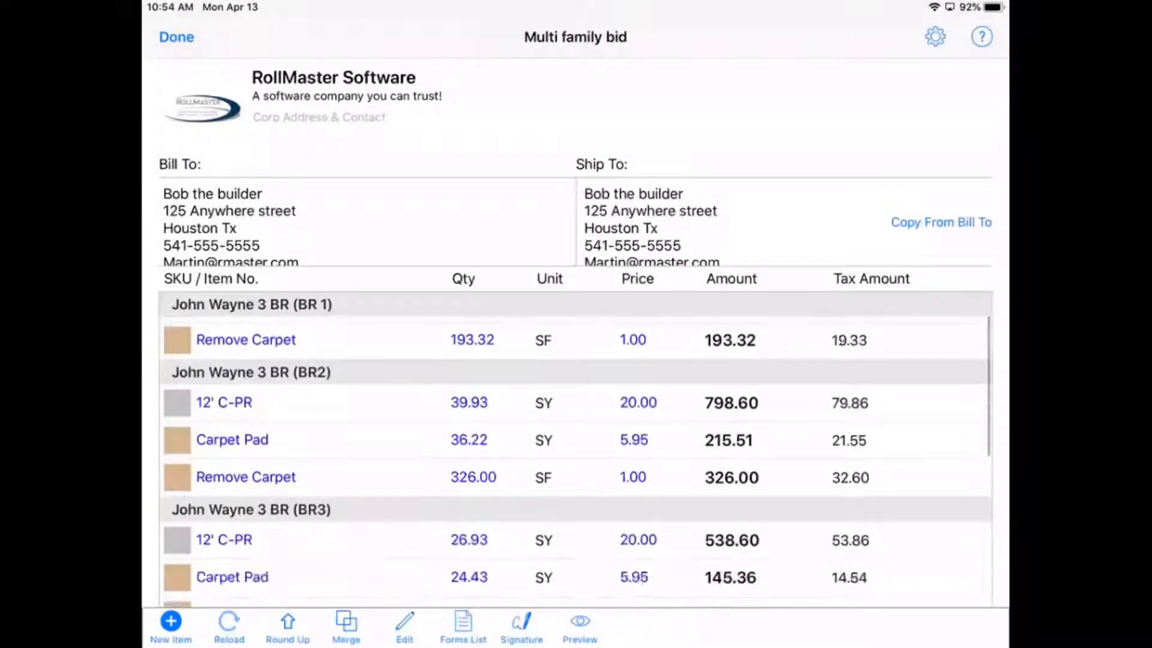
scroll(576, 450, up, 5)
scroll(576, 450, up, 1)
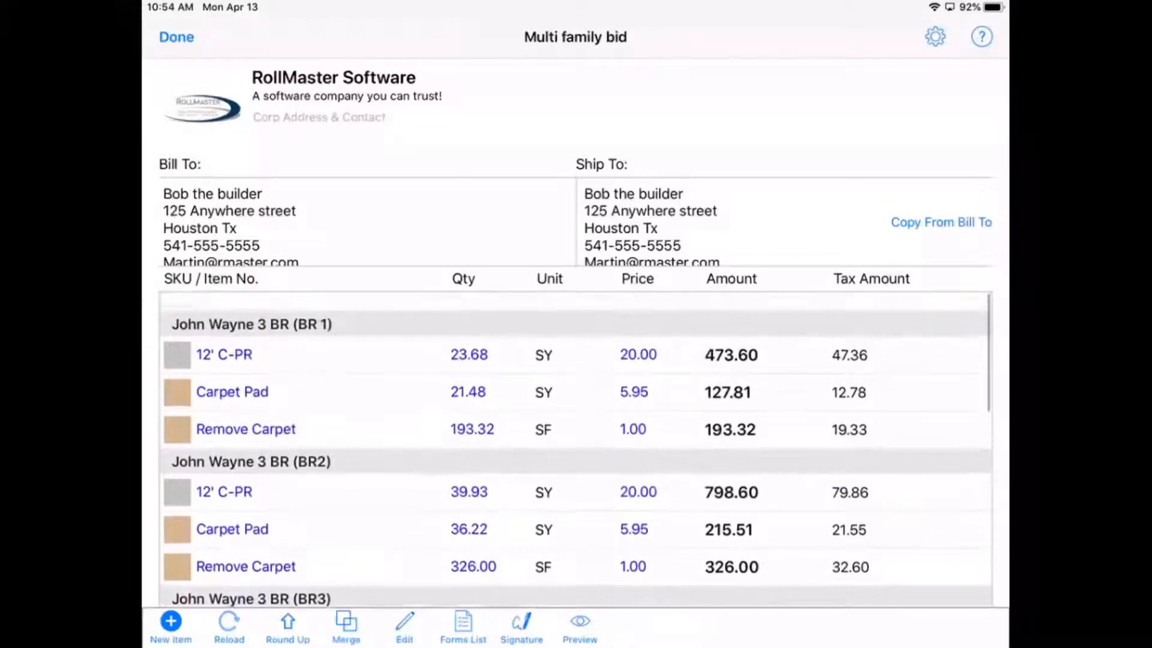
scroll(576, 450, down, 1)
scroll(576, 450, up, 1)
scroll(576, 450, down, 1)
scroll(576, 450, down, 2)
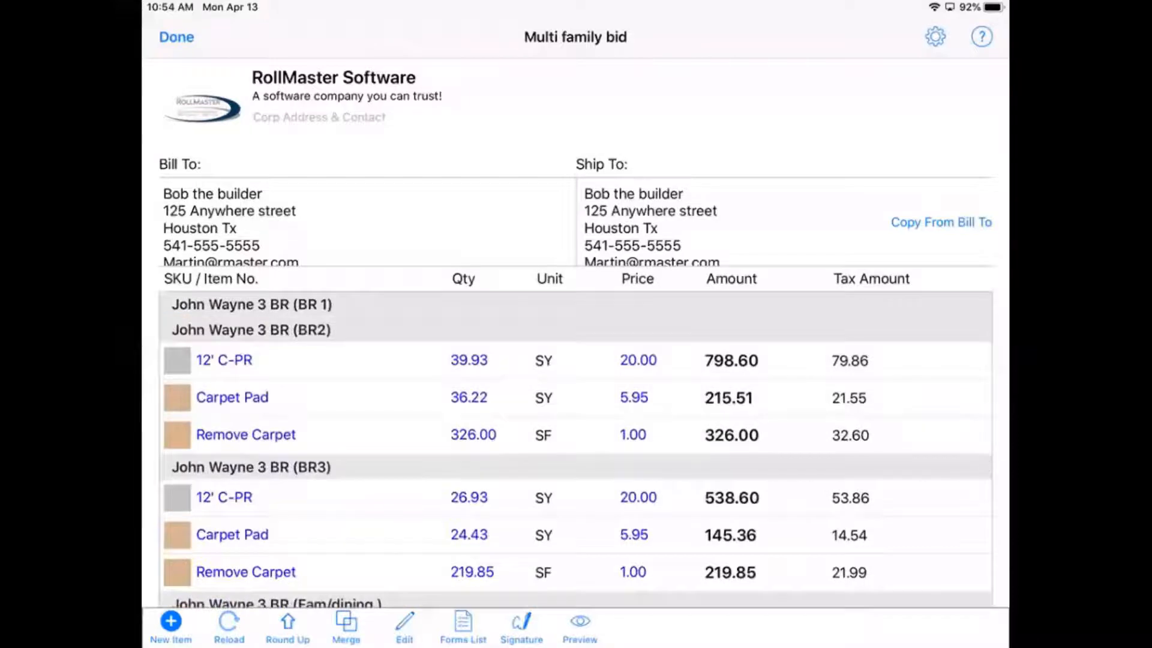
scroll(574, 450, down, 3)
scroll(575, 450, down, 2)
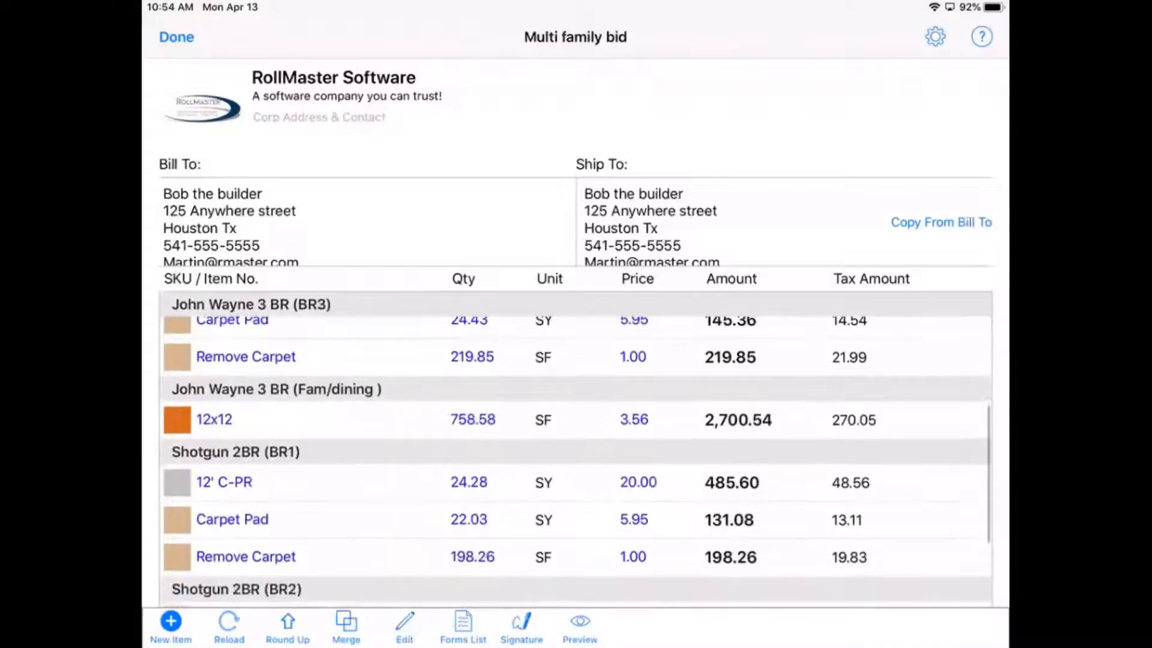
scroll(574, 450, down, 4)
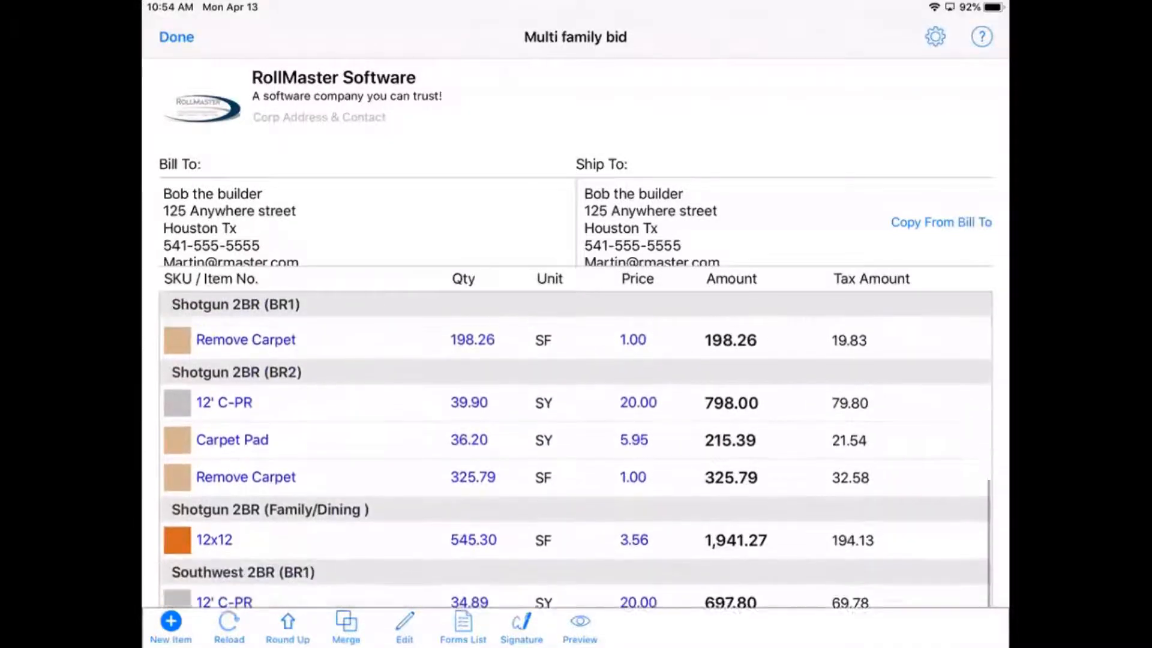
scroll(574, 450, down, 2)
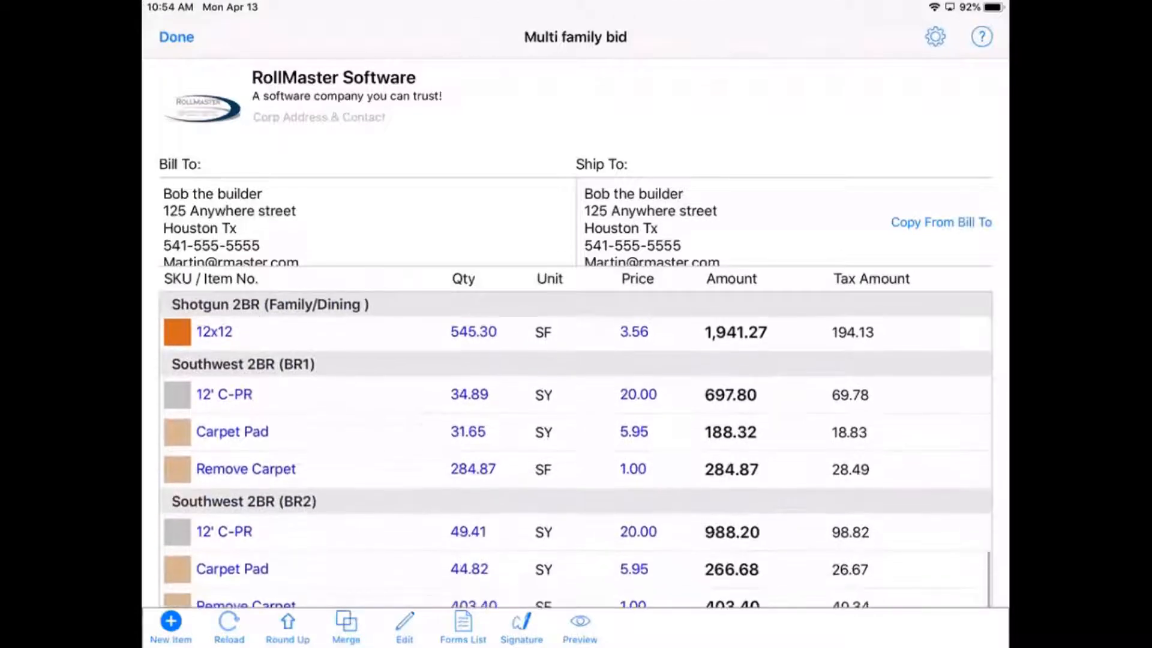
scroll(575, 450, down, 5)
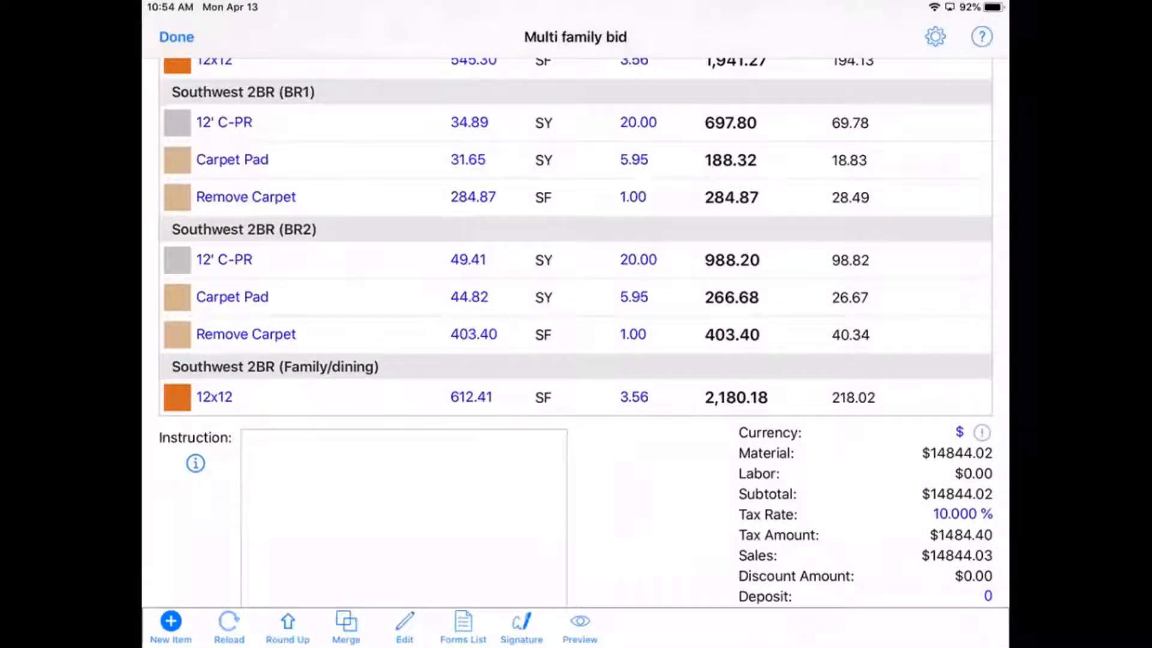
scroll(575, 330, down, 1)
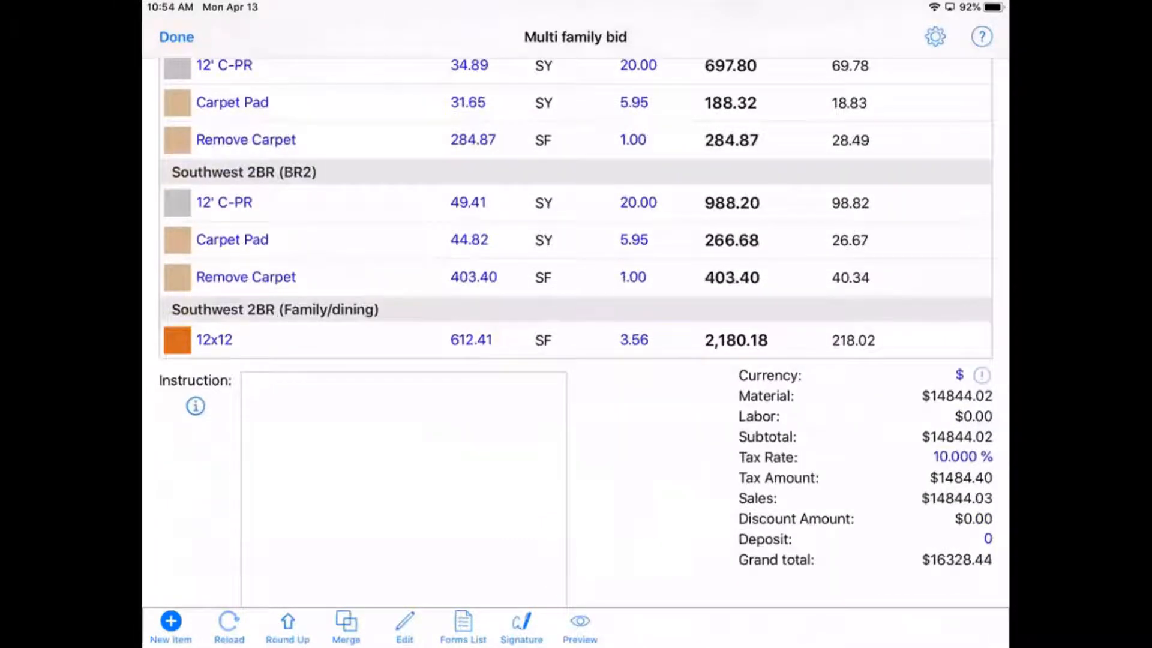
scroll(575, 208, up, 5)
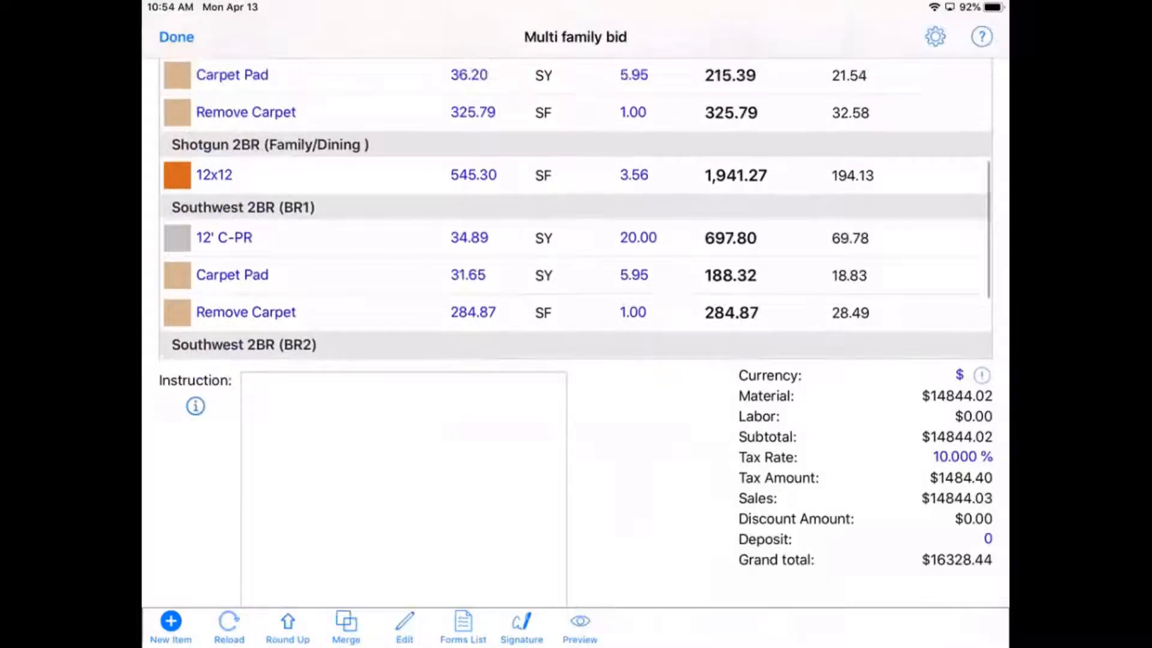
scroll(576, 209, up, 2)
scroll(576, 208, down, 5)
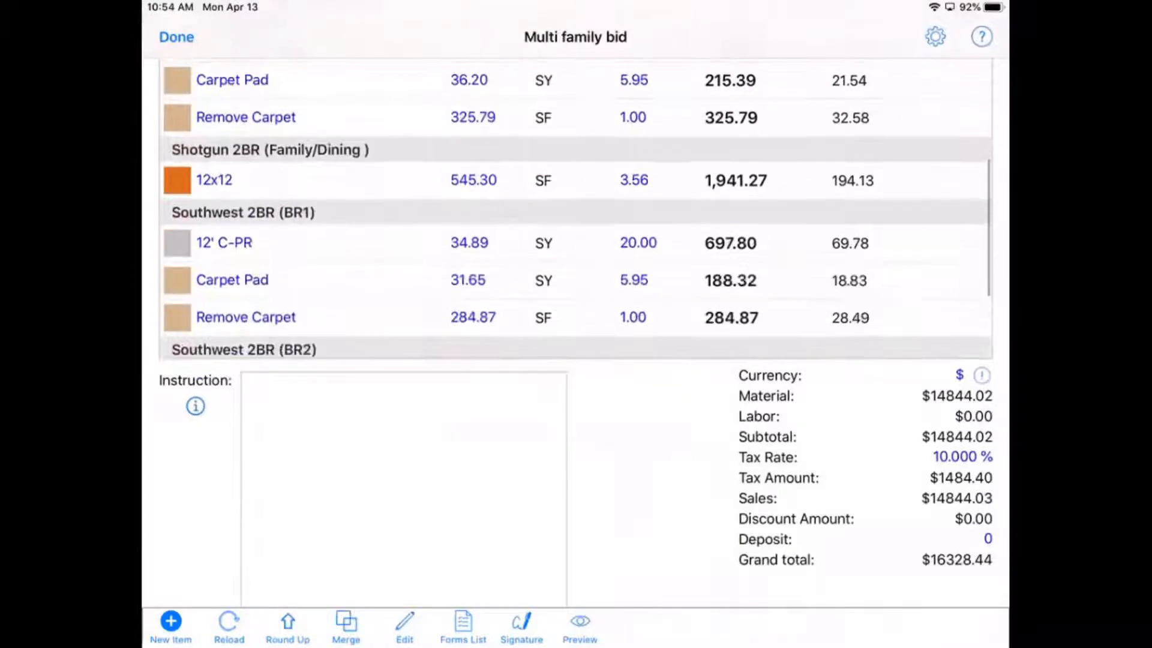
Enter "Make installer will by on time" as the bid's instruction
click(403, 489)
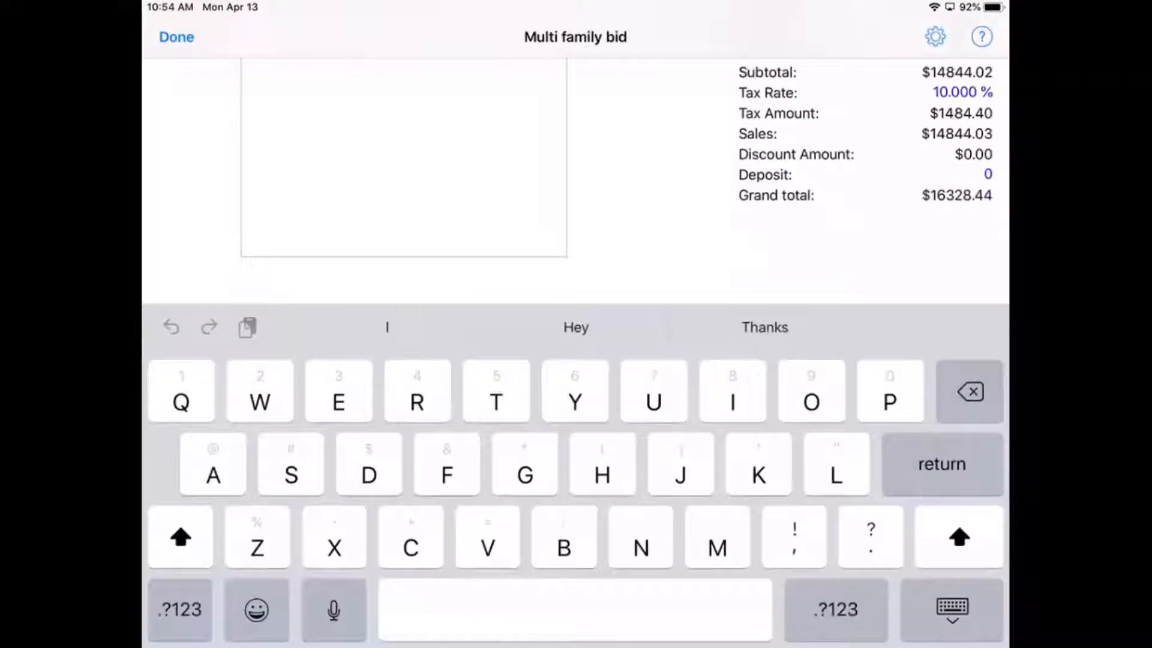
text(Mak)
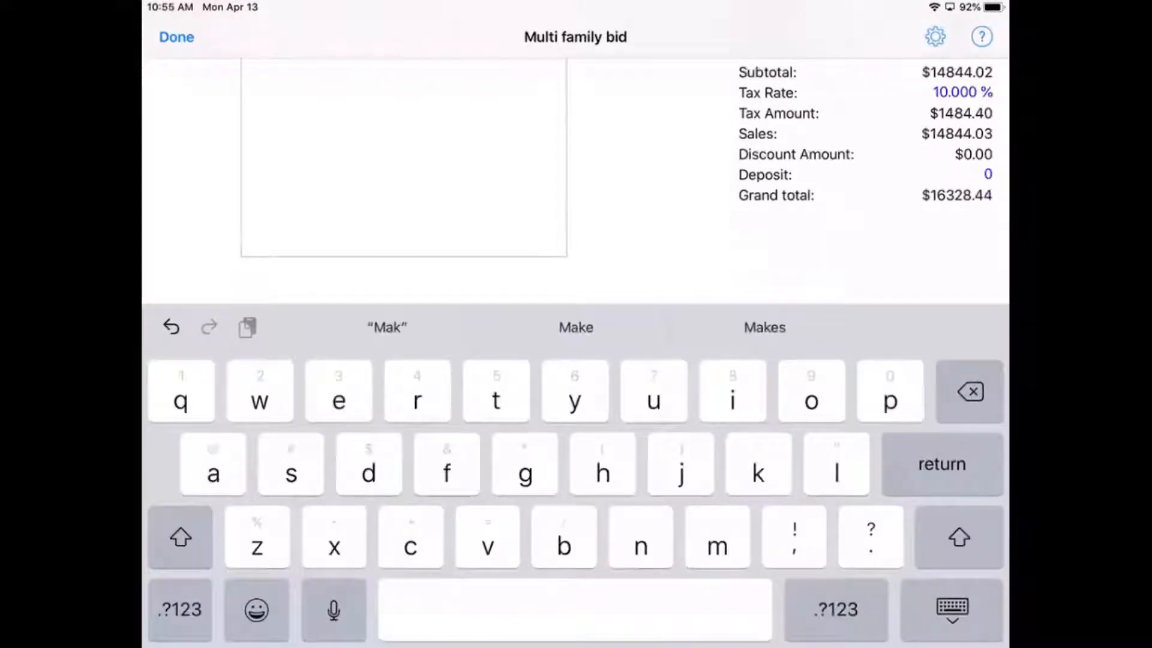
text(e installer )
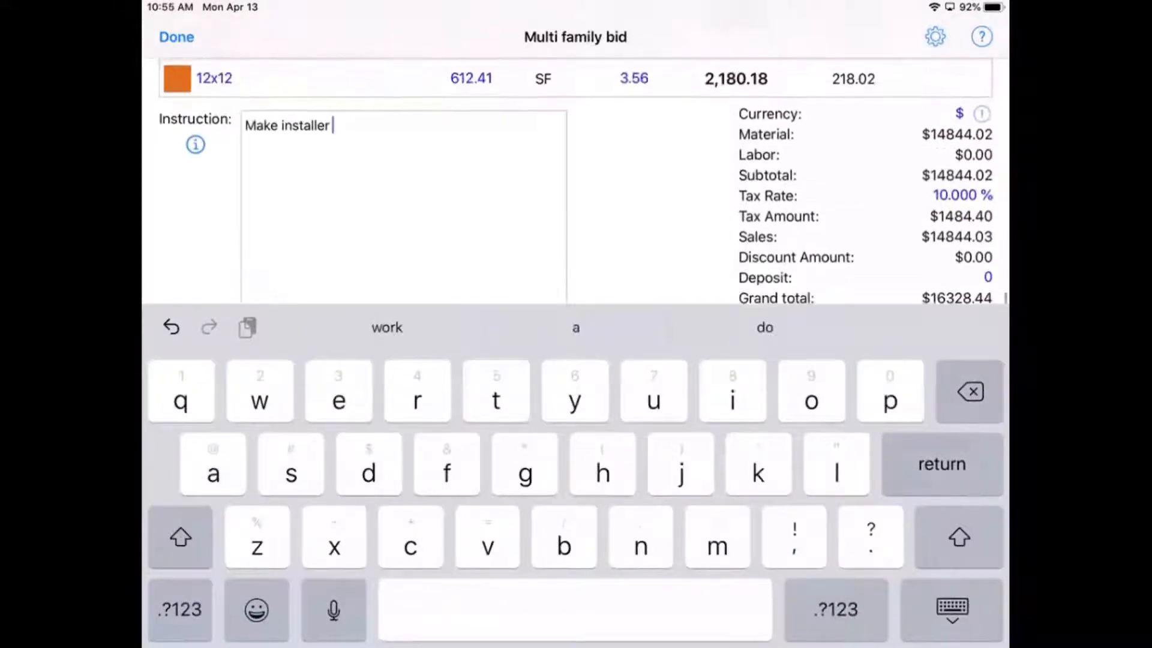
text(will )
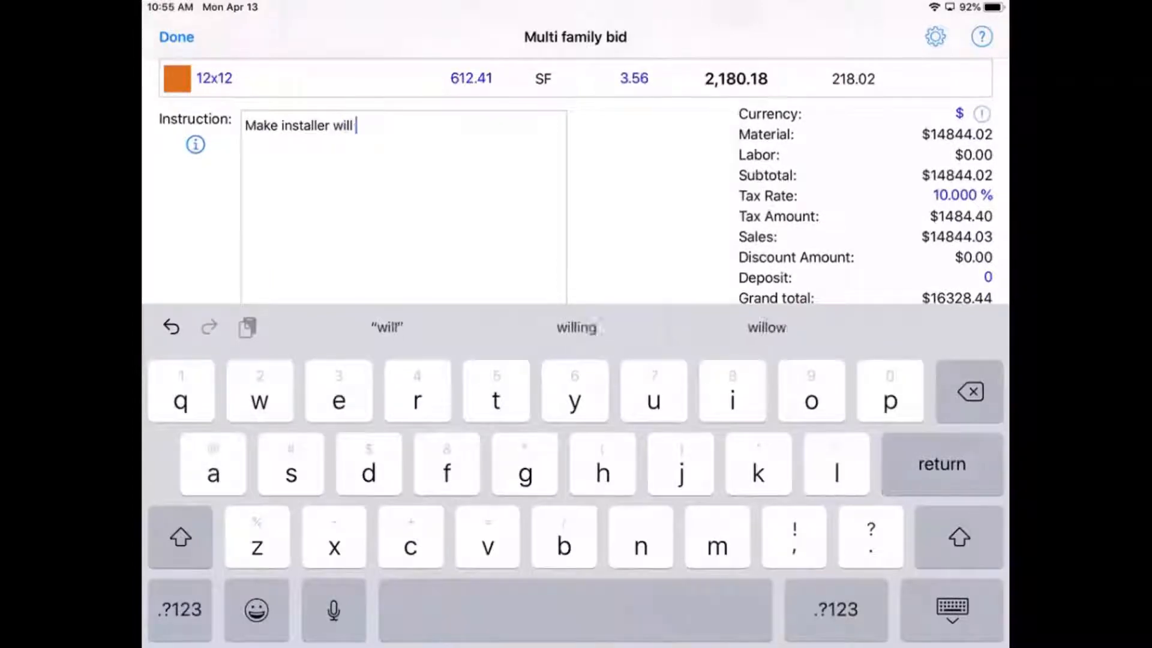
text(by on)
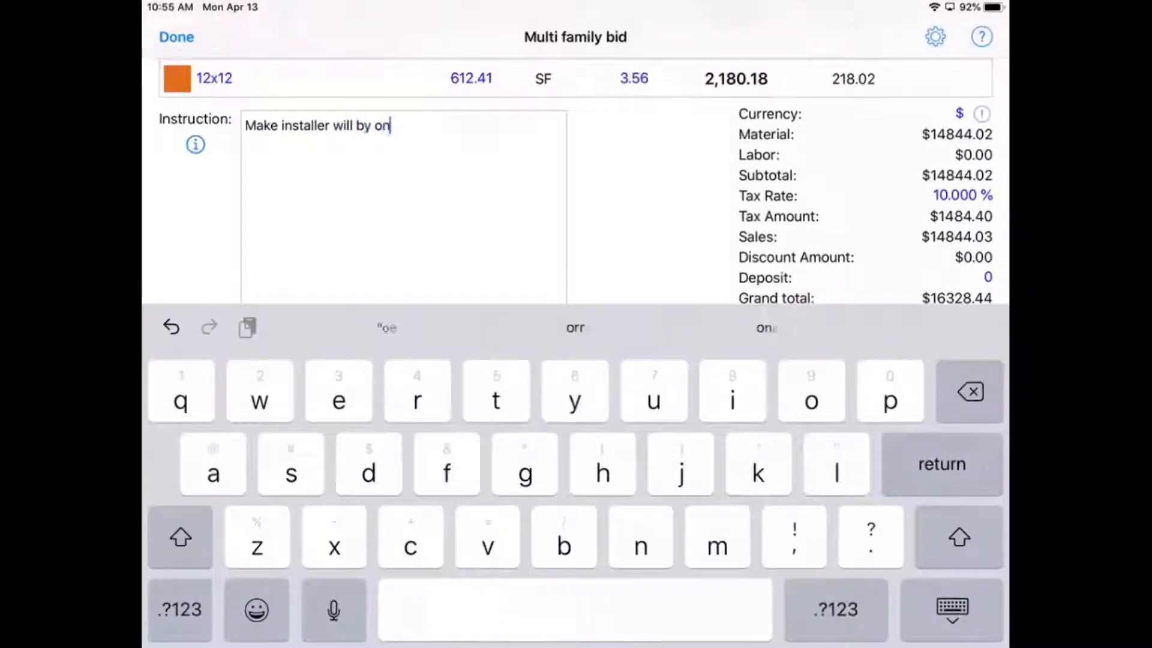
text( time)
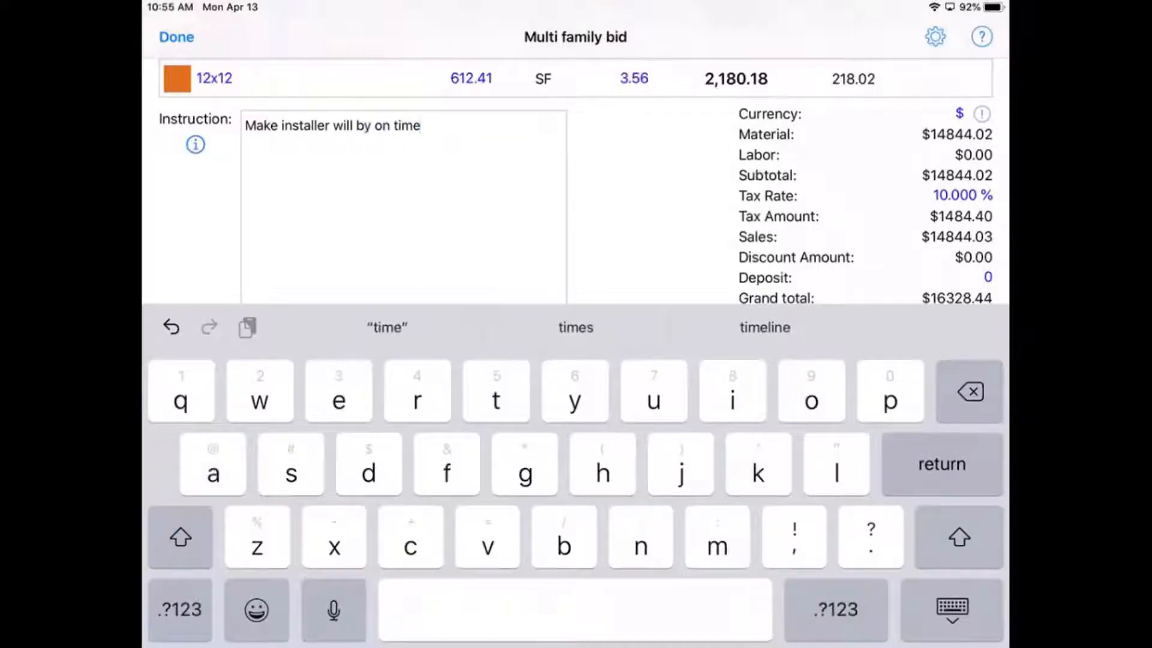
Finish the instruction entry, review the bid's line items for each floor plan, and close the form
click(952, 609)
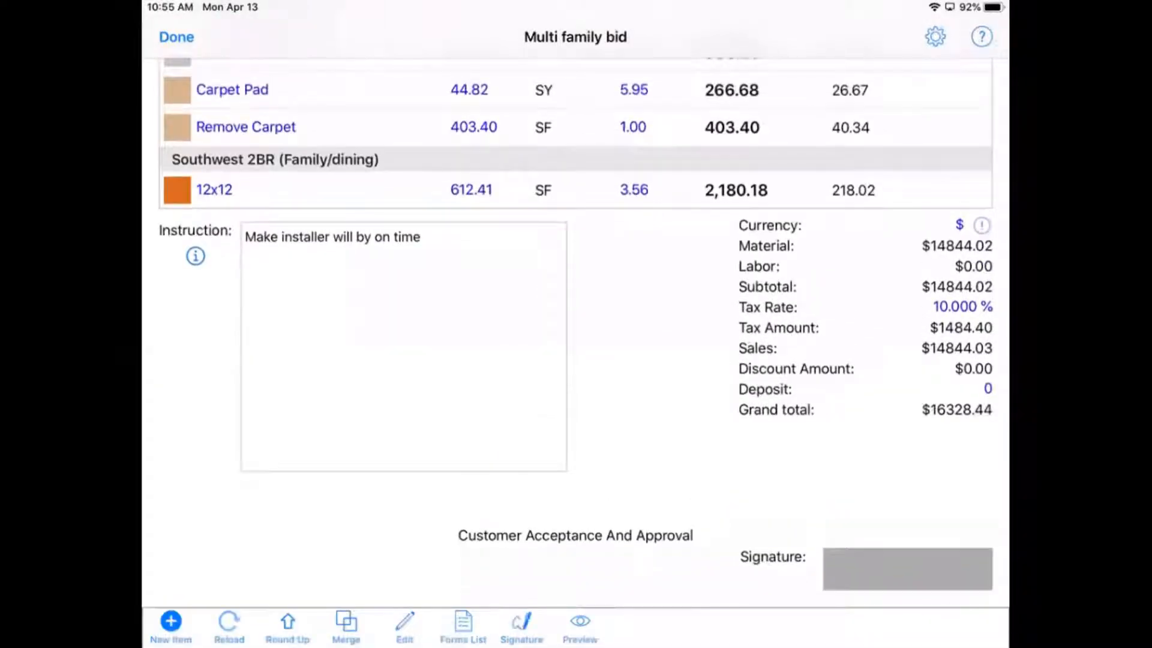
scroll(575, 331, up, 6)
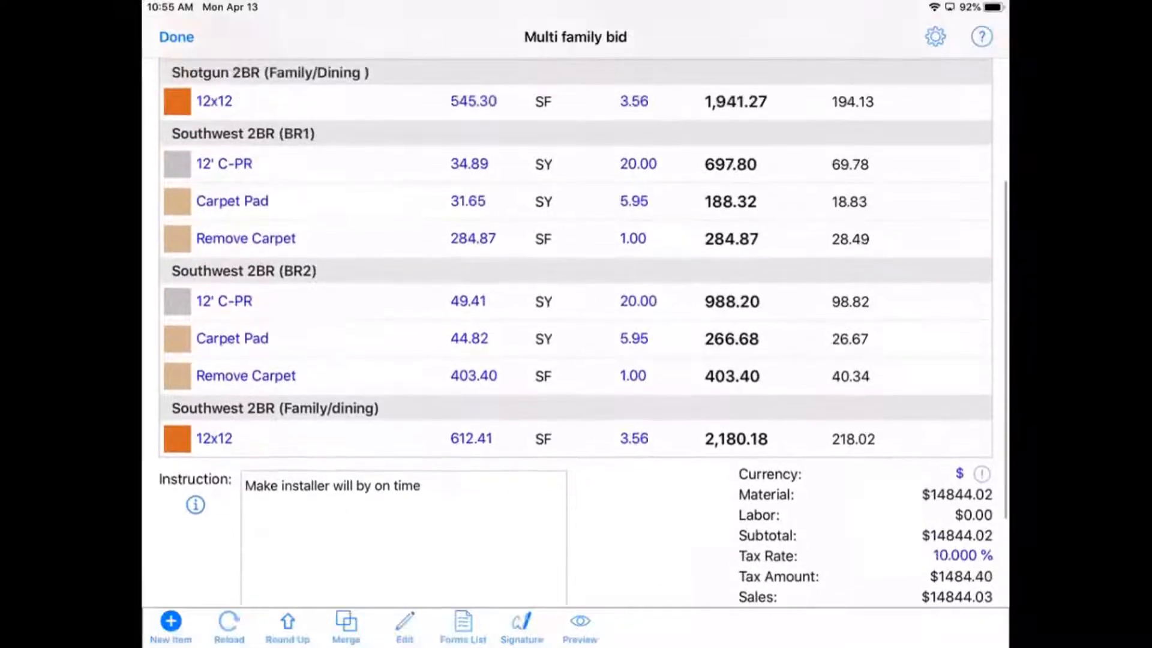
scroll(575, 331, up, 3)
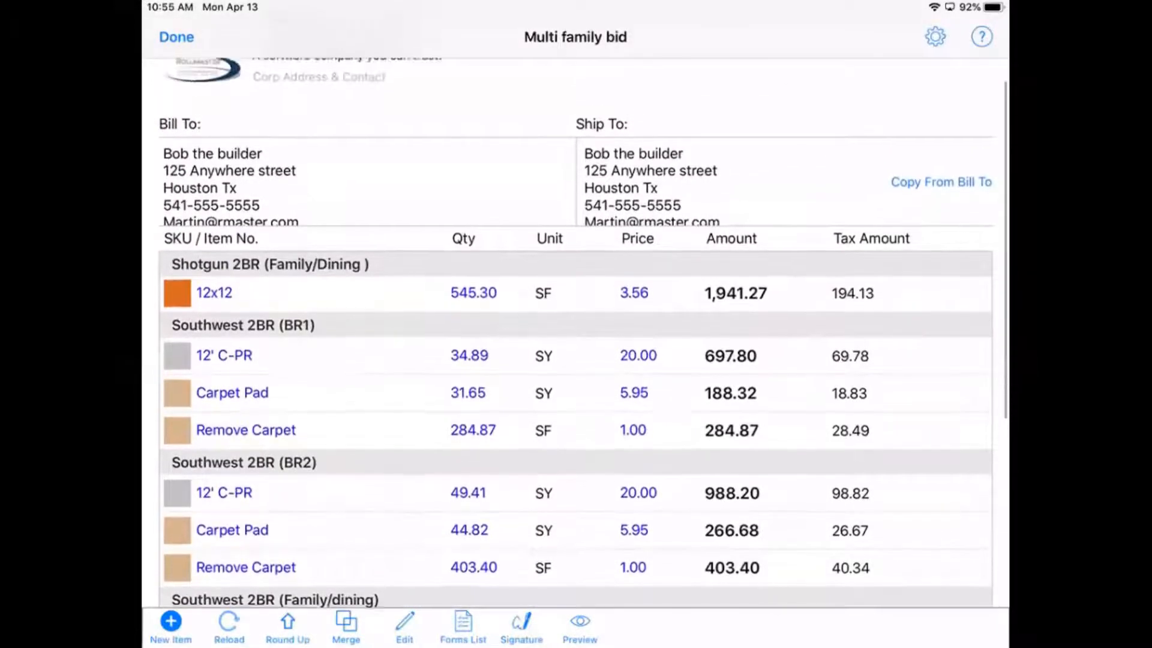
scroll(575, 331, down, 2)
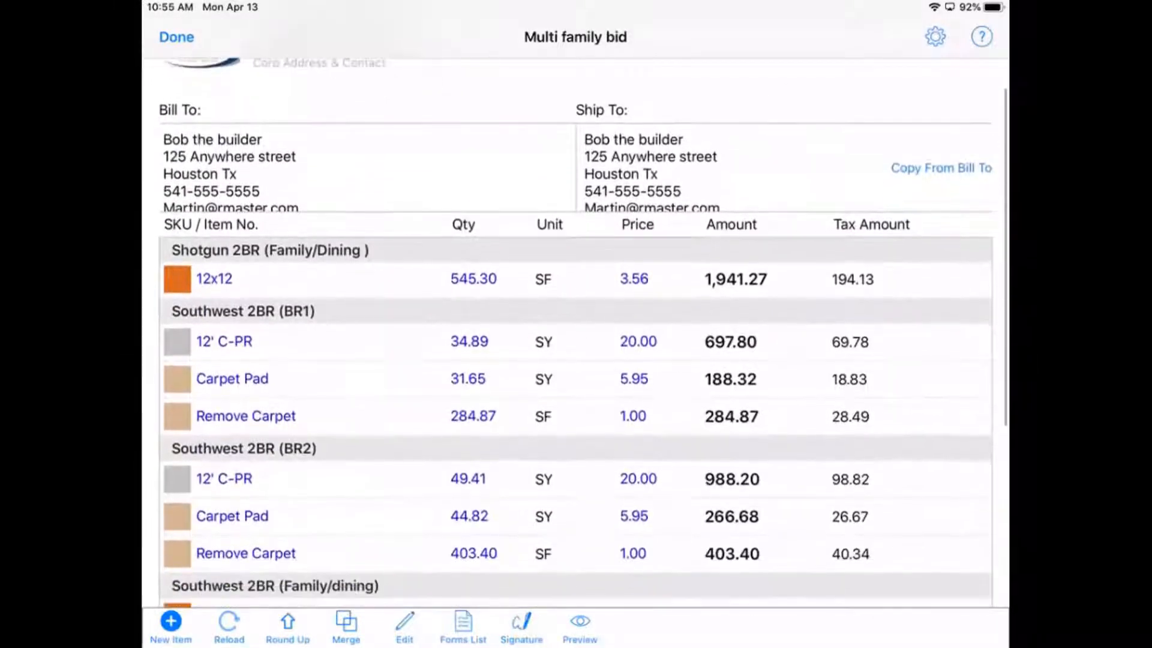
scroll(575, 383, up, 10)
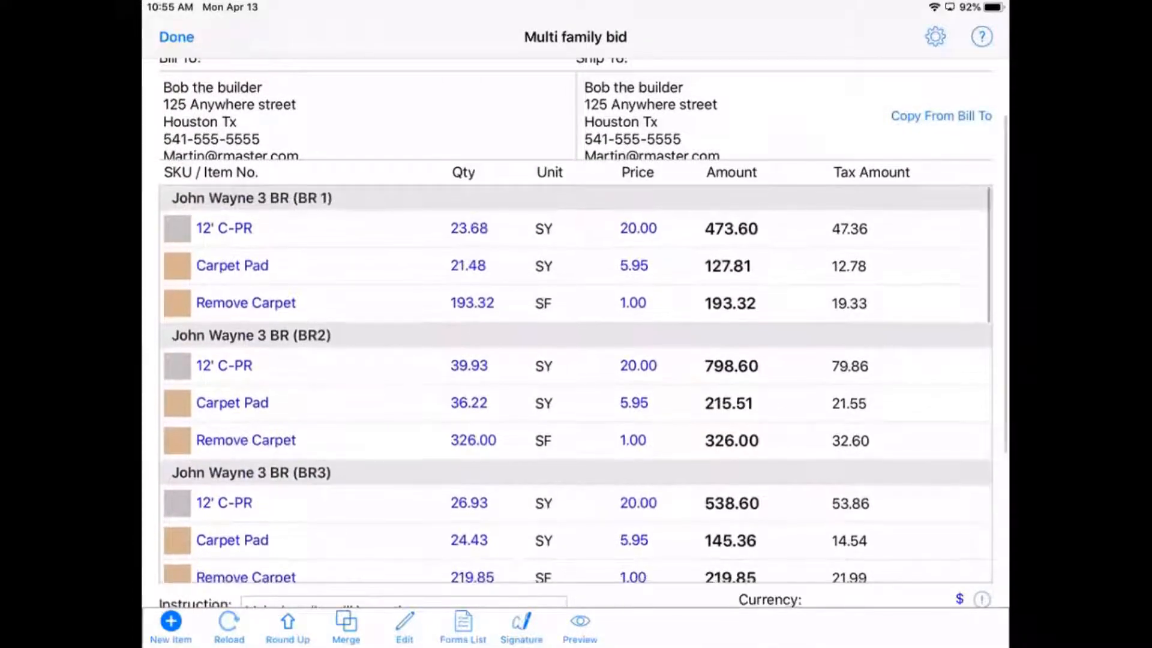
click(176, 36)
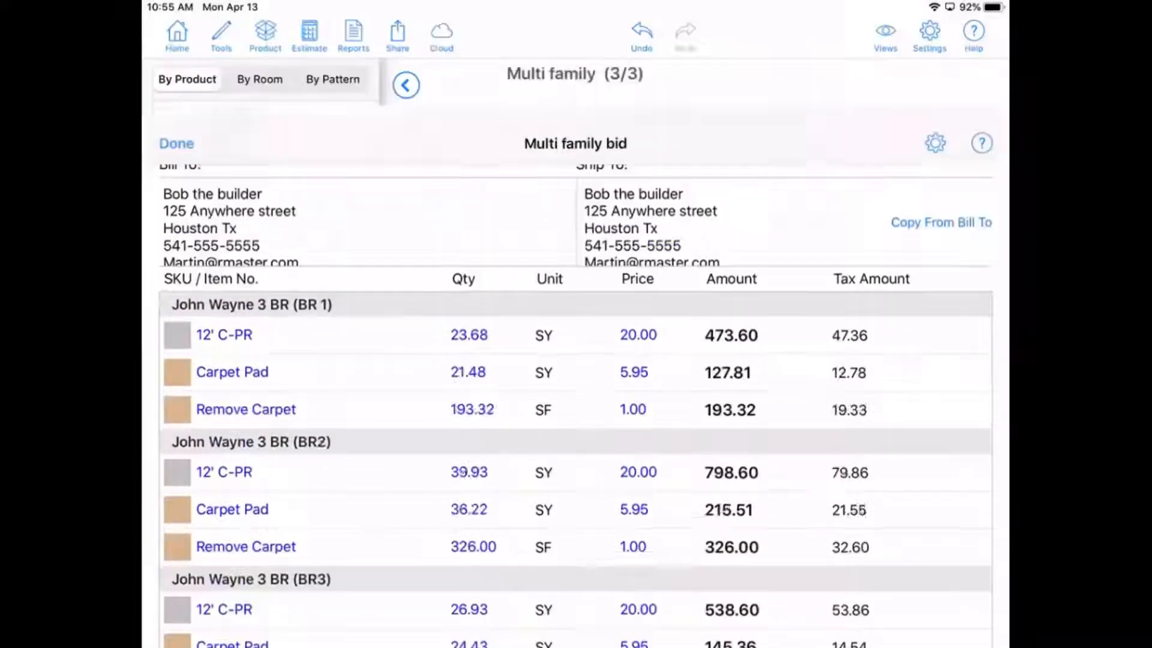
Open the project's Proposal form and preview it as a printable document
click(354, 36)
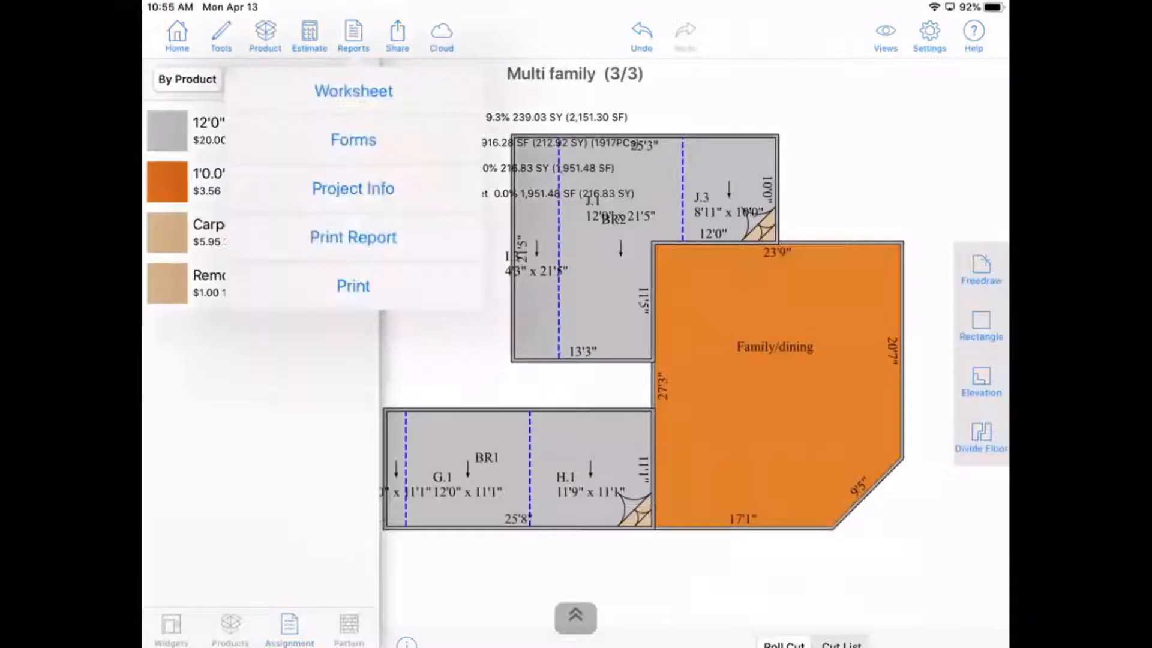
click(353, 139)
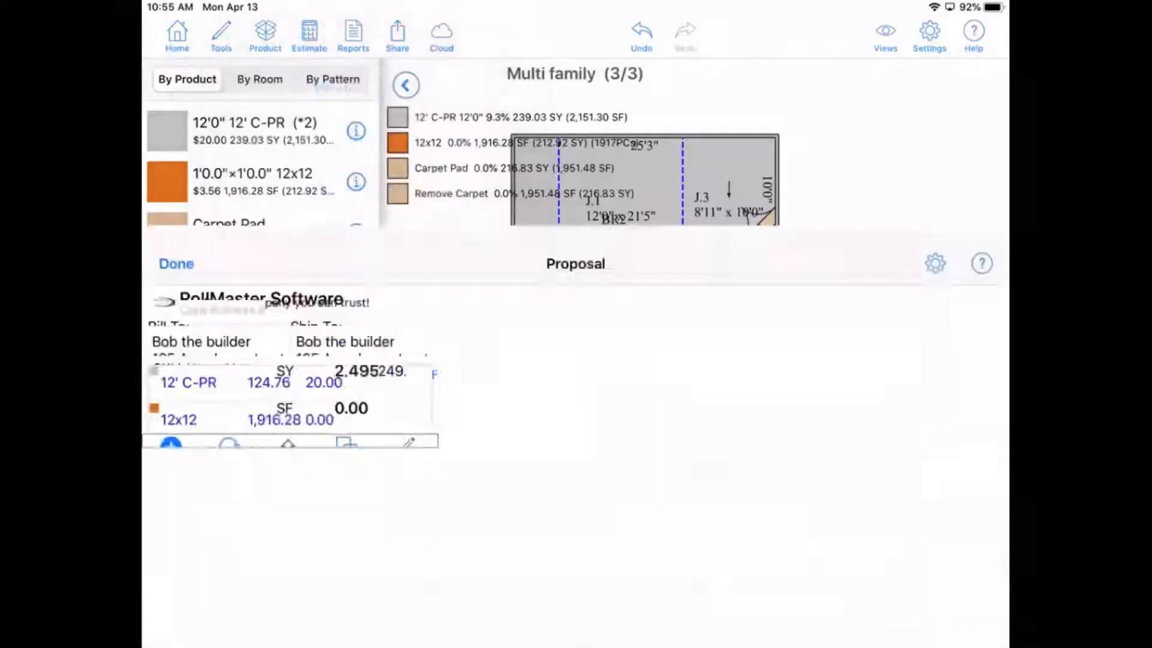
click(580, 626)
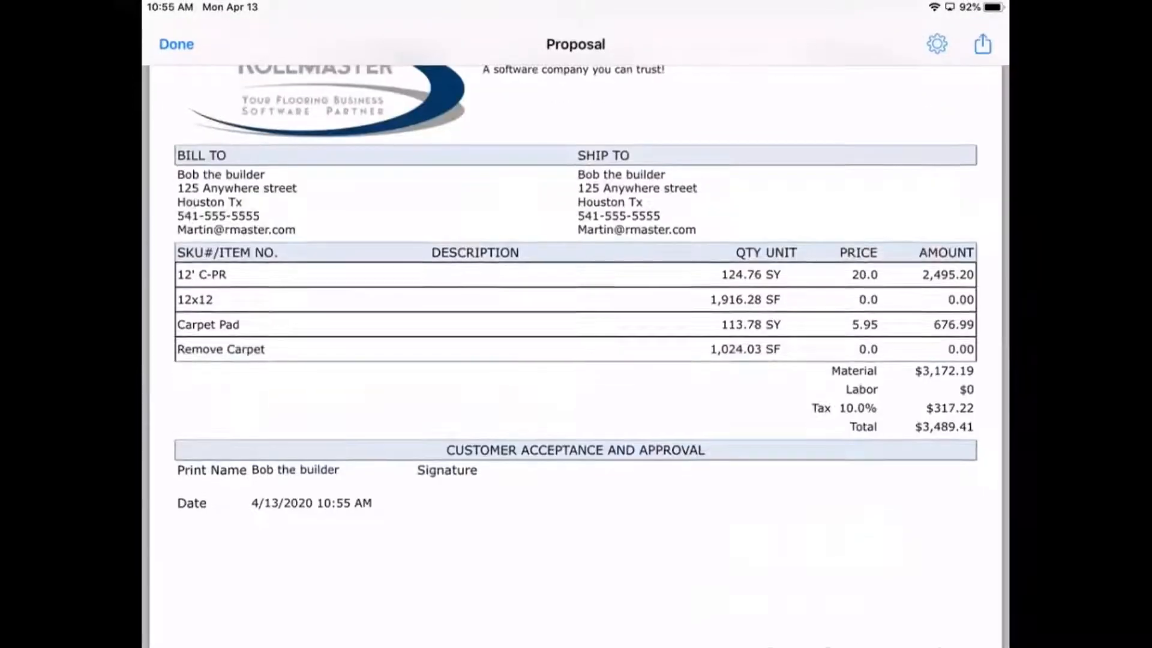
click(176, 37)
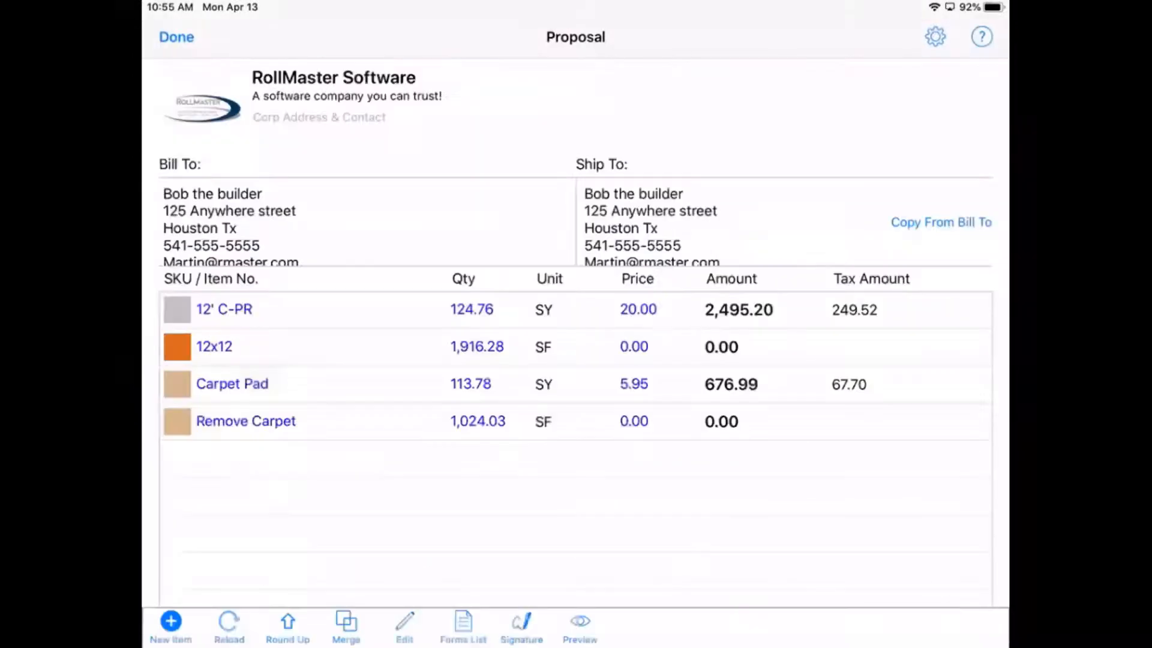
Switch to the Multi family bid form and preview all its pages, down to the totals and instruction
click(463, 626)
click(368, 248)
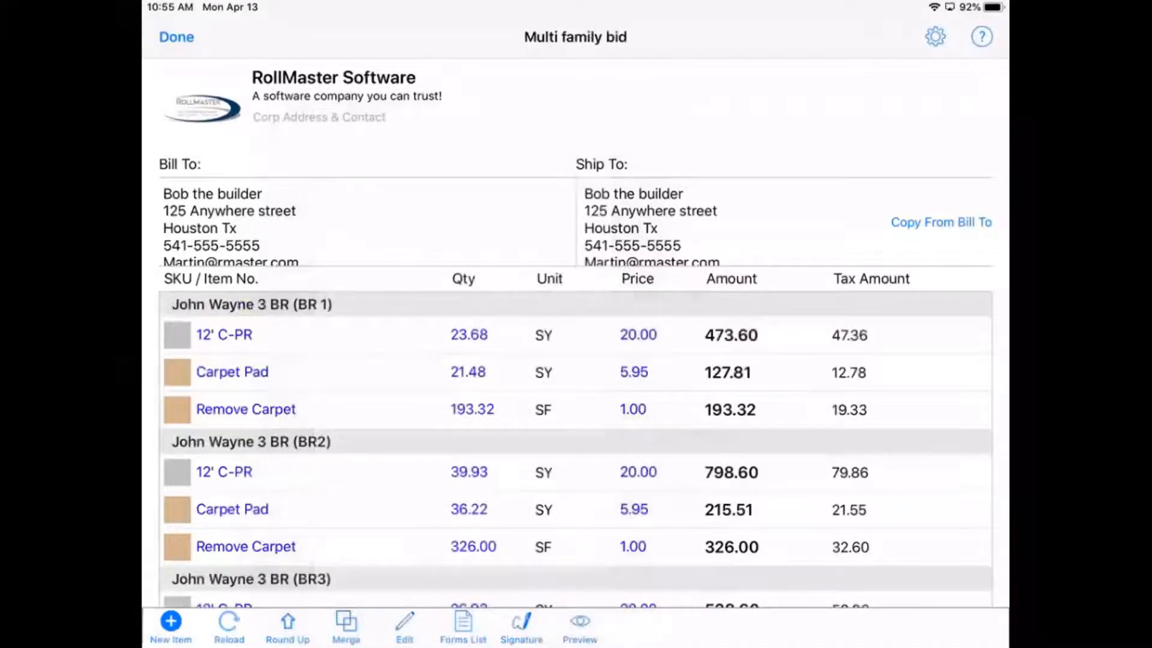
click(579, 627)
scroll(576, 354, down, 8)
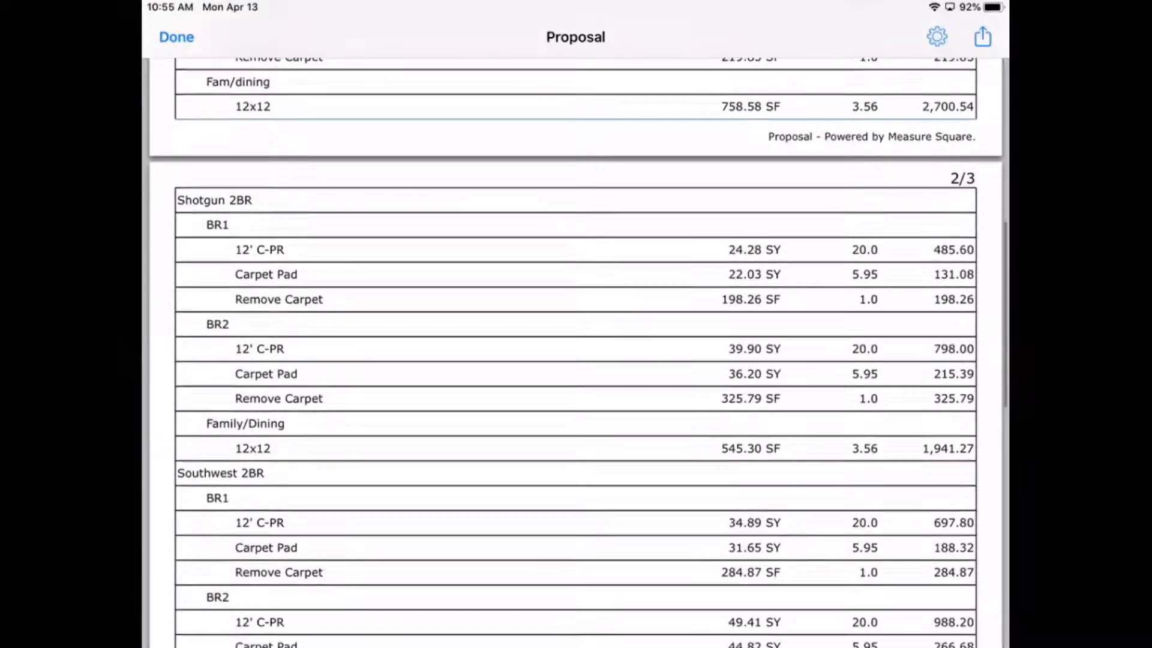
scroll(576, 354, down, 5)
scroll(576, 354, down, 4)
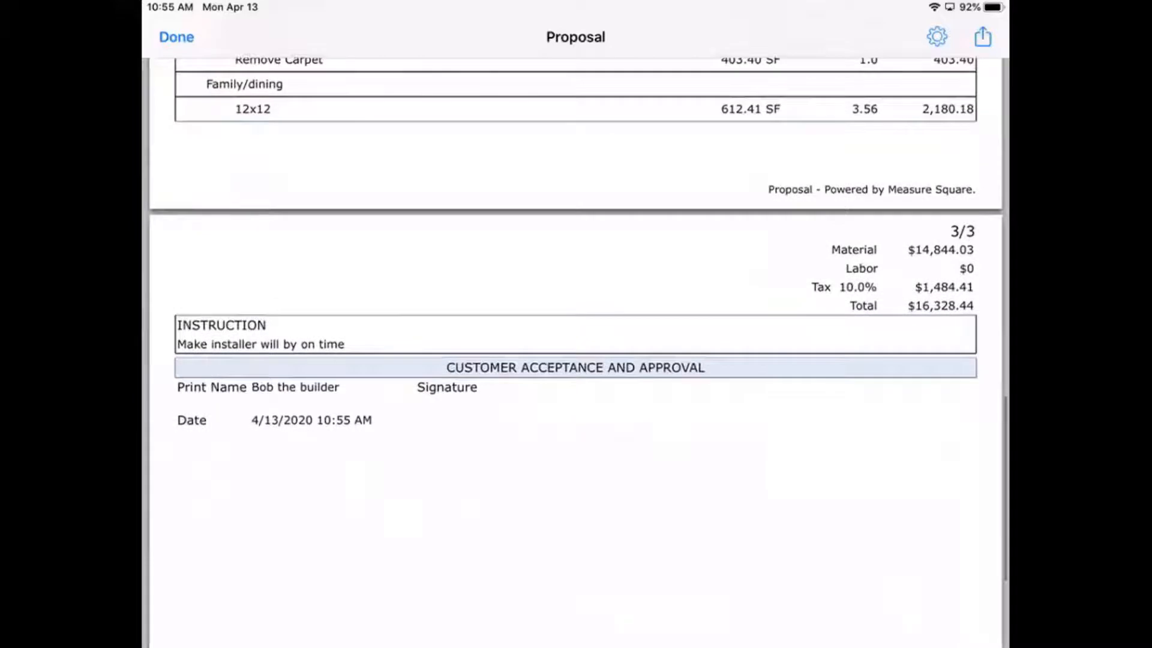
click(176, 38)
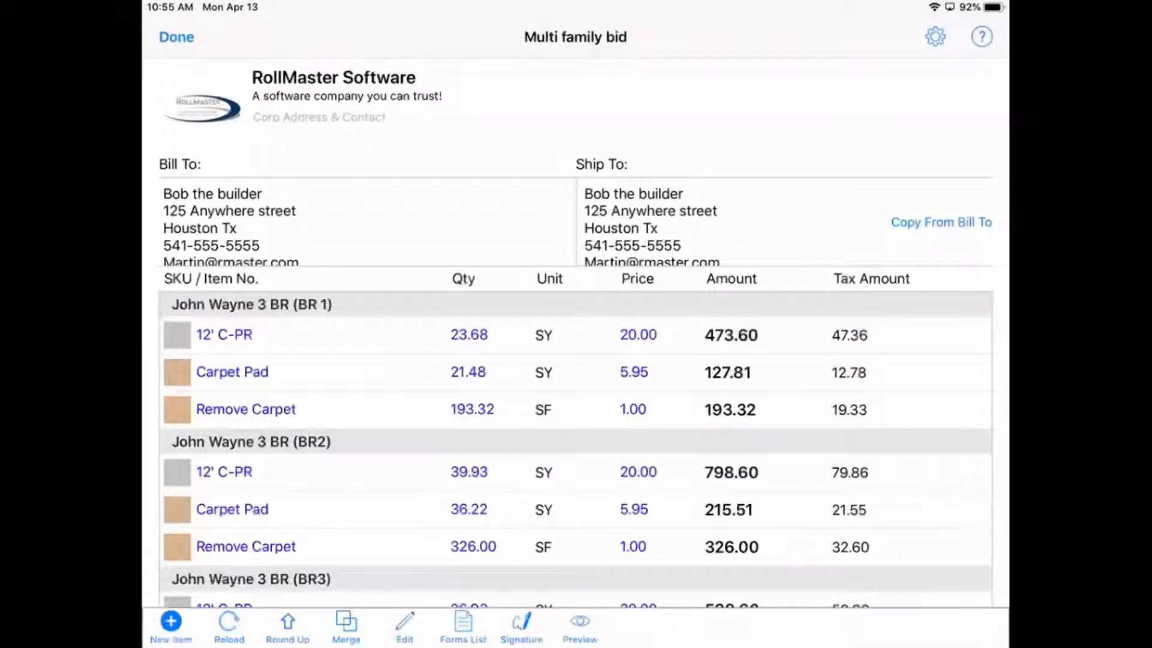
Close the bid and the Multi family project, and sync the diagrams list
click(177, 37)
click(178, 37)
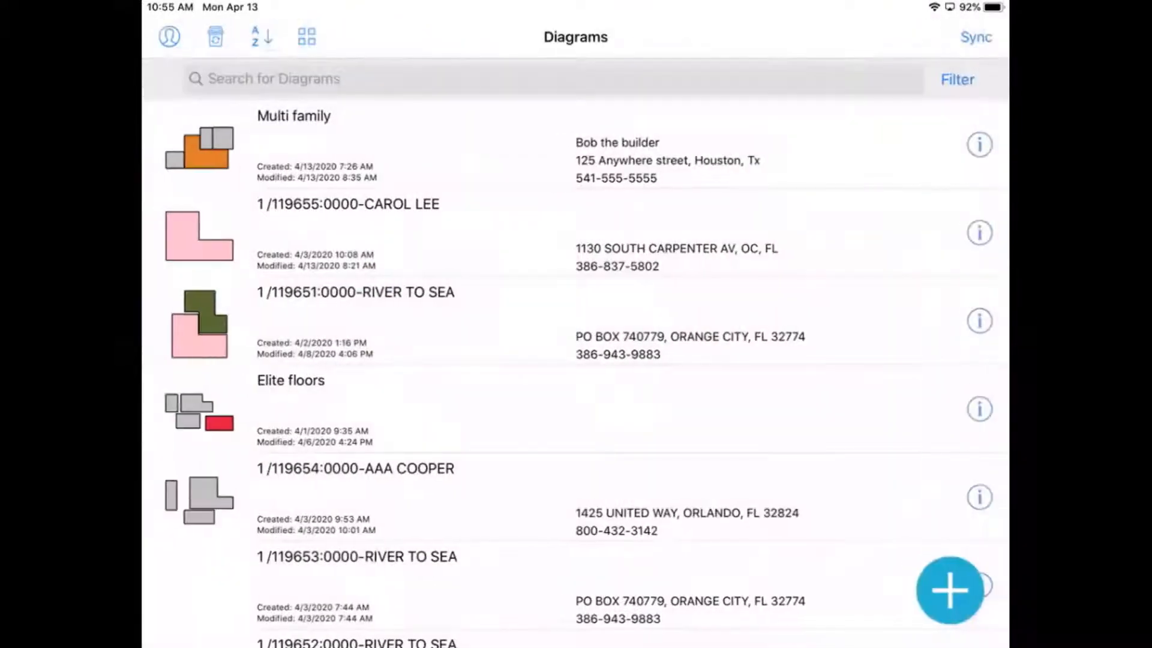
click(976, 36)
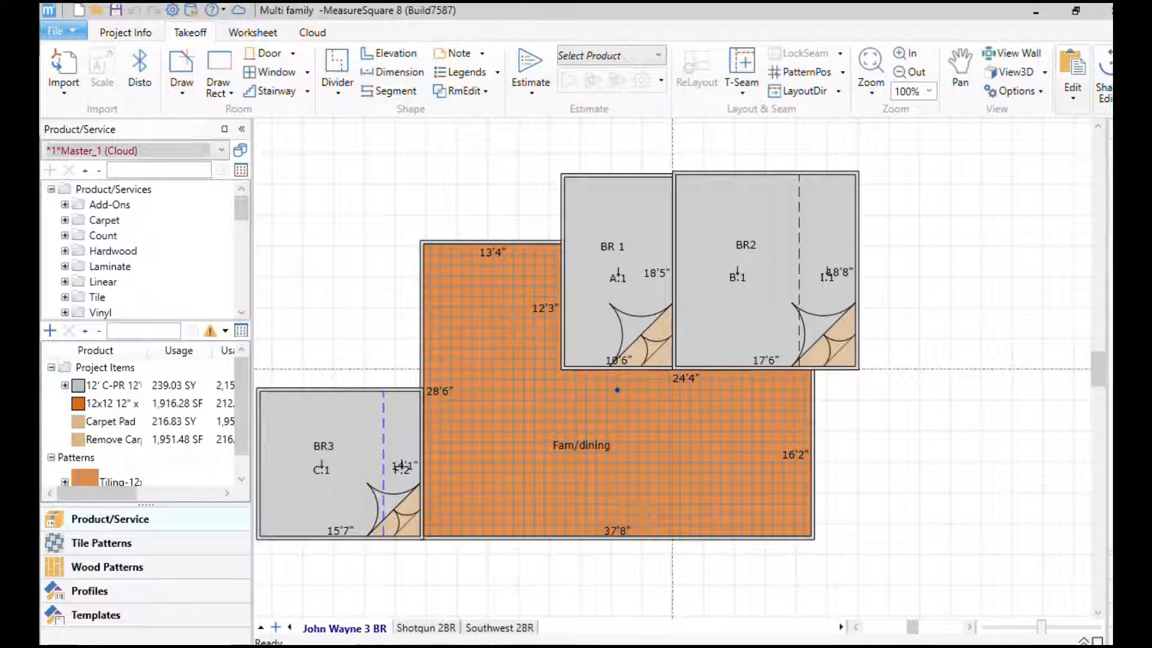
View the Shotgun 2BR and Southwest 2BR floor plans, and return to John Wayne 3 BR
click(447, 628)
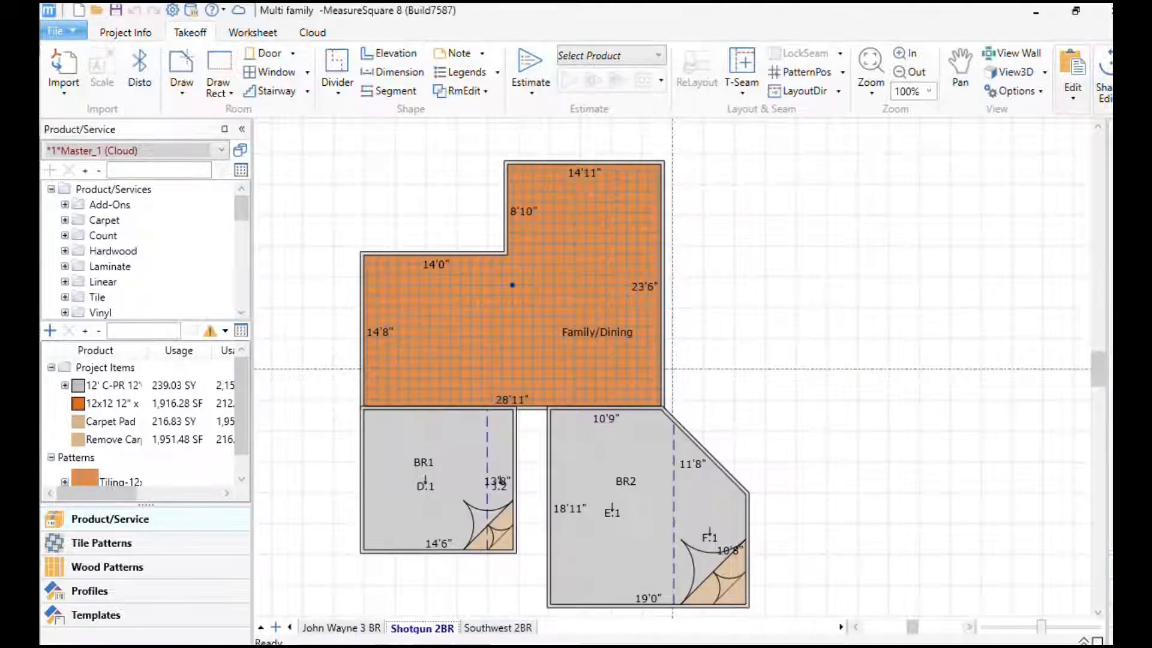
click(480, 630)
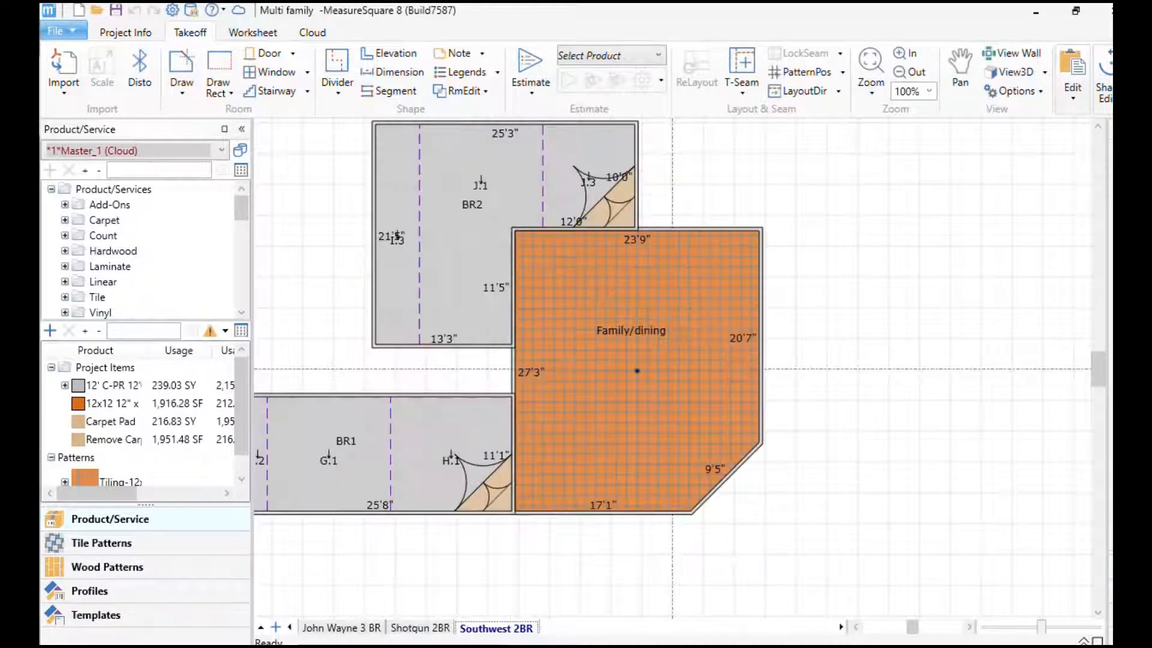
click(358, 629)
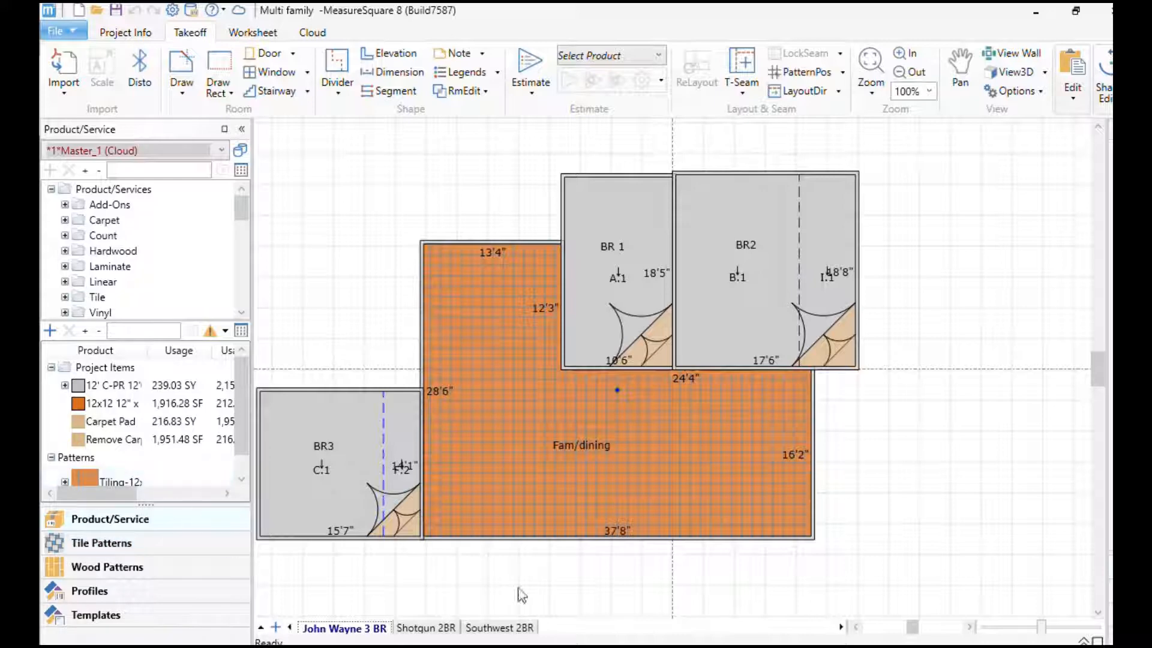
Assign the 12x12 tile to BR2 and the Fam/dining room in the John Wayne 3 BR plan
drag(111, 403, 723, 280)
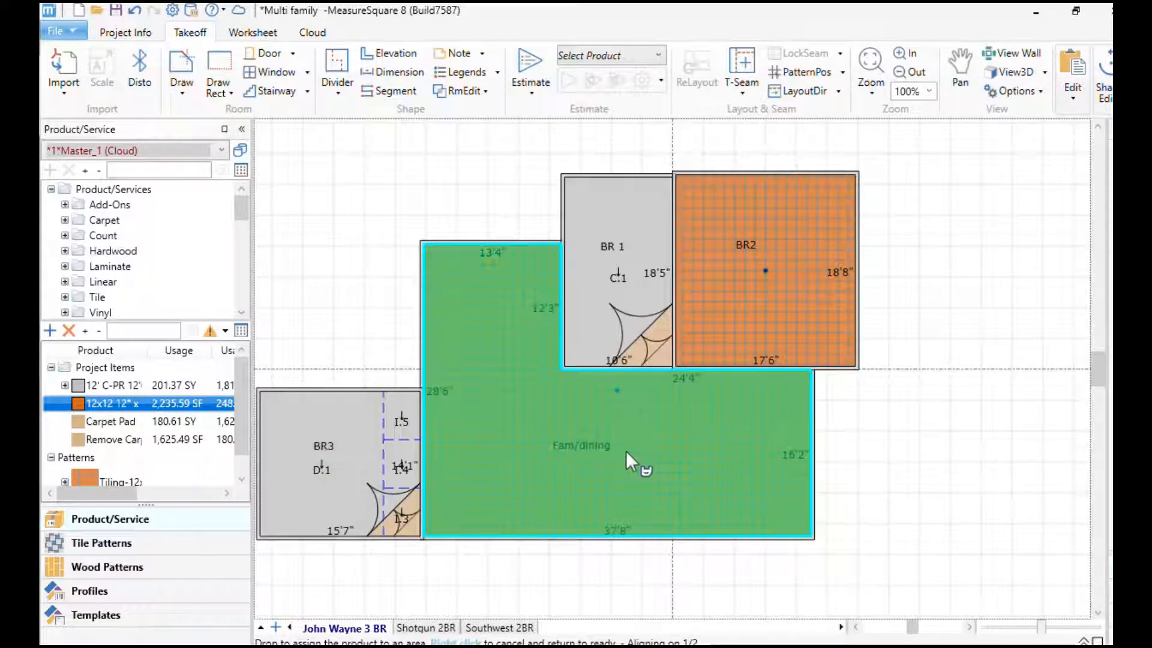
click(647, 494)
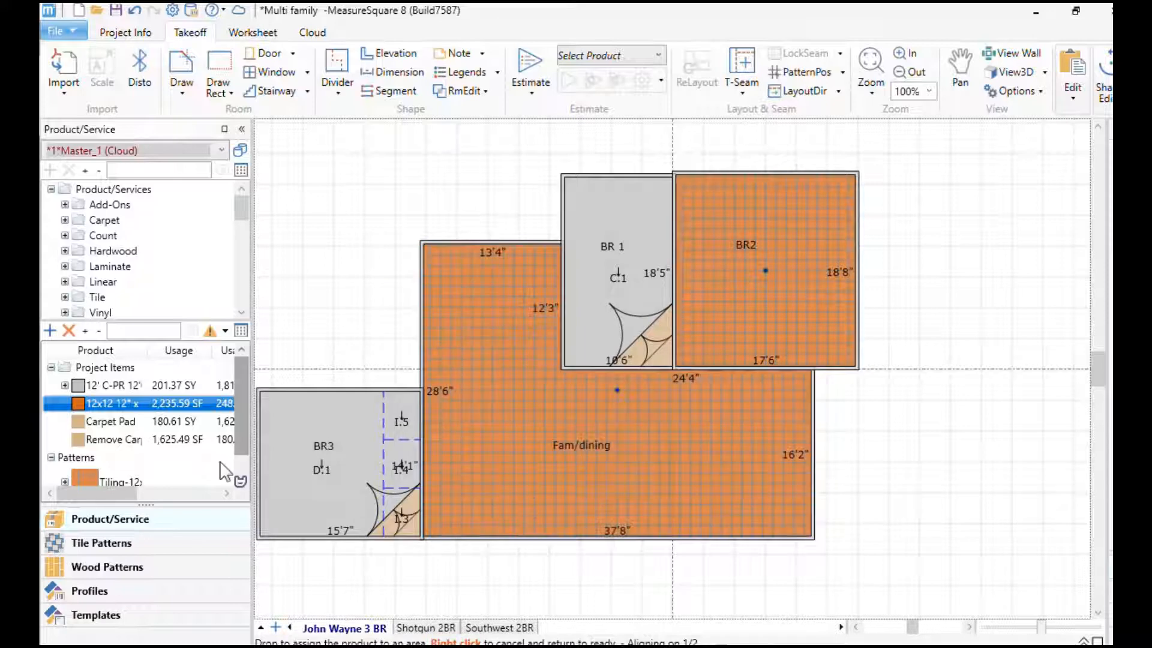
Assign the 12' Vinyl Full Glue product from the Vinyl category to BR2 in the John Wayne 3 BR plan
click(65, 313)
scroll(138, 294, down, 2)
scroll(120, 297, down, 1)
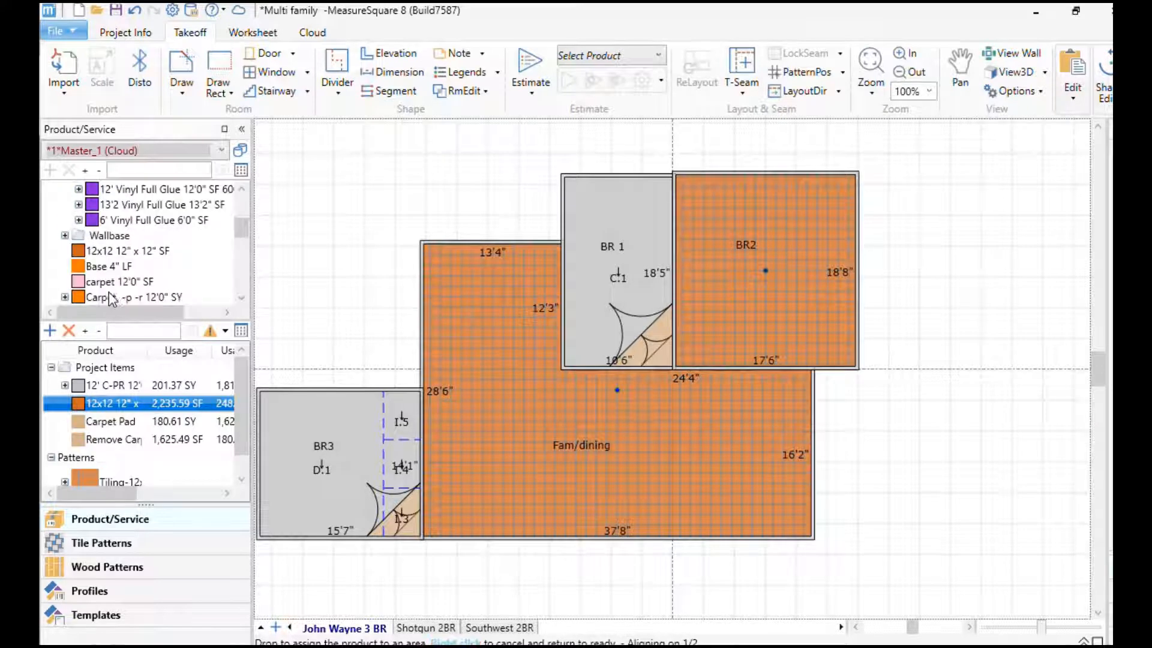
scroll(101, 258, up, 1)
click(132, 237)
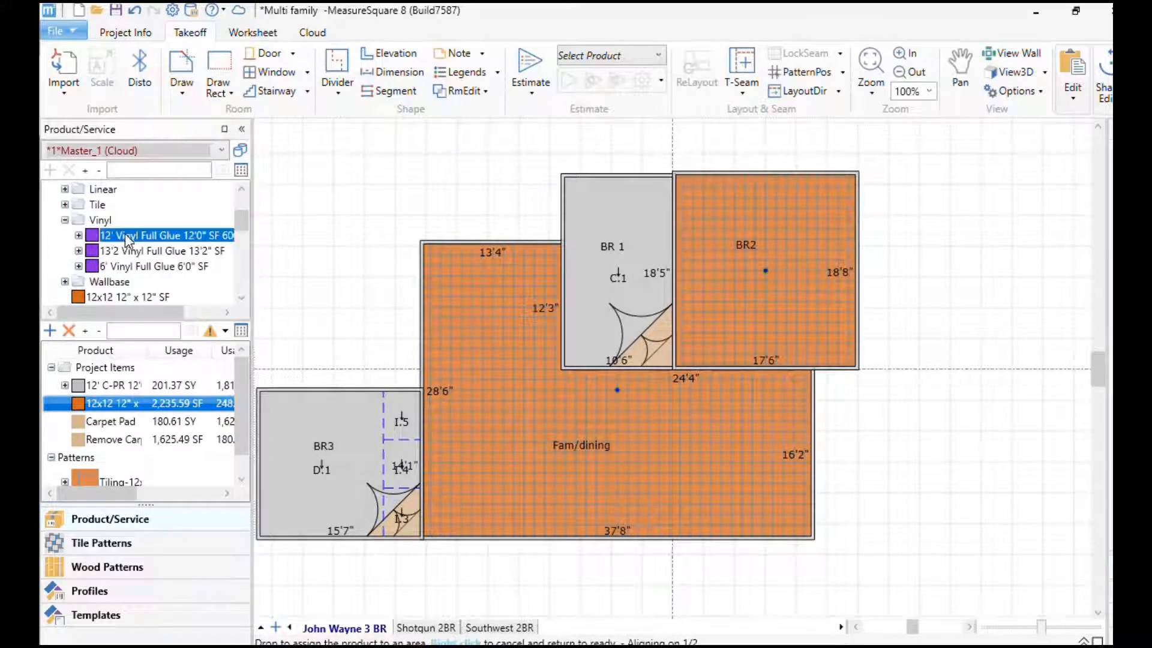
click(755, 326)
click(755, 325)
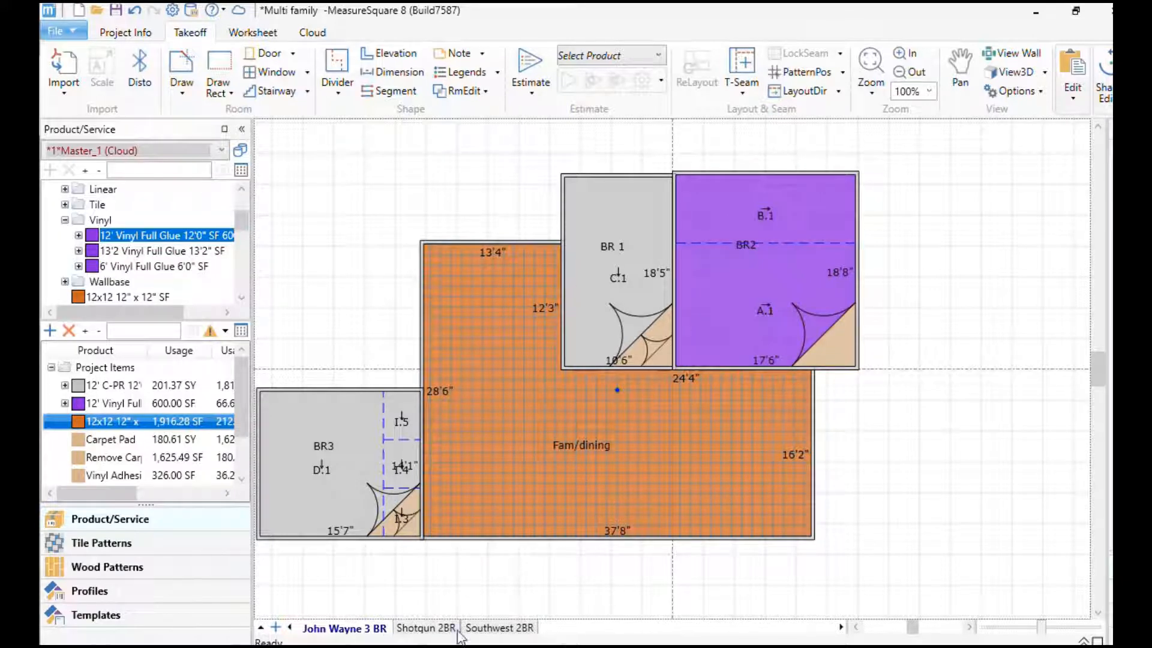
Review the Multi family bid worksheet's quantities and amounts by floor and area, and return to the Proposal worksheet
click(255, 34)
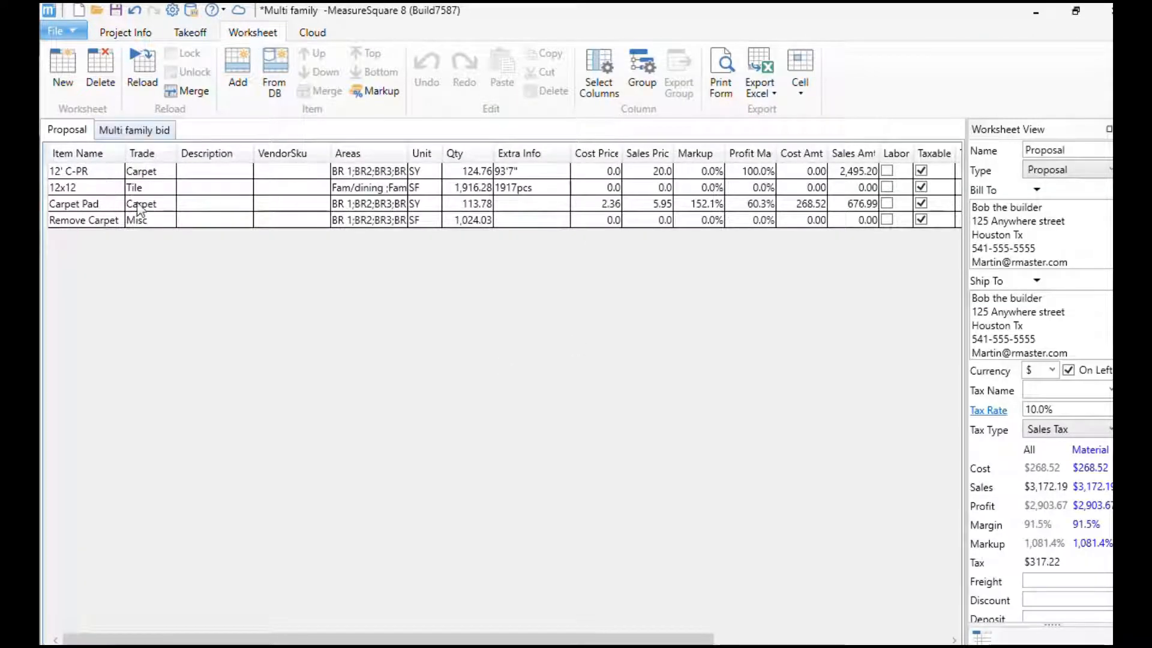
click(134, 129)
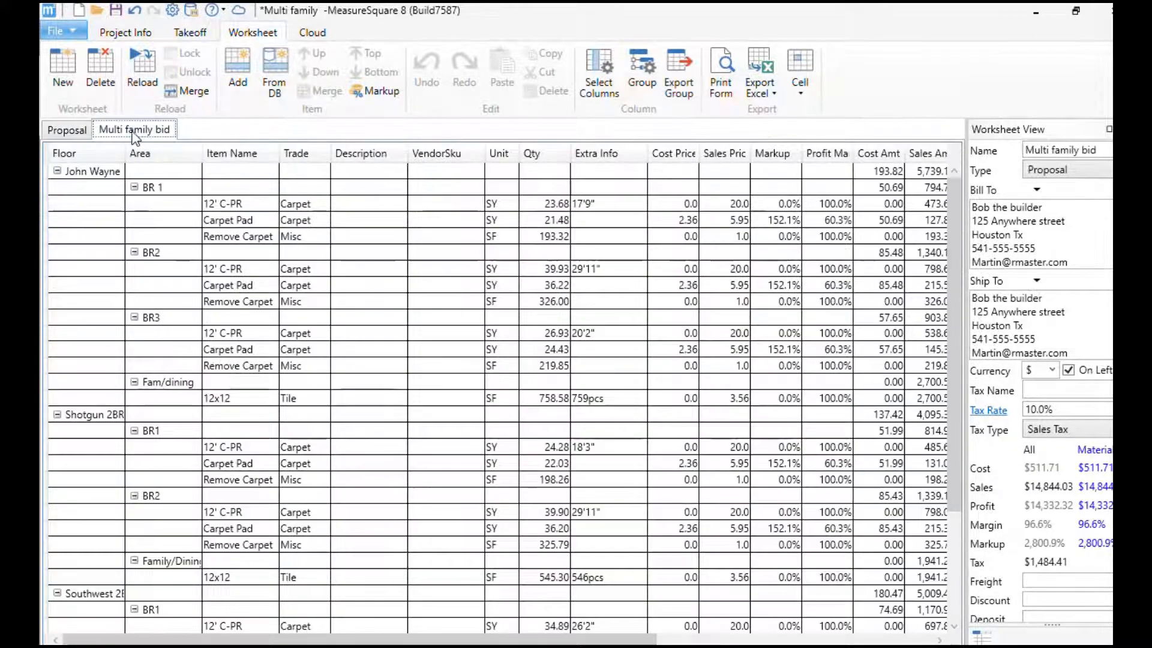
scroll(537, 347, down, 3)
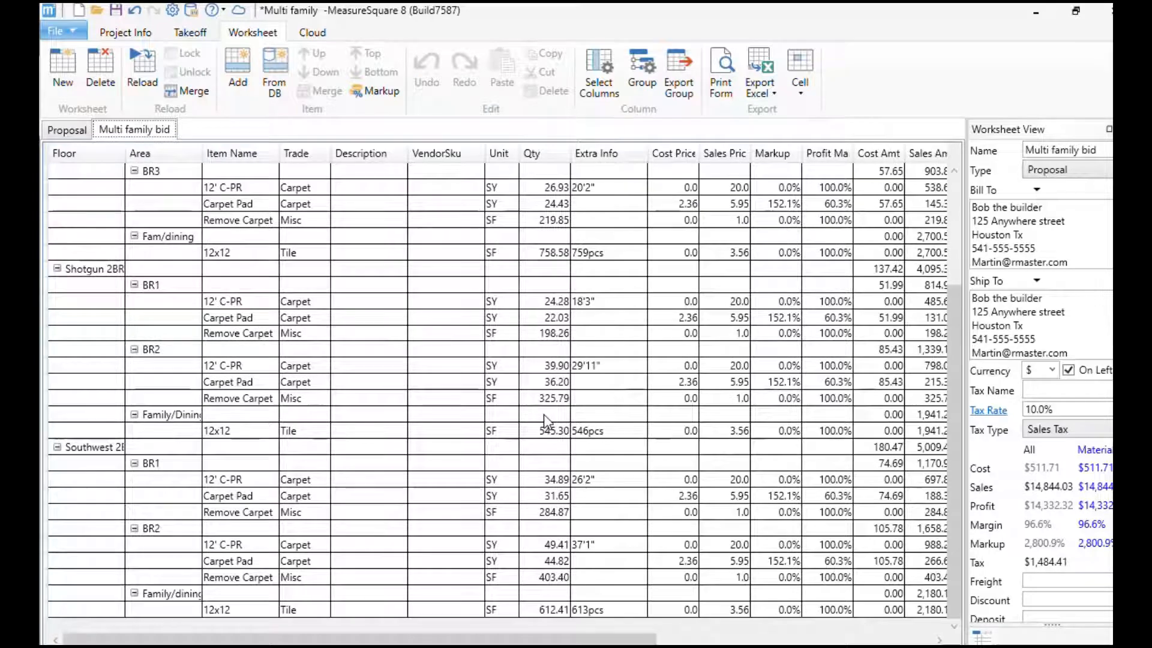
scroll(543, 390, up, 3)
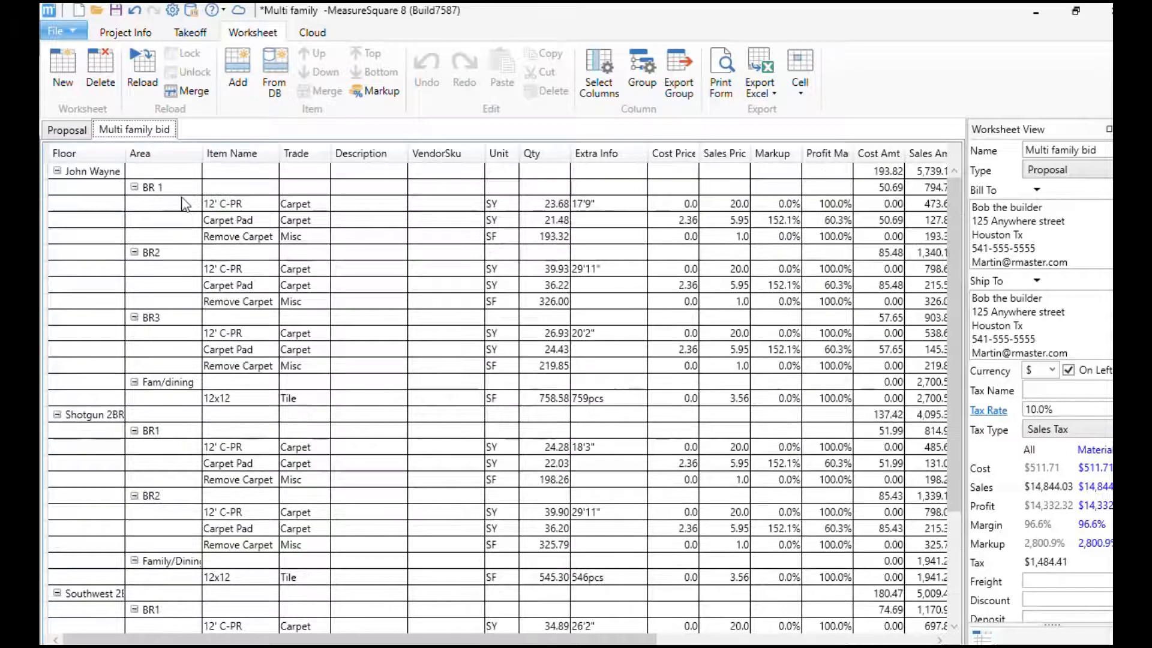
click(67, 129)
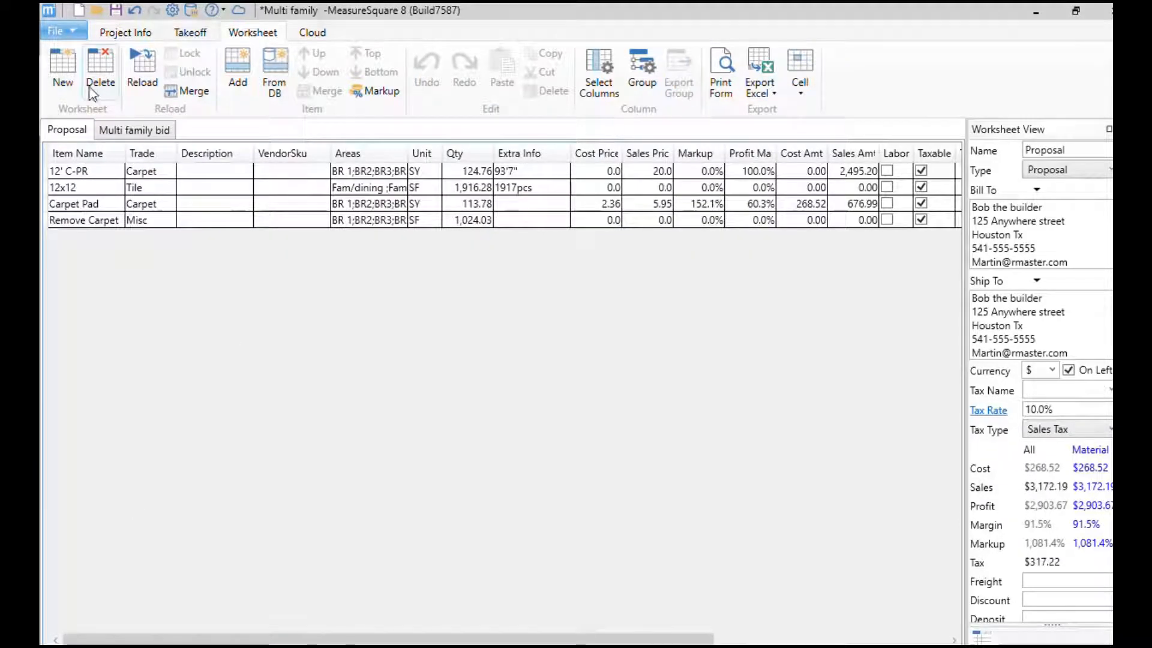
Create a Proposal worksheet named "second pro" in the By Product Break By Room style, importing the project estimation
click(62, 71)
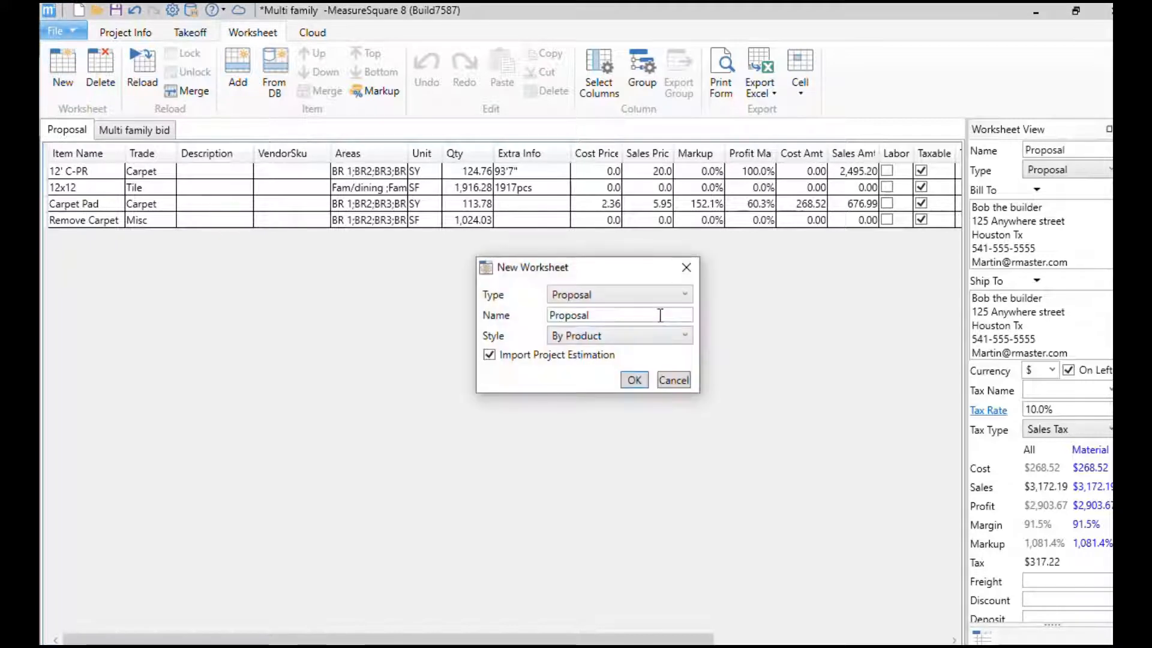
drag(651, 314, 451, 299)
text(se)
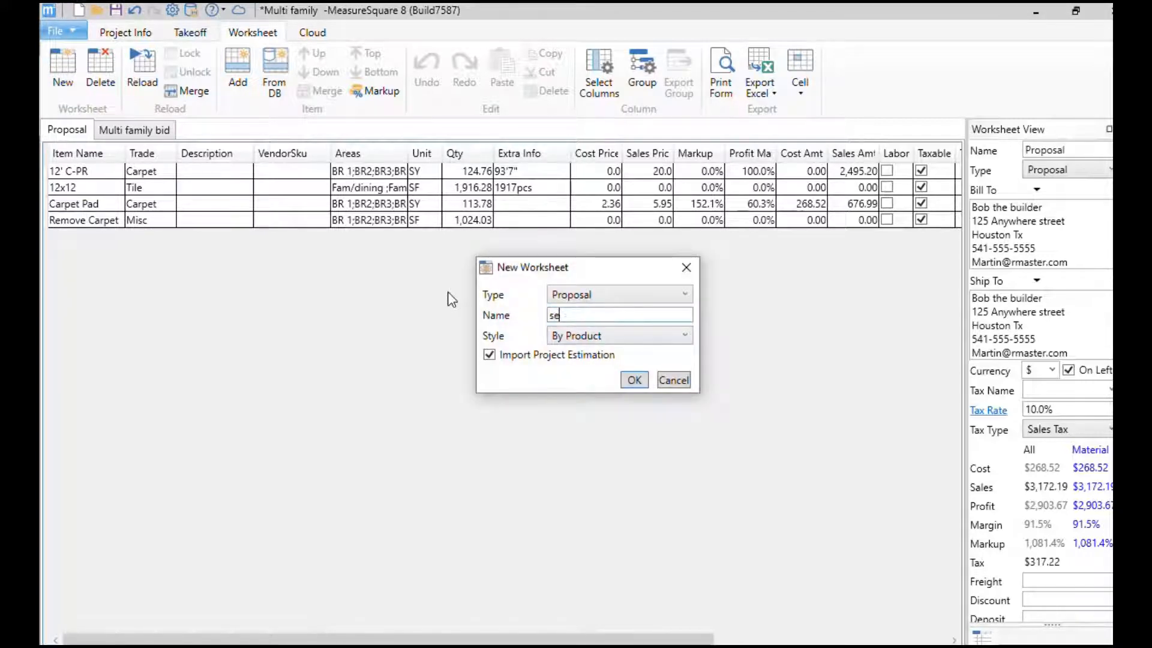
text(cond pro)
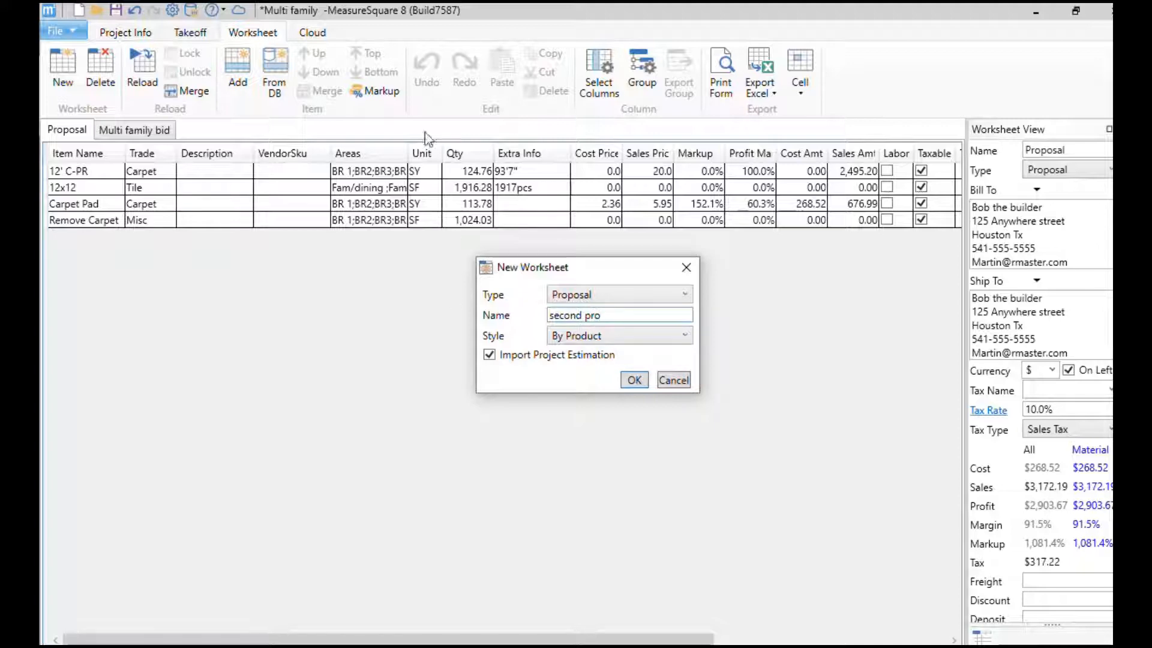
click(662, 335)
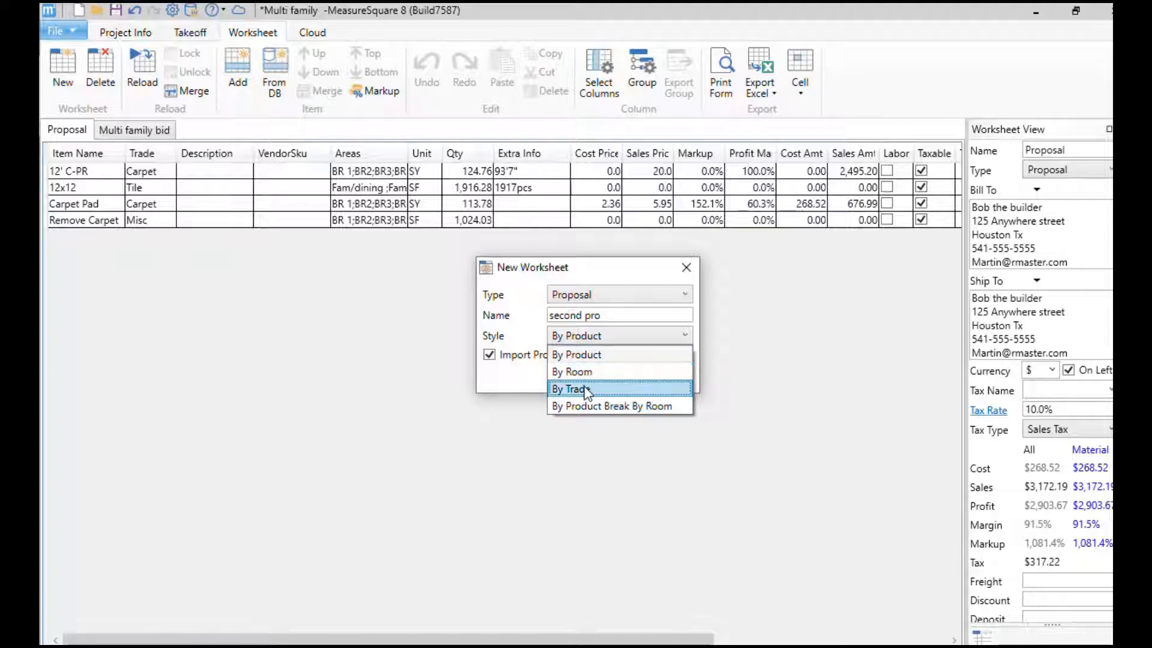
click(614, 406)
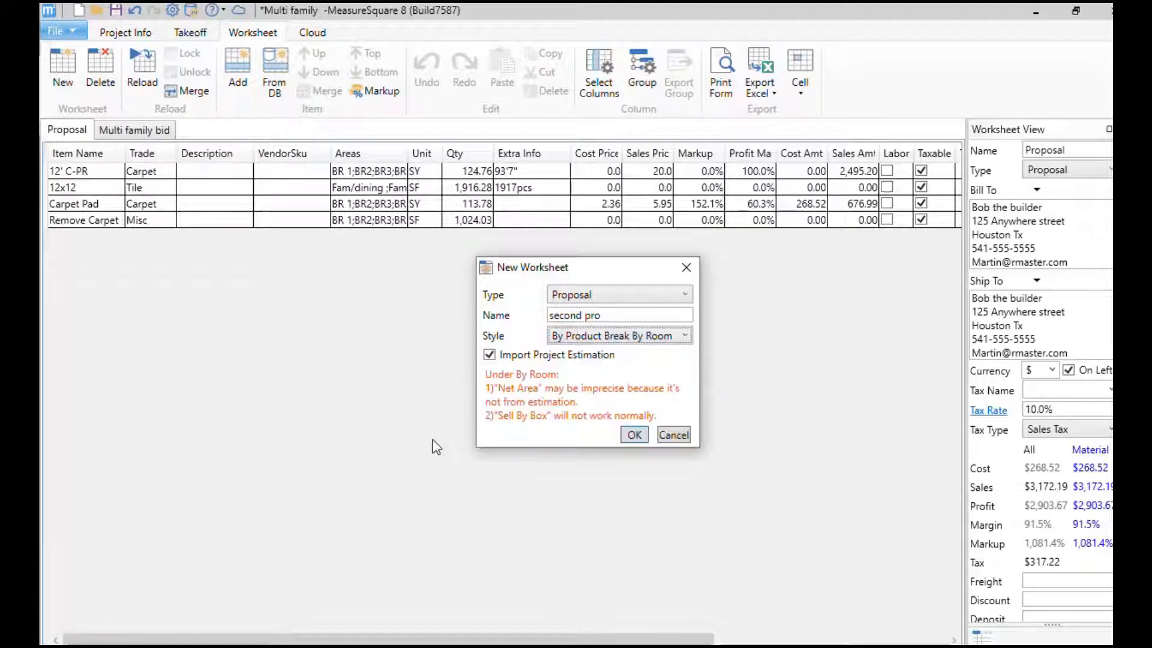
click(631, 436)
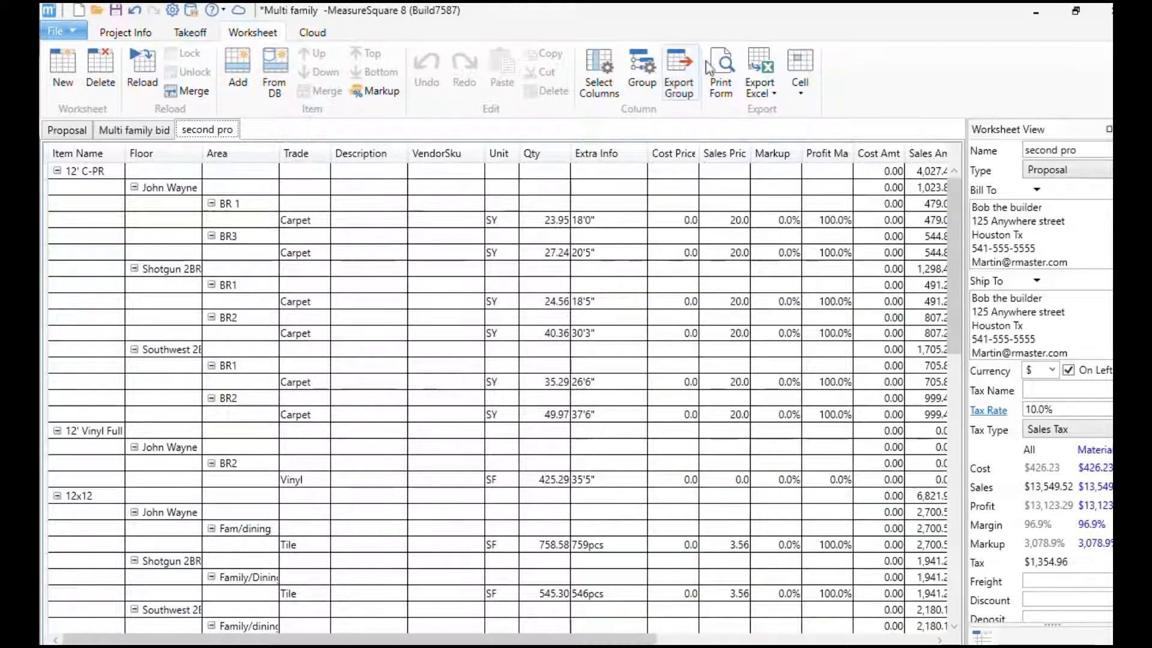
Look at the Excel export for the second pro worksheet without saving it, and preview the worksheet's printed proposal form
click(759, 66)
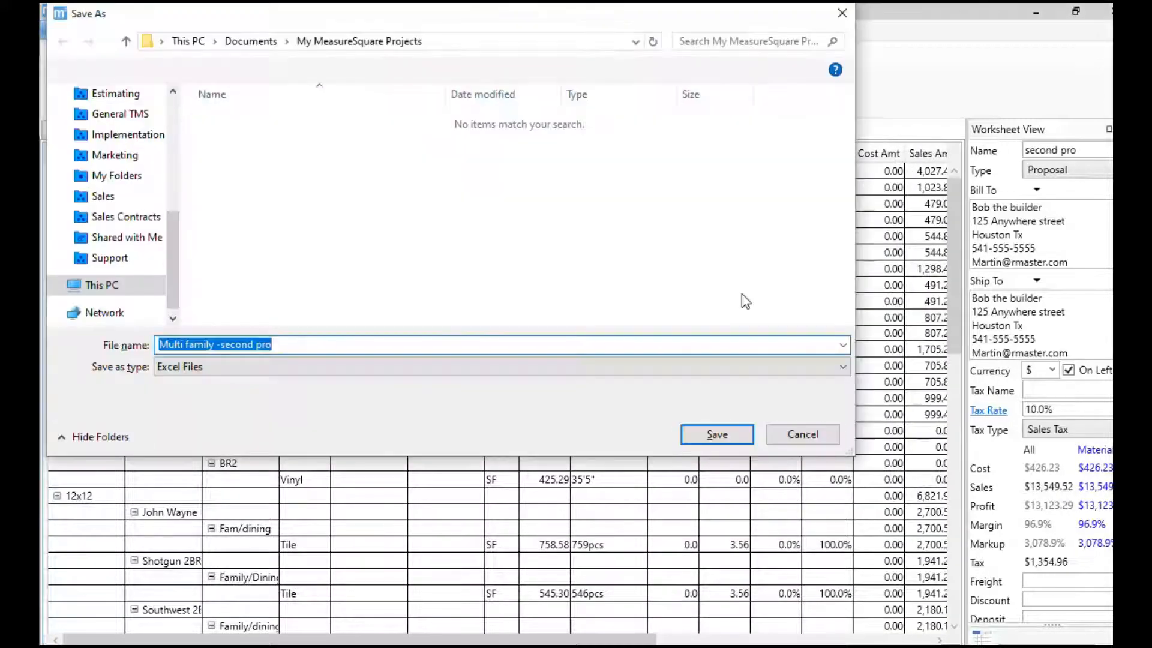
click(842, 13)
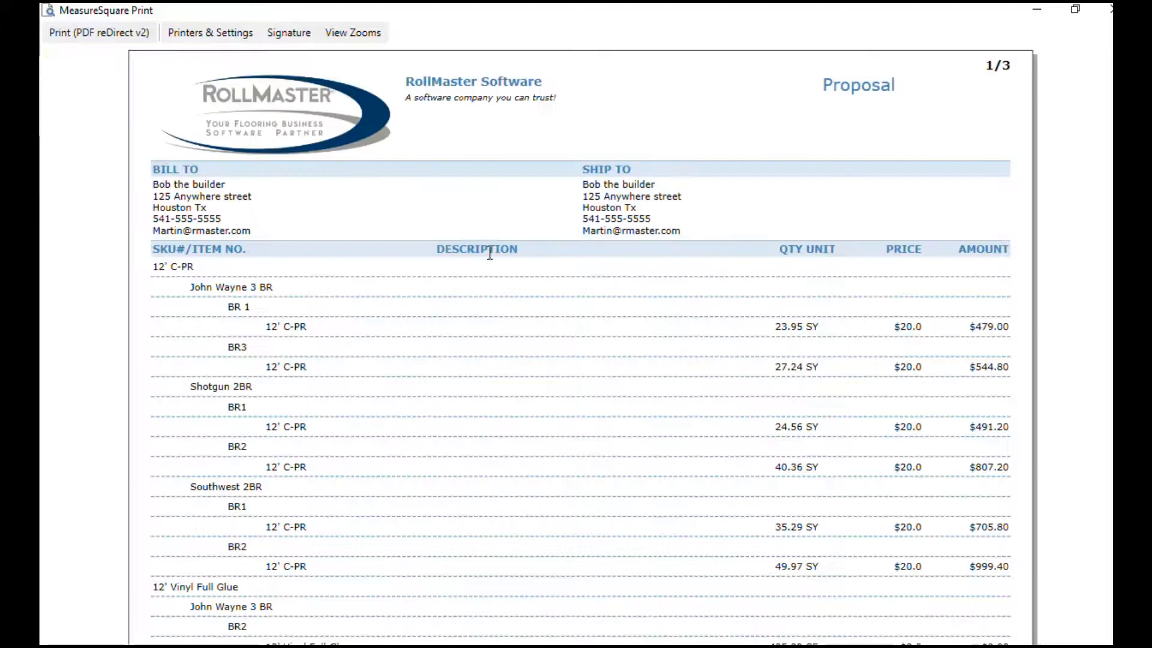
scroll(488, 401, down, 3)
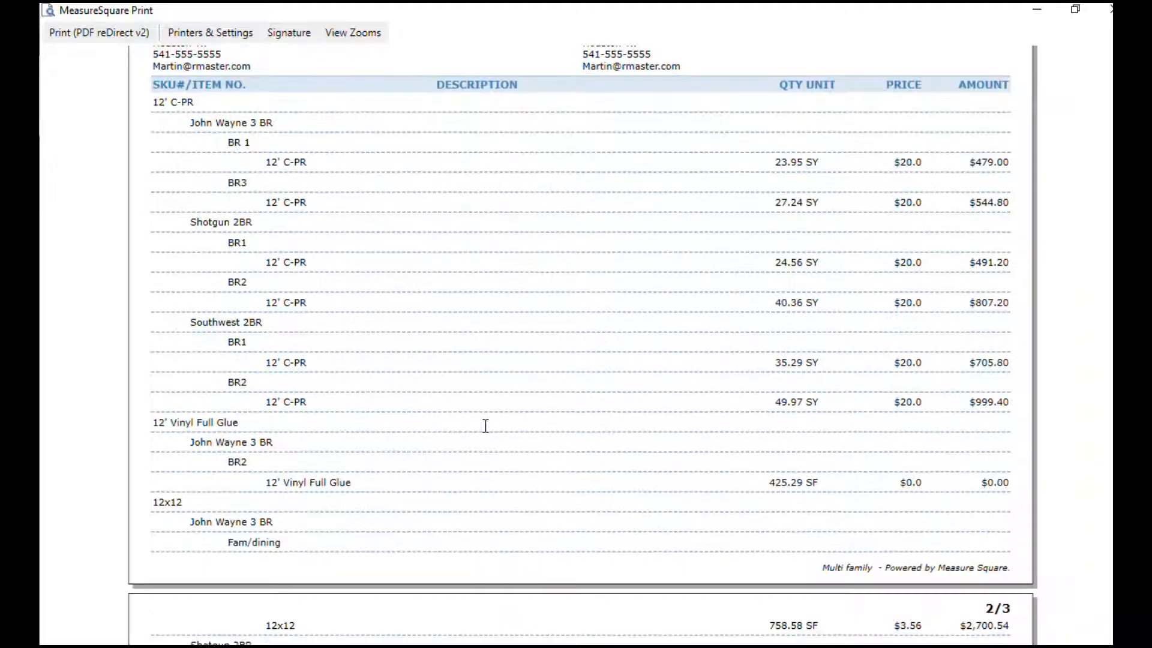
scroll(486, 424, up, 3)
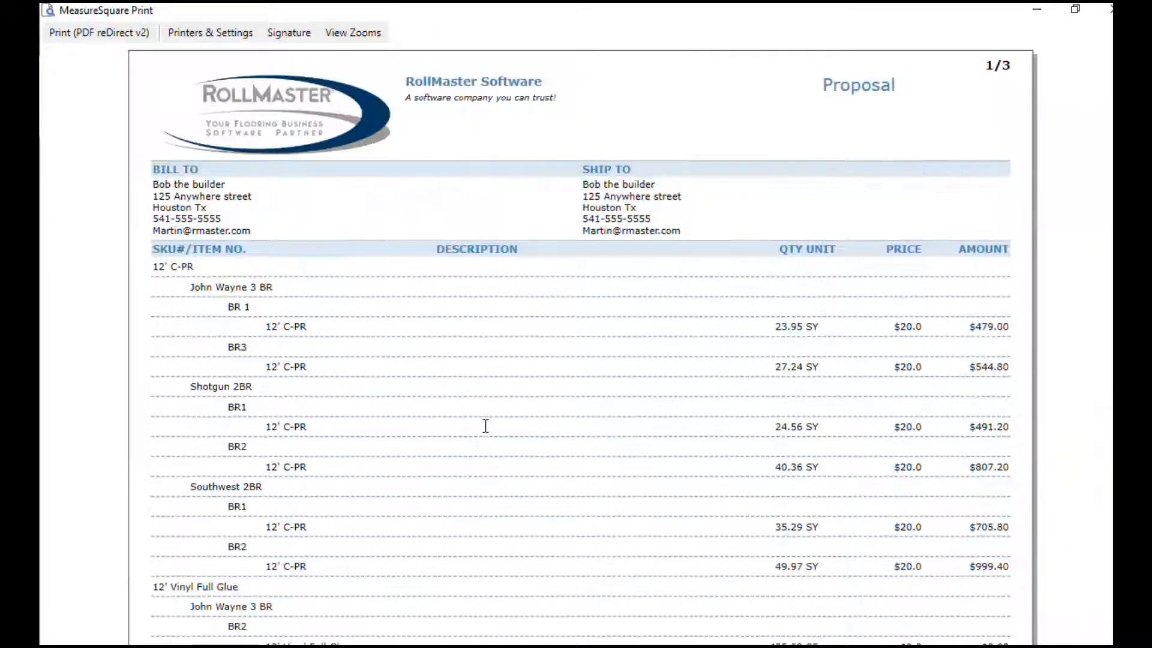
Enable Amount Subtotal in Forms in the print settings, and review the subtotals per room, plan and product in the proposal preview
click(235, 27)
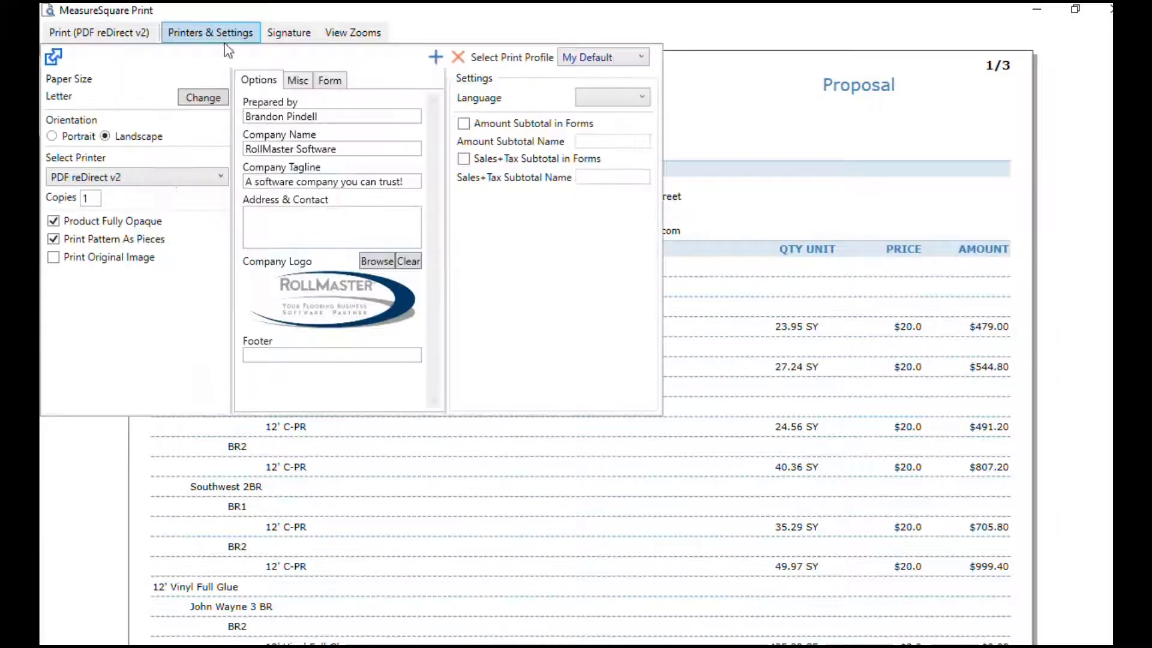
click(464, 124)
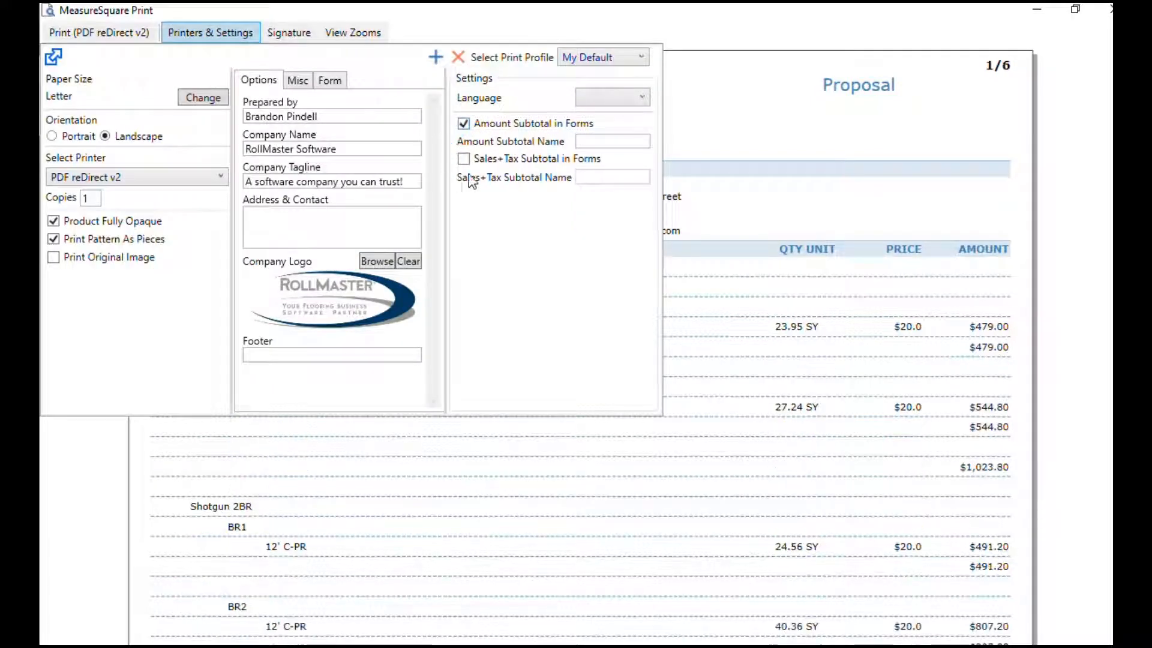
click(811, 220)
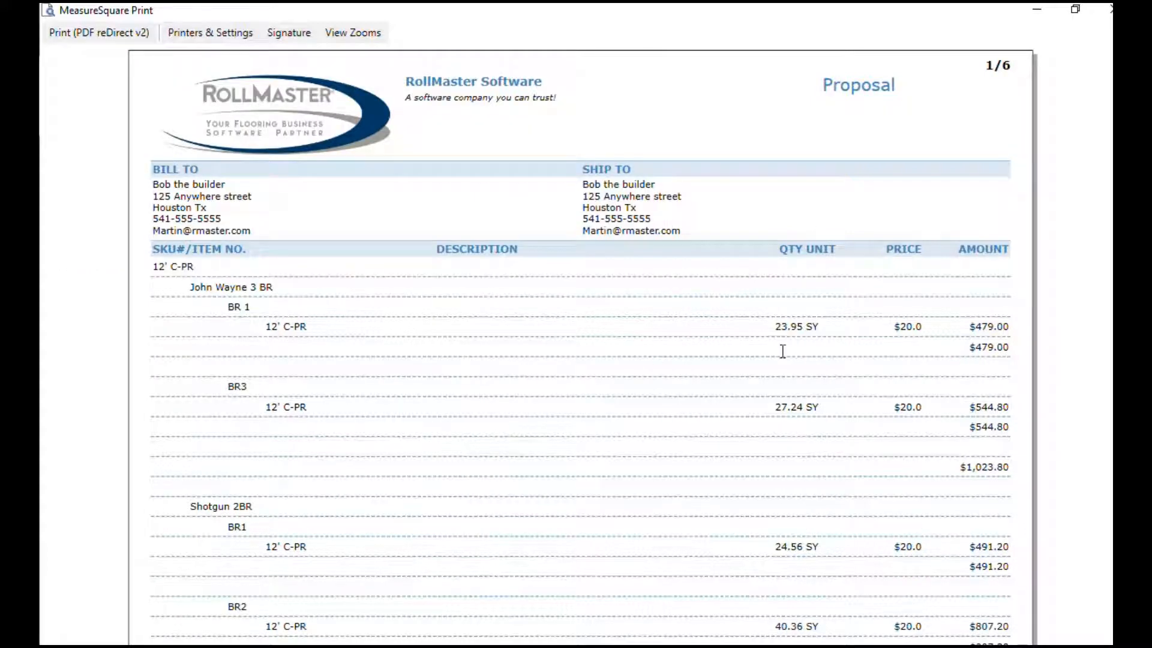
scroll(429, 435, down, 2)
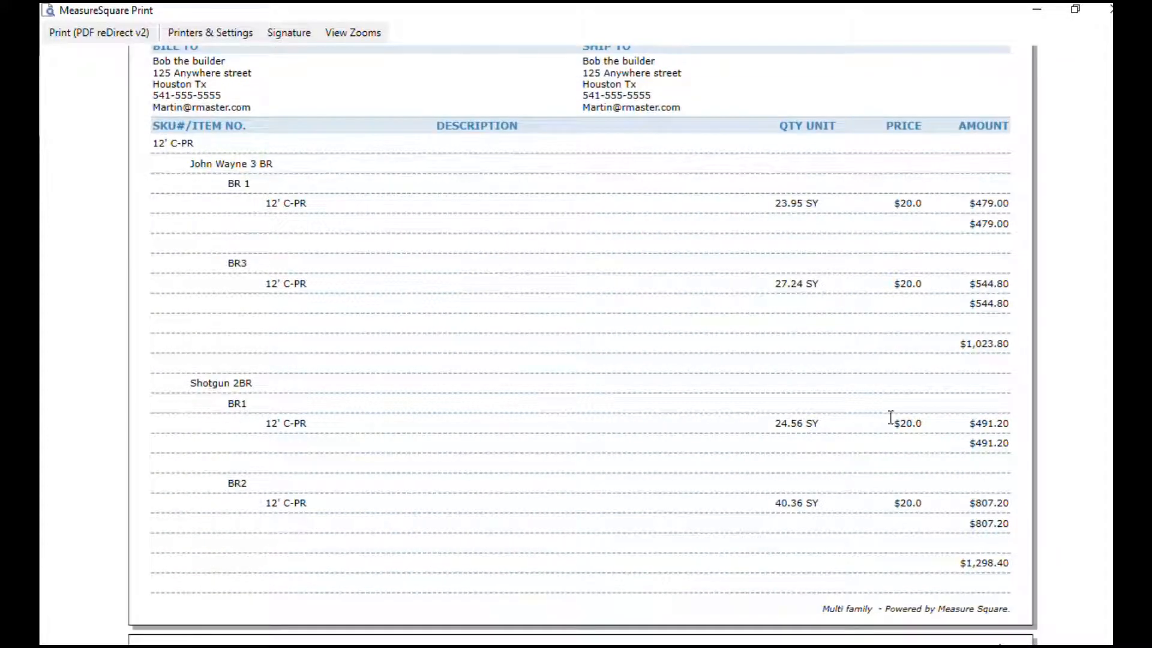
scroll(623, 562, down, 5)
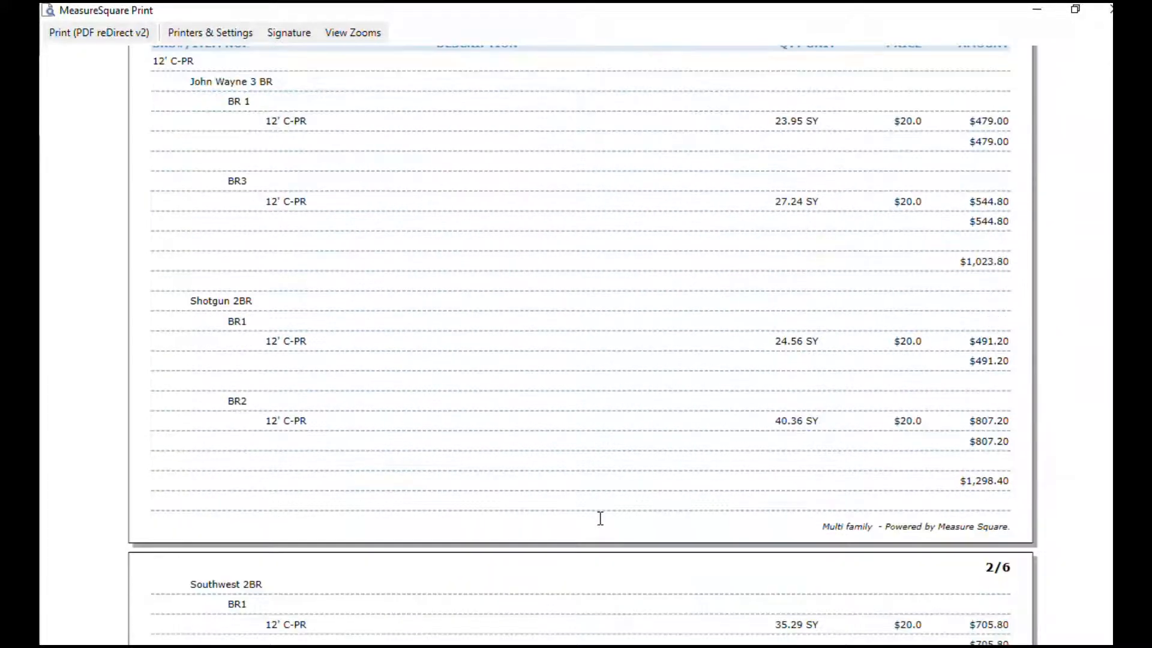
scroll(515, 497, down, 3)
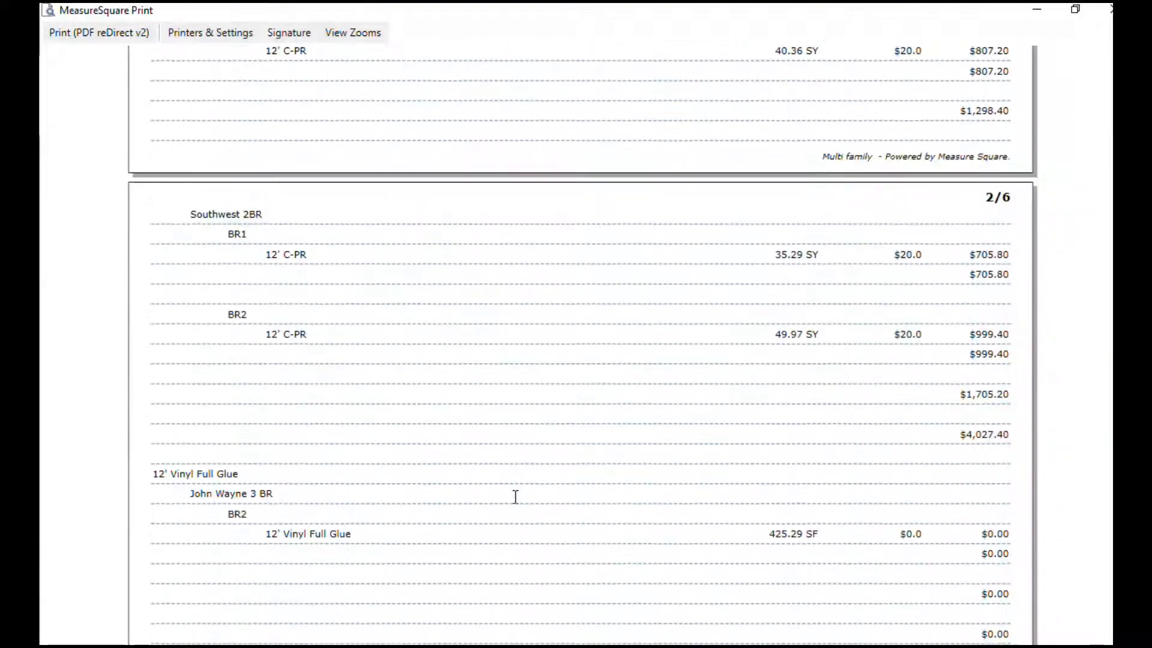
scroll(518, 492, down, 2)
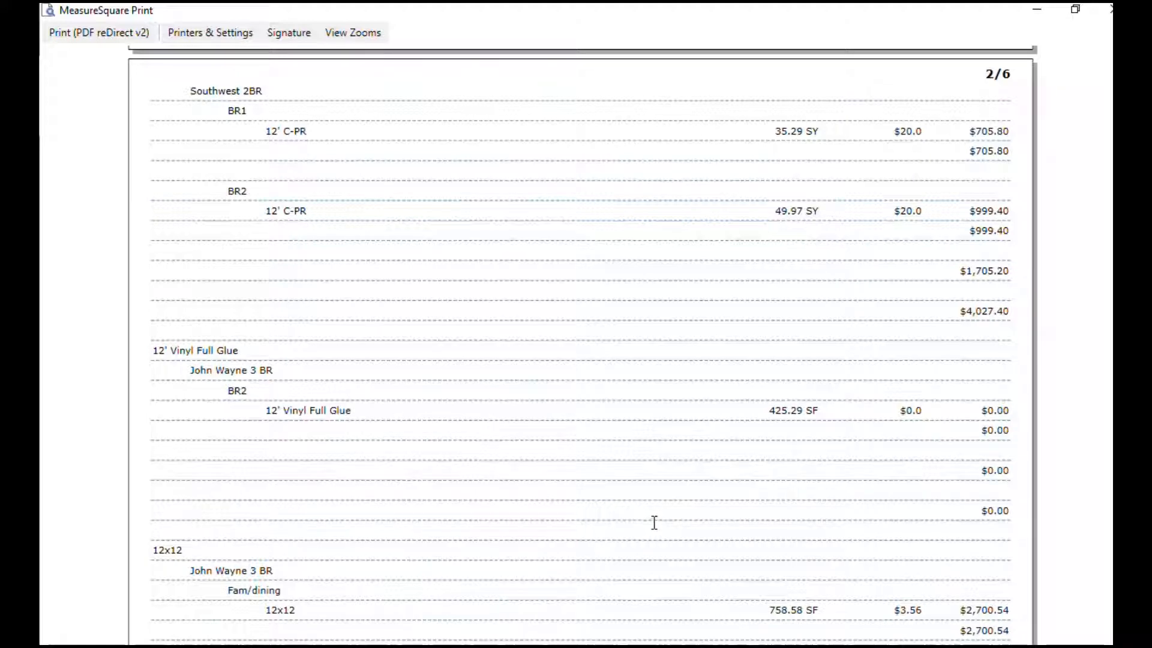
scroll(654, 522, up, 9)
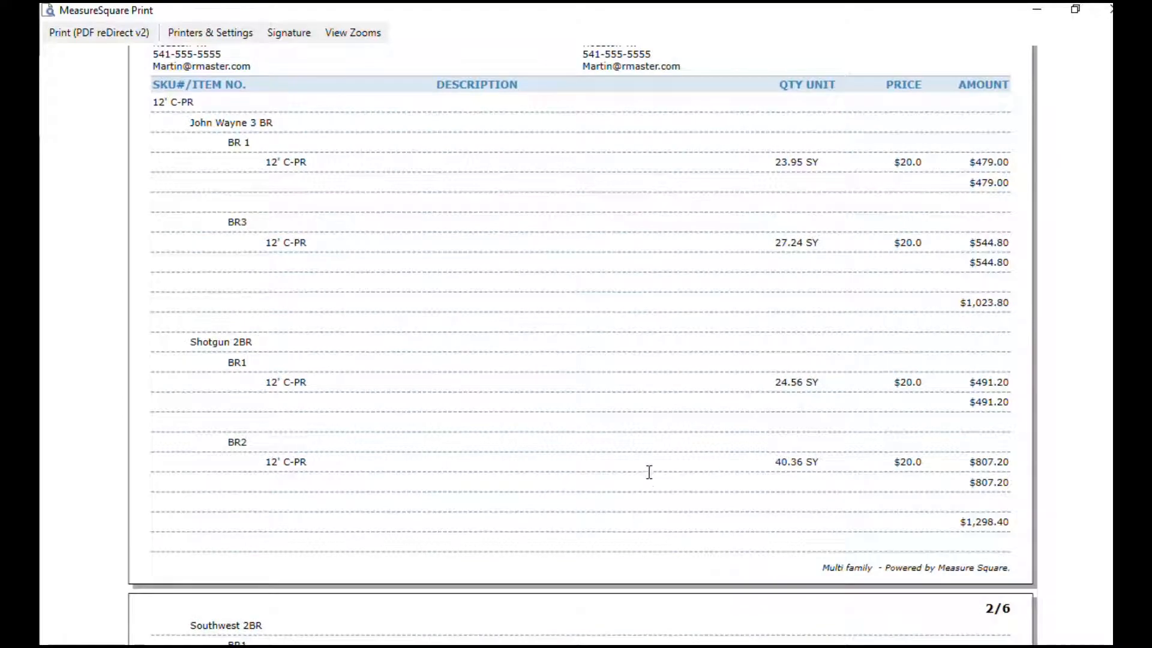
scroll(650, 472, up, 3)
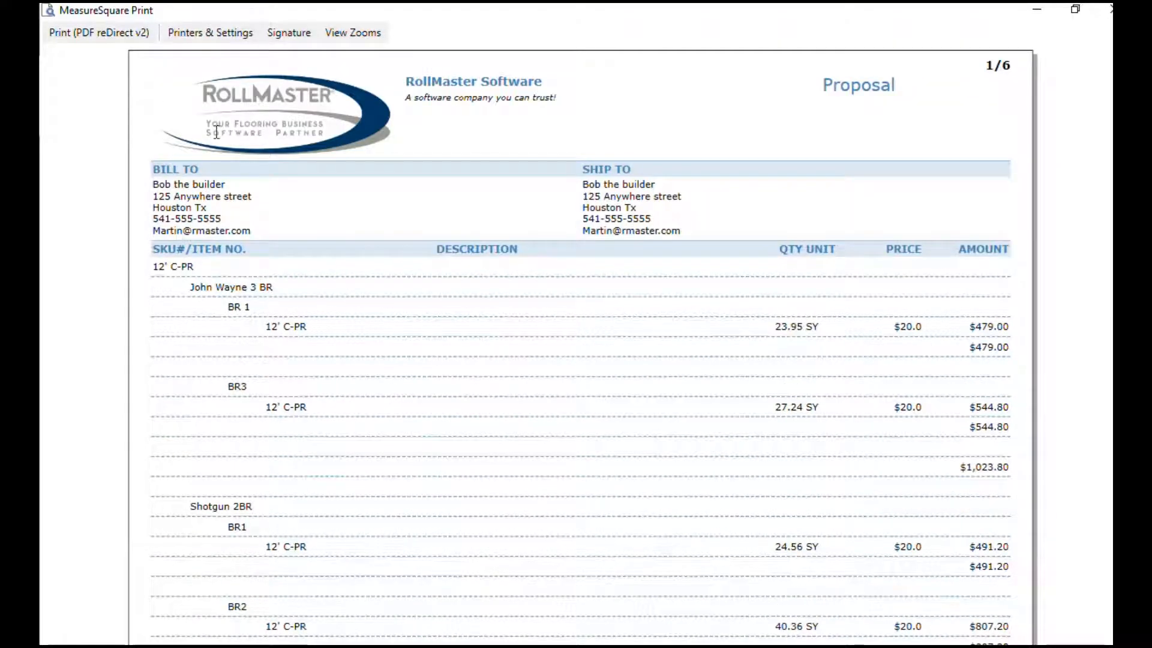
Try the Sales+Tax Subtotal in Forms option in the print settings
click(217, 36)
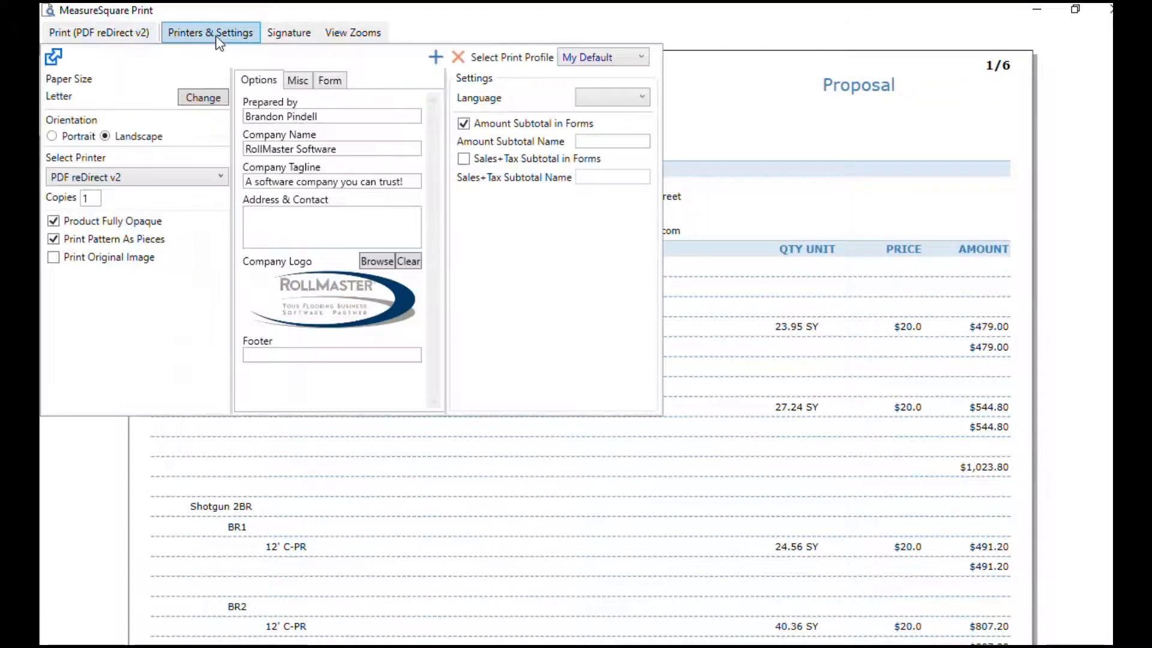
click(461, 157)
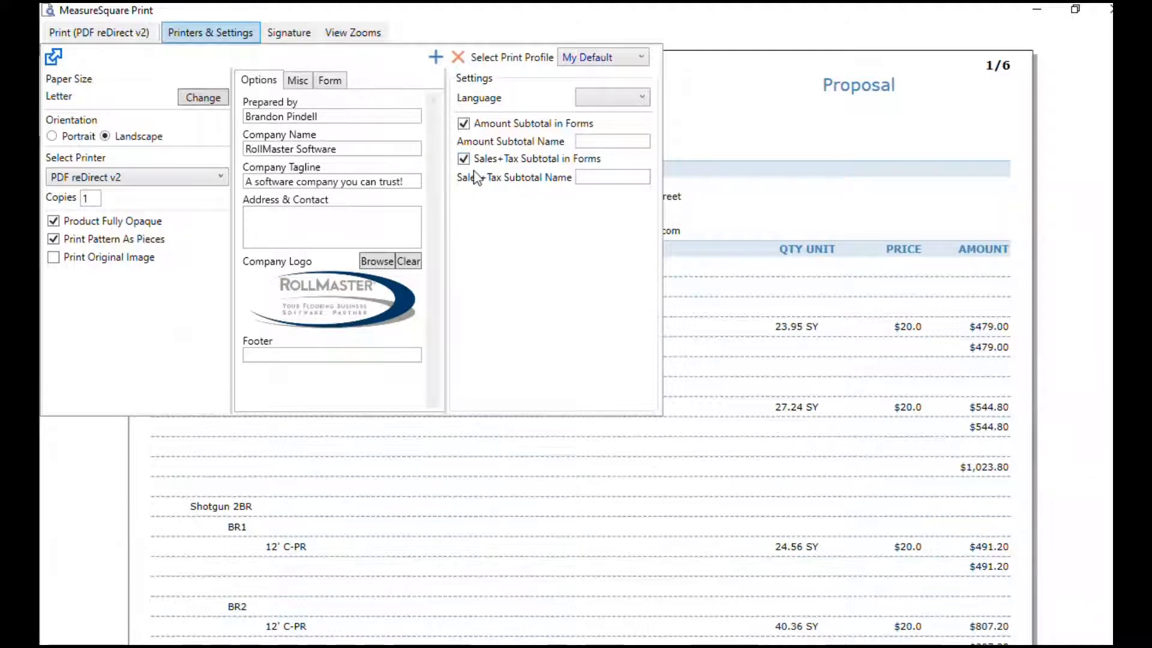
click(463, 159)
click(768, 85)
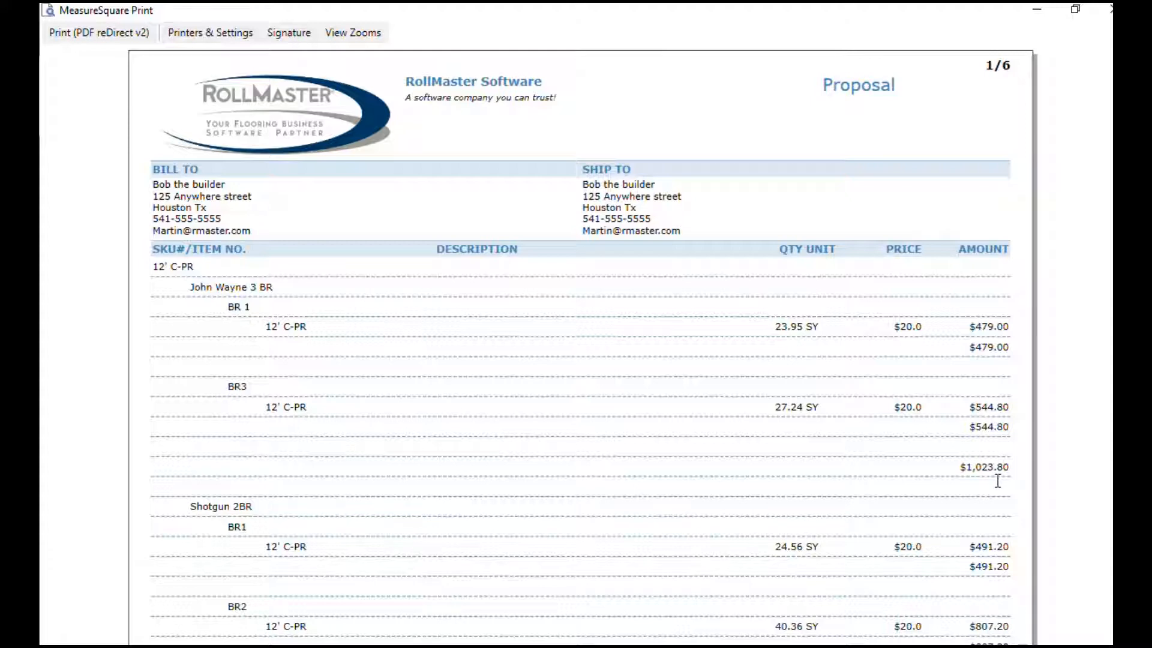
Examine the carpet, vinyl and tile subtotals through page 3 of the proposal preview, and close the preview
scroll(413, 490, down, 2)
scroll(420, 487, up, 2)
scroll(812, 264, down, 11)
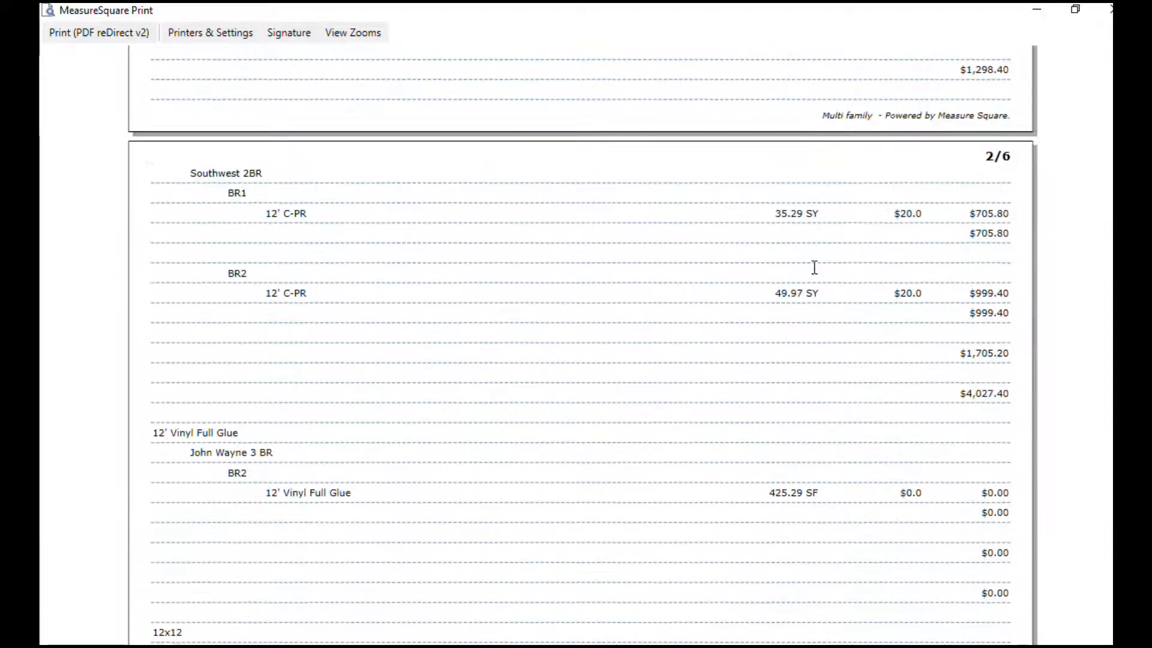
scroll(814, 267, down, 6)
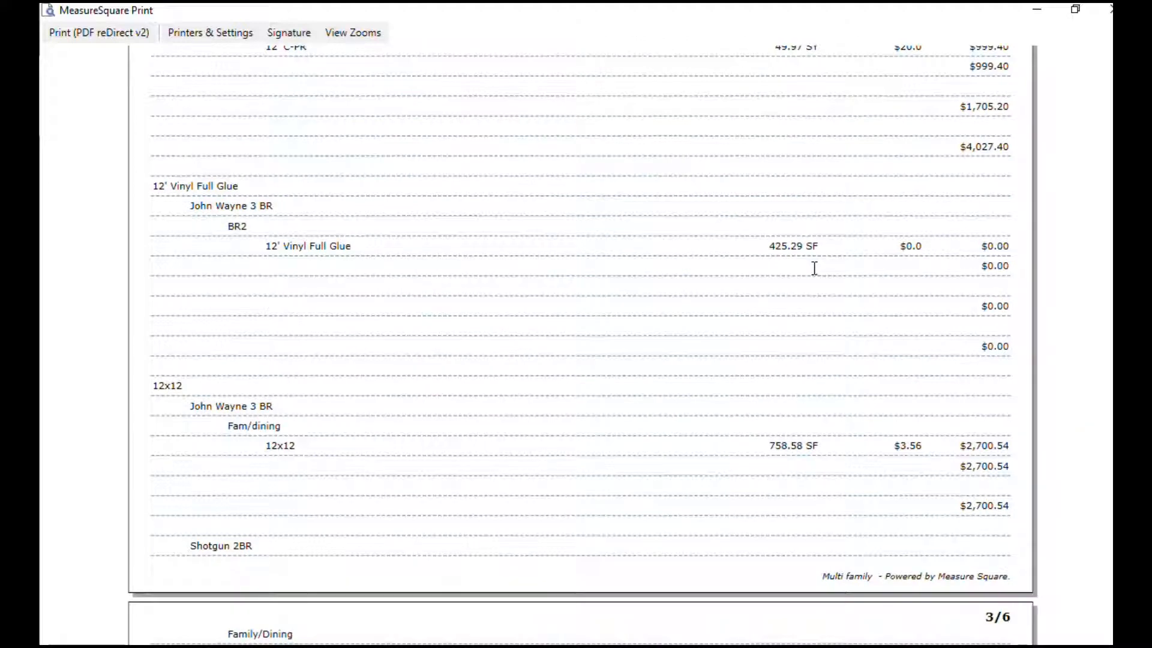
scroll(813, 272, down, 3)
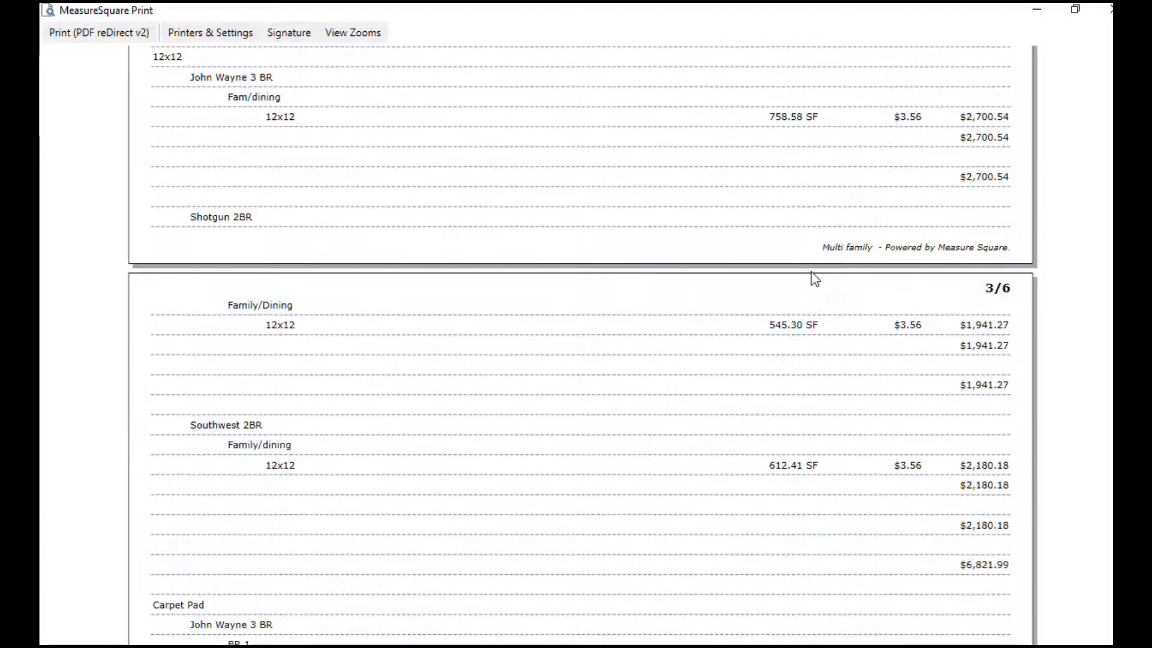
click(1108, 9)
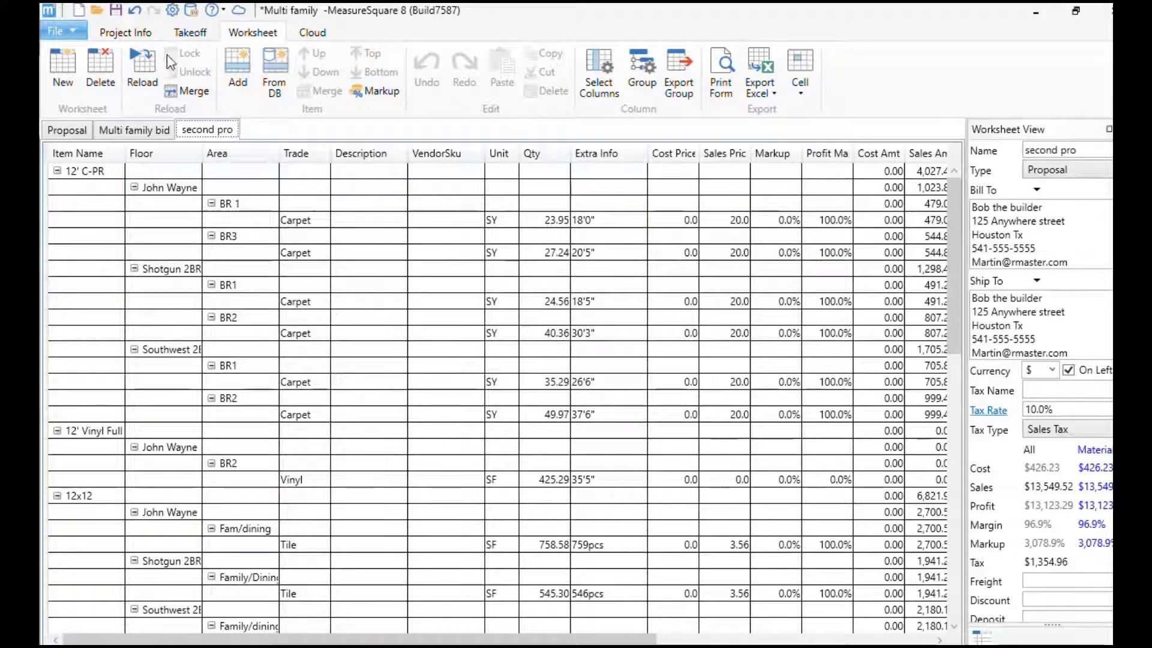
Check the John Wayne 3 BR takeoff plan, return to the second pro worksheet, and save the Multi family project
click(189, 32)
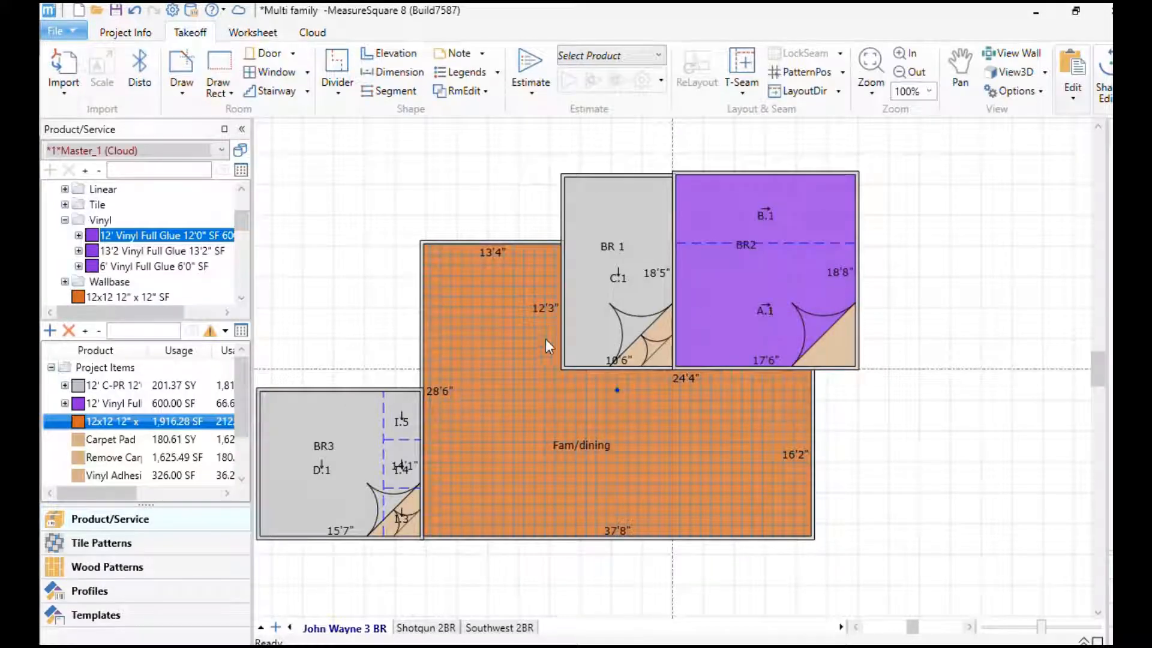
click(251, 33)
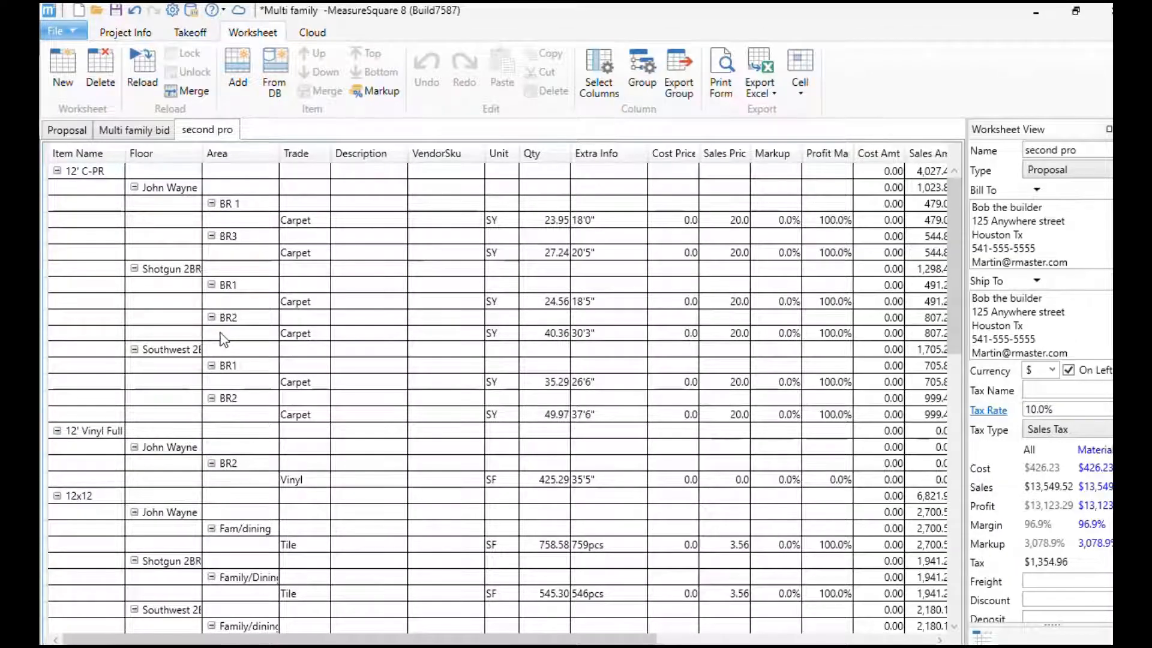
click(65, 26)
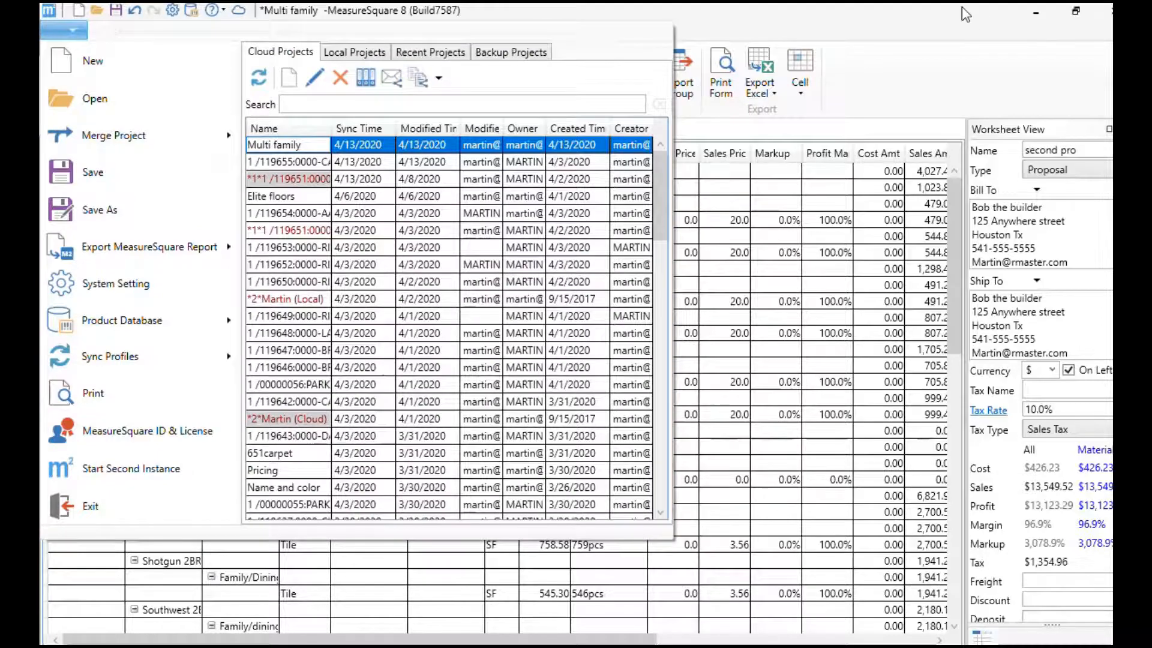
click(941, 42)
click(116, 10)
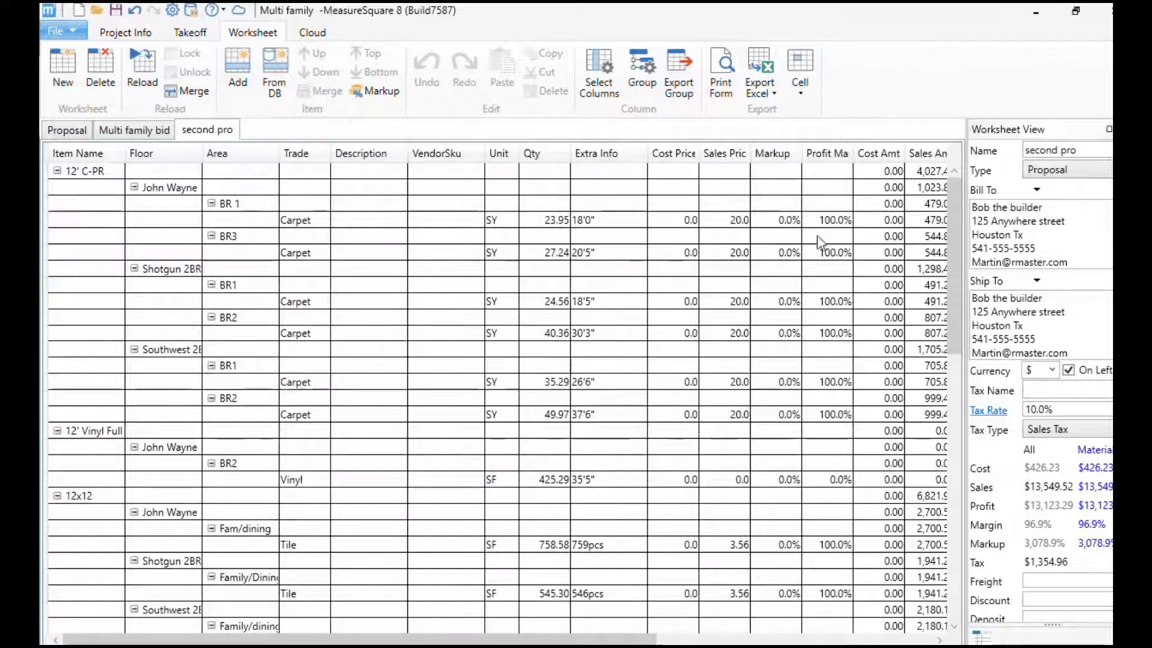
Sync the cloud projects, agreeing to close the current Multi family project first, and leave the project list
click(59, 26)
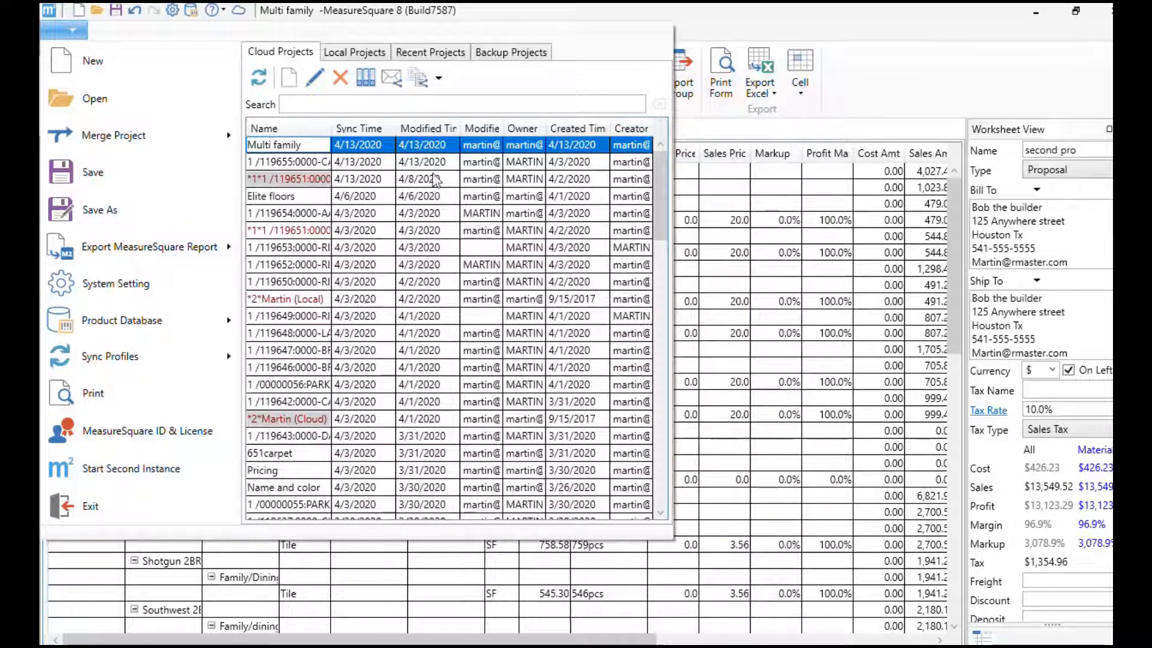
click(259, 78)
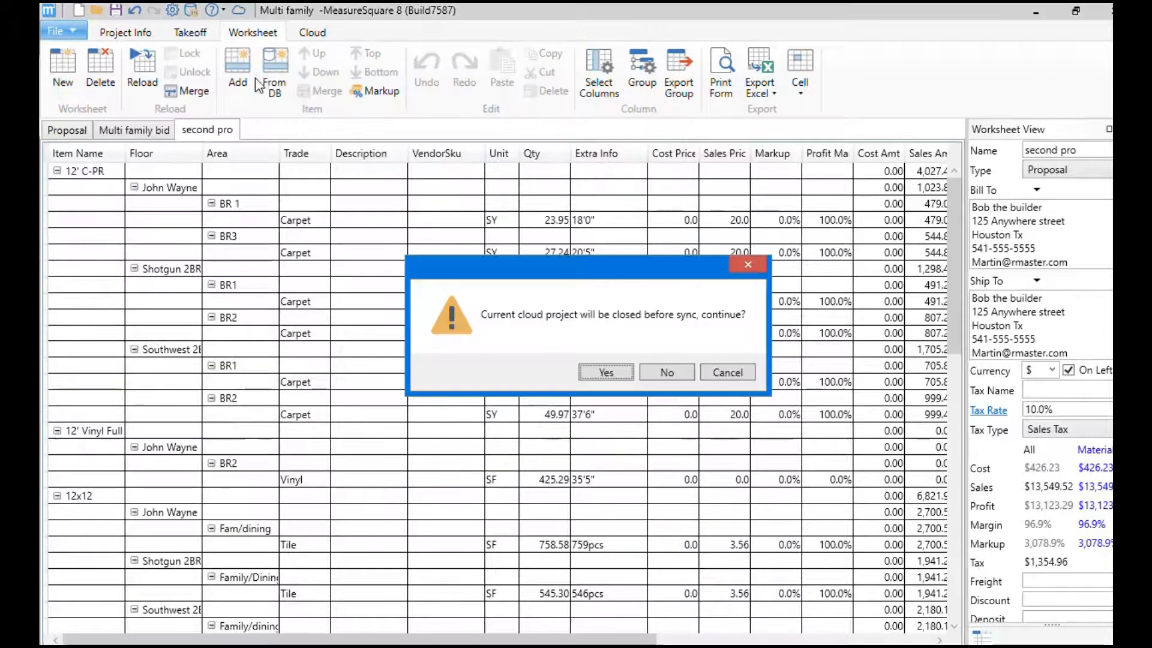
click(606, 372)
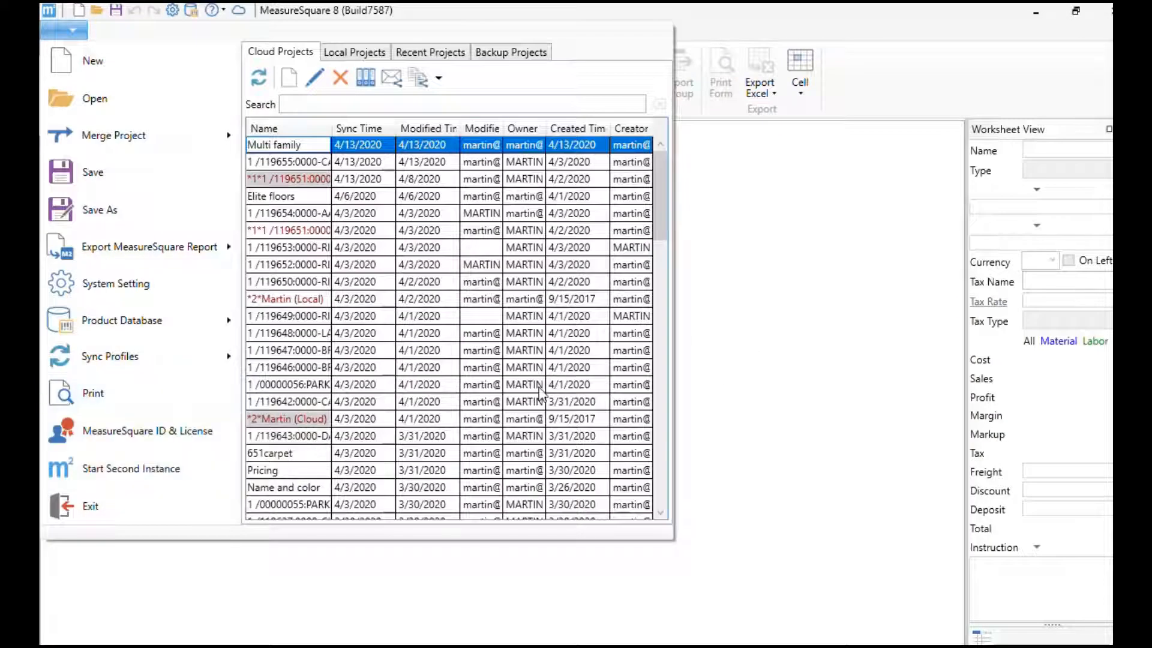
click(761, 403)
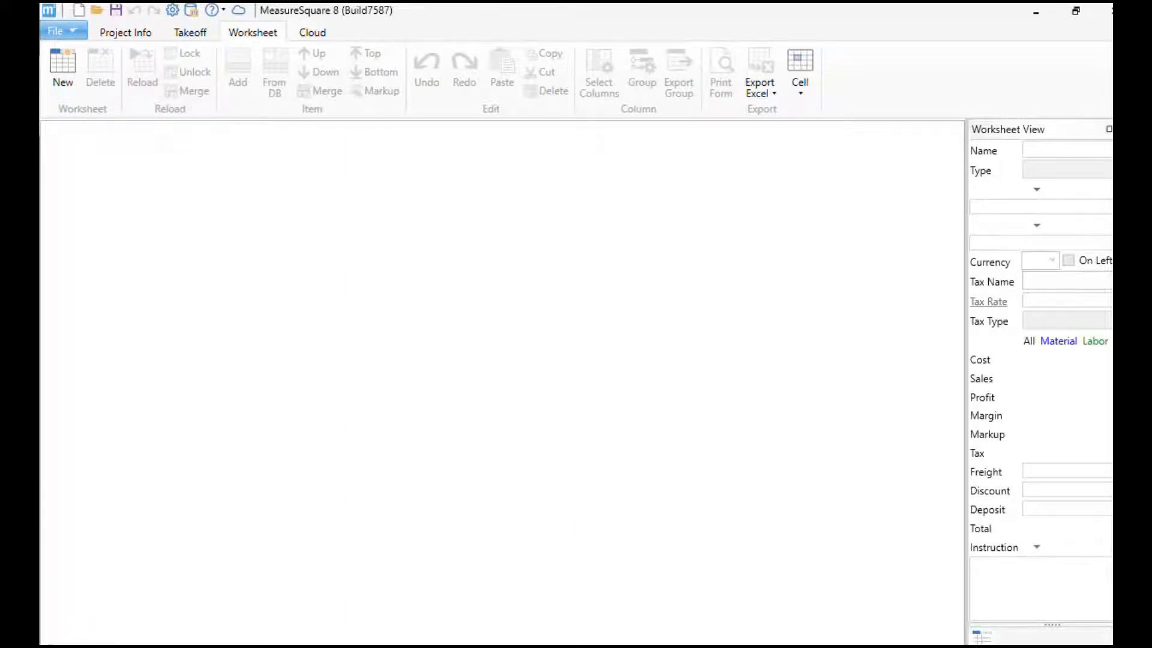
Switch to the Roll Master quotation processing program and start a new quote for branch 1
key(alt+Tab)
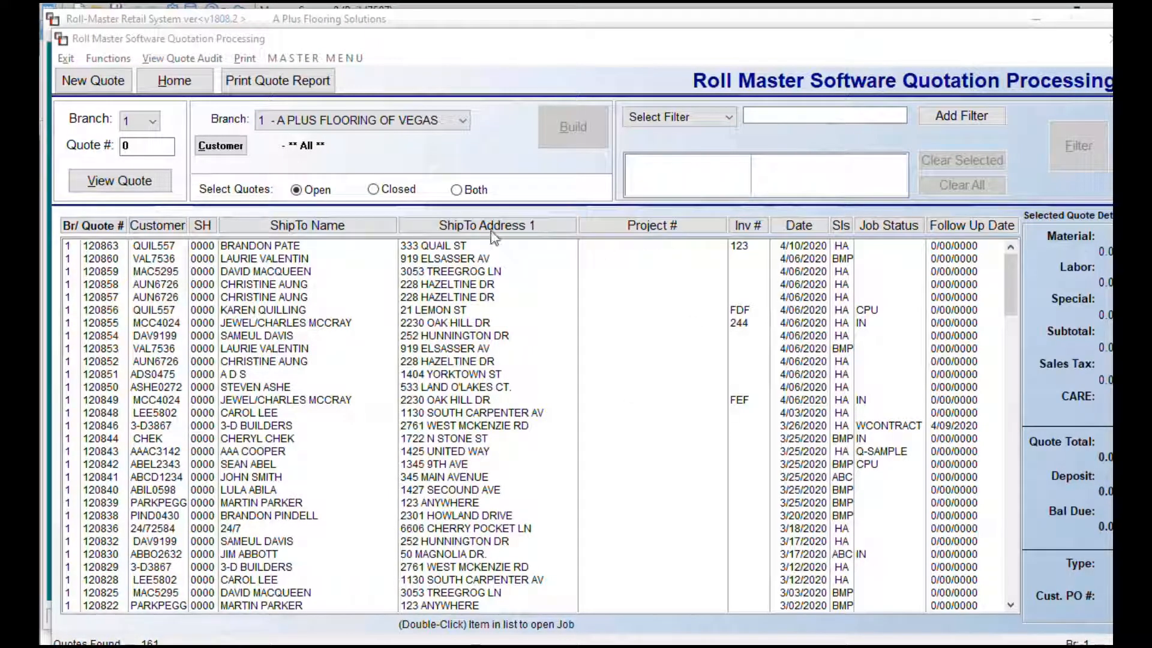
click(98, 81)
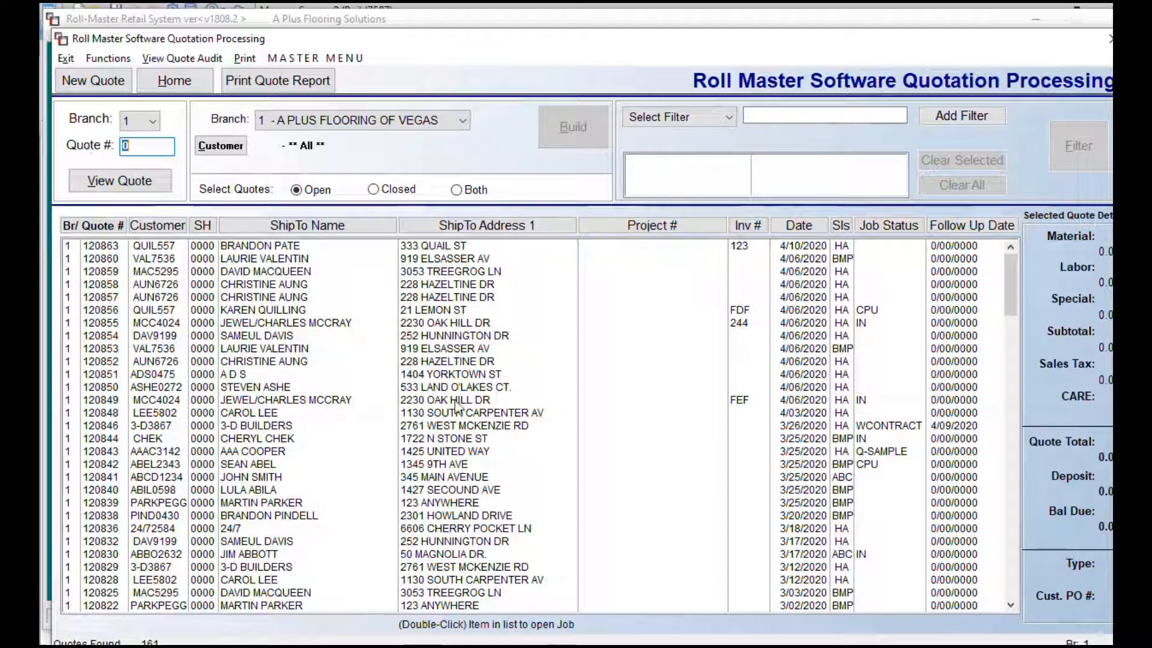
click(92, 82)
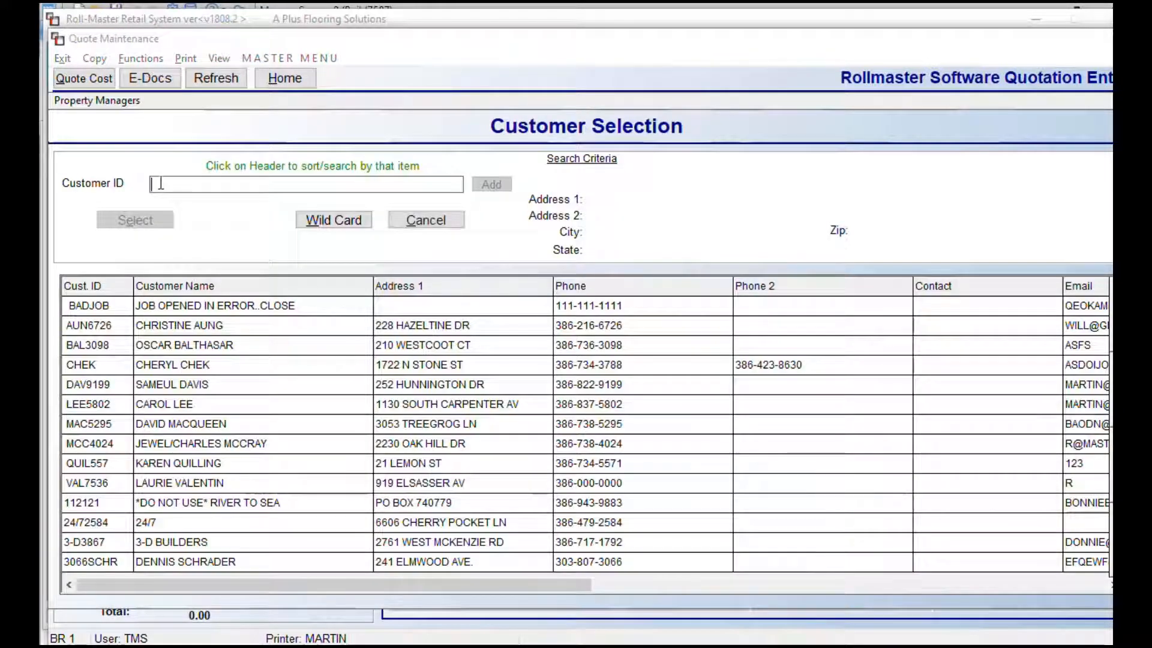
Assign the seventh customer in the selection list to the new quote, acknowledge the sales note, and show the quote's ship-to details
click(165, 429)
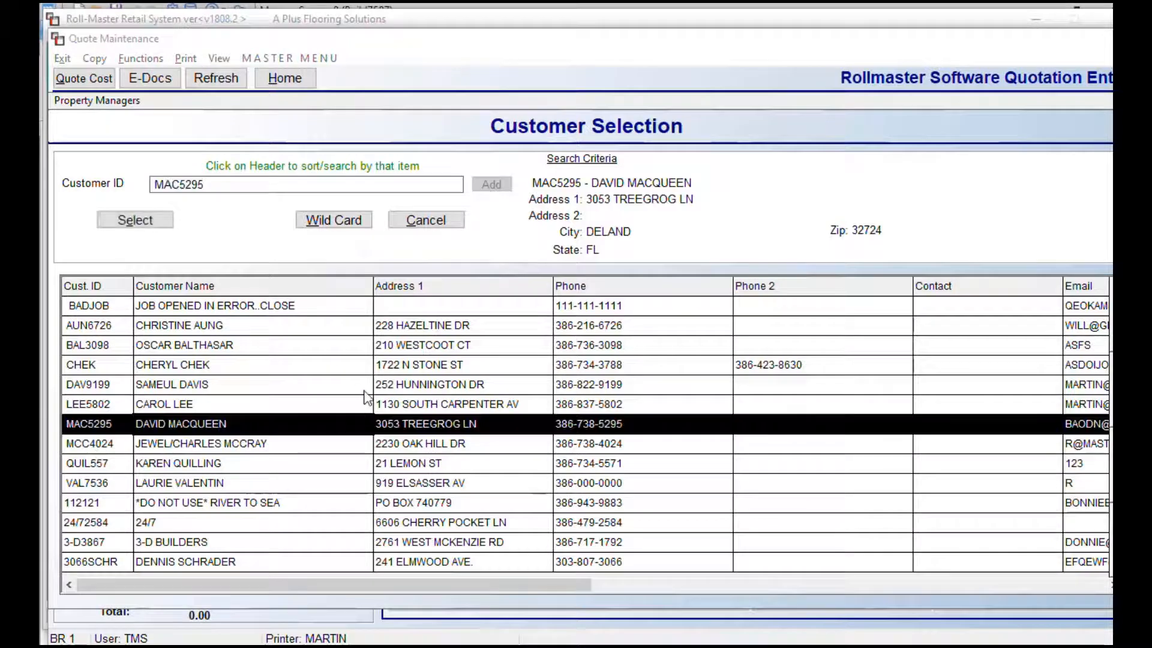
click(157, 226)
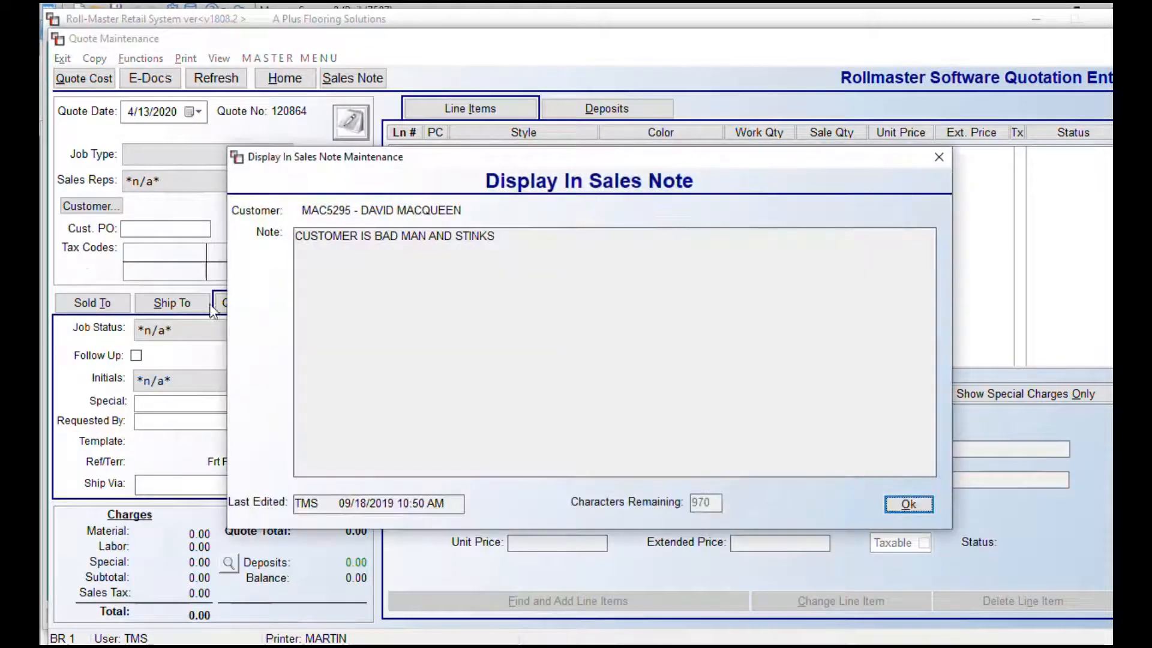
click(908, 504)
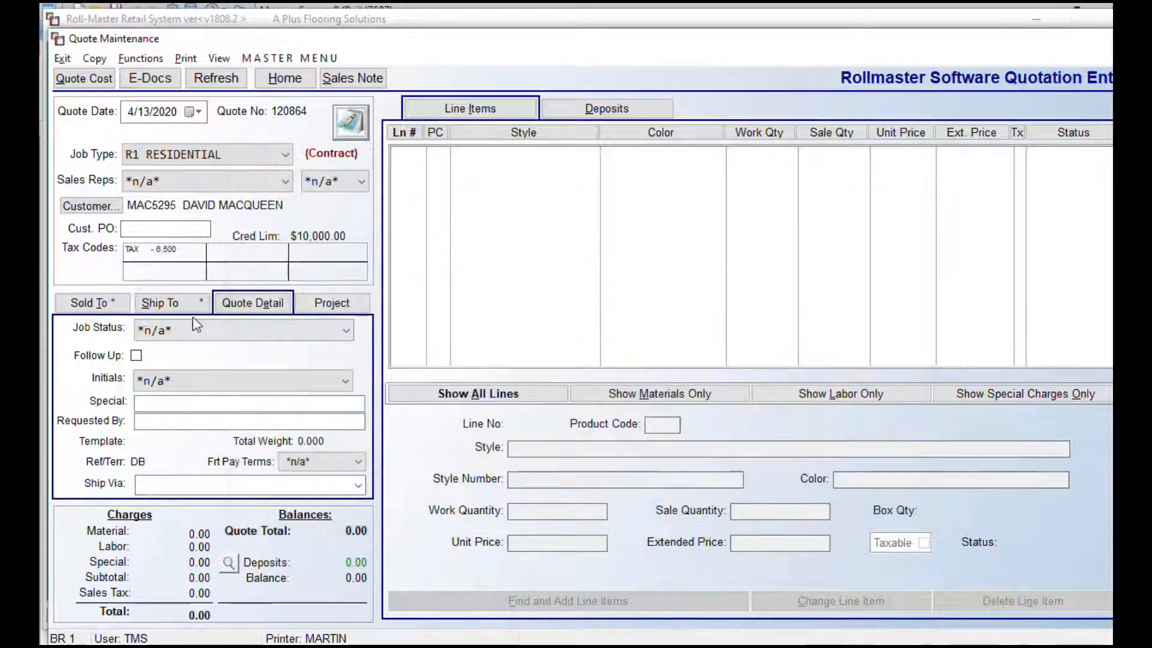
click(179, 312)
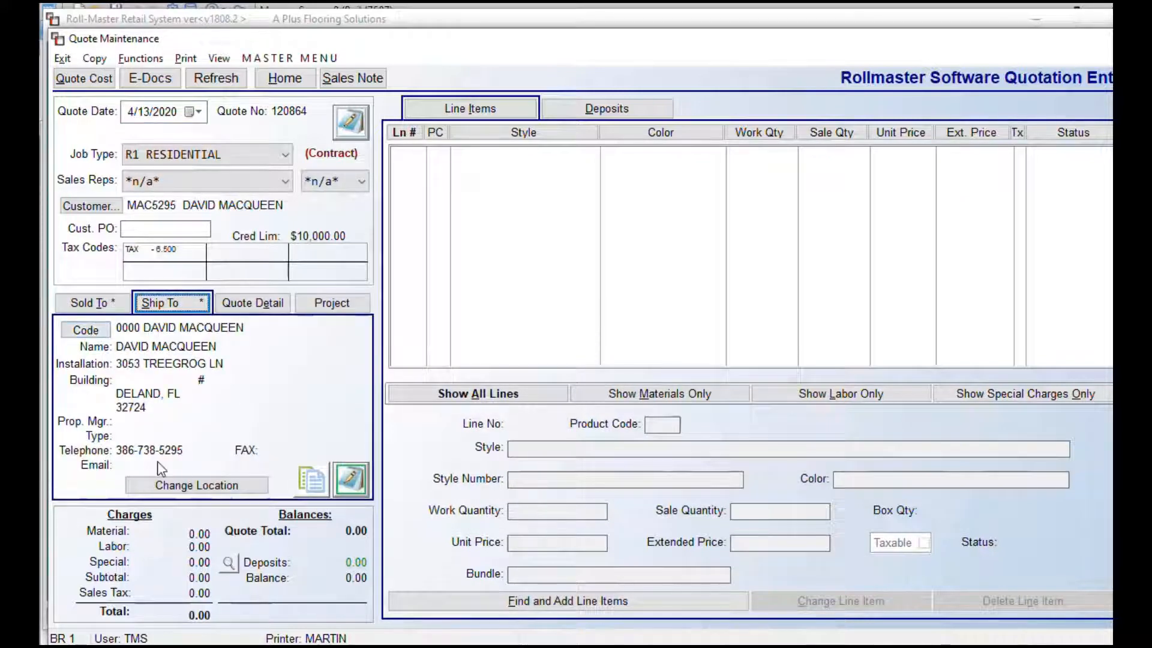
Change the quote's job location name to BOB BUILDER PROP and save the location
click(204, 486)
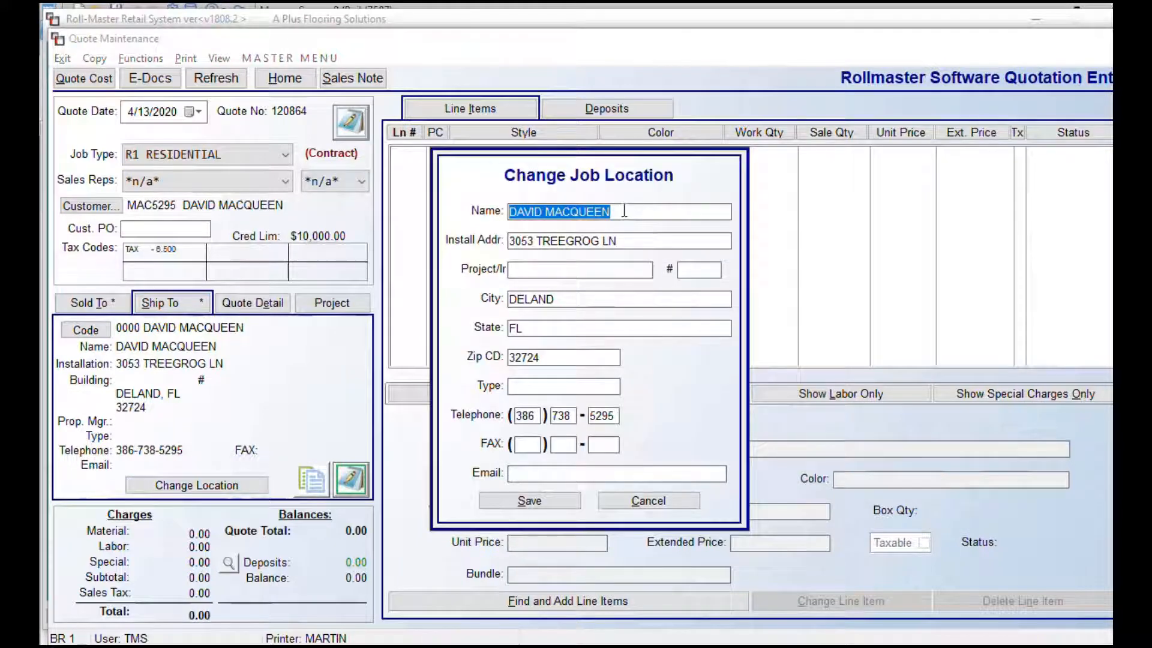
text(BOB BUK)
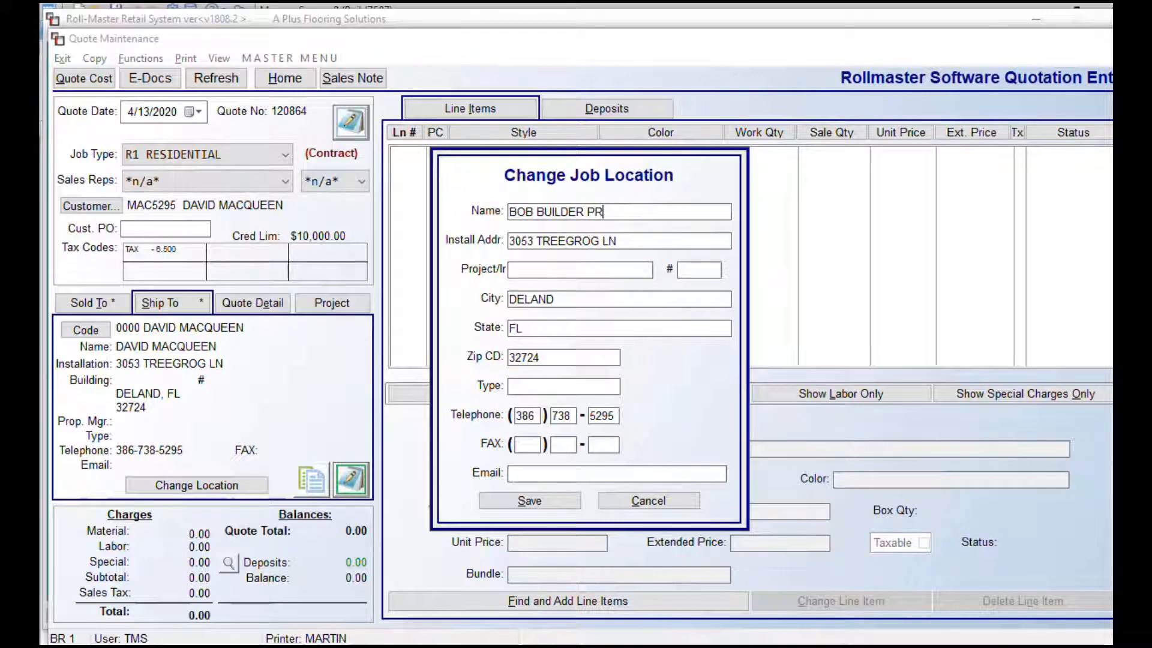
text(ROP)
click(525, 504)
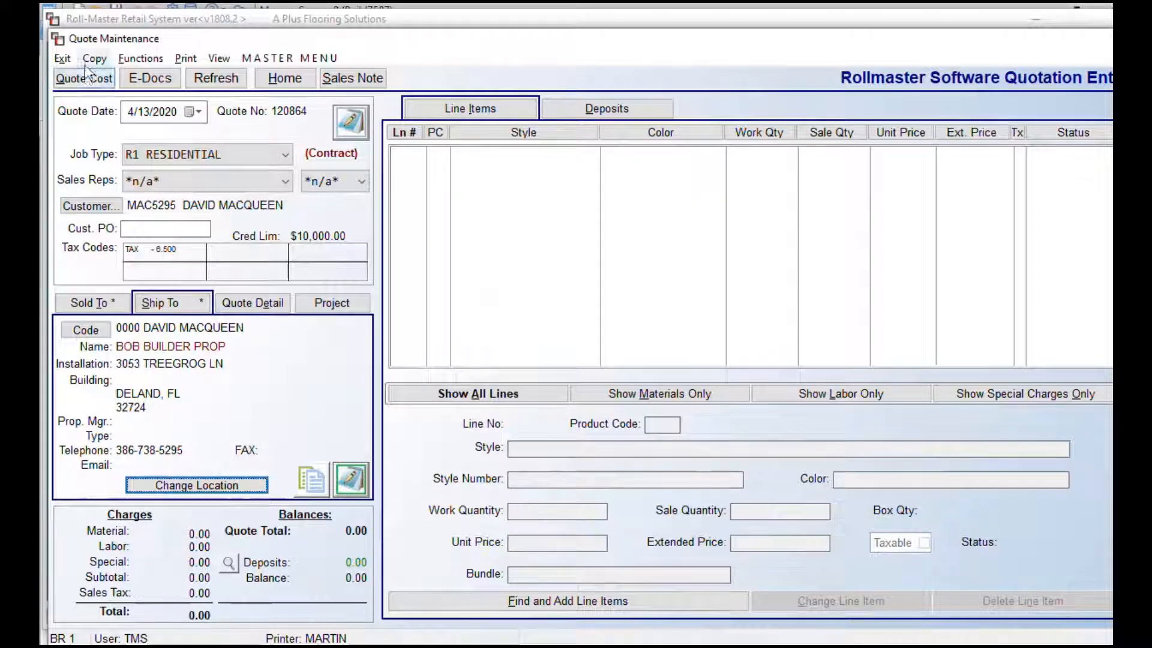
Start a MeasureSquare import for the quote, choose the fifth listed account, and retrieve its list of projects
click(146, 57)
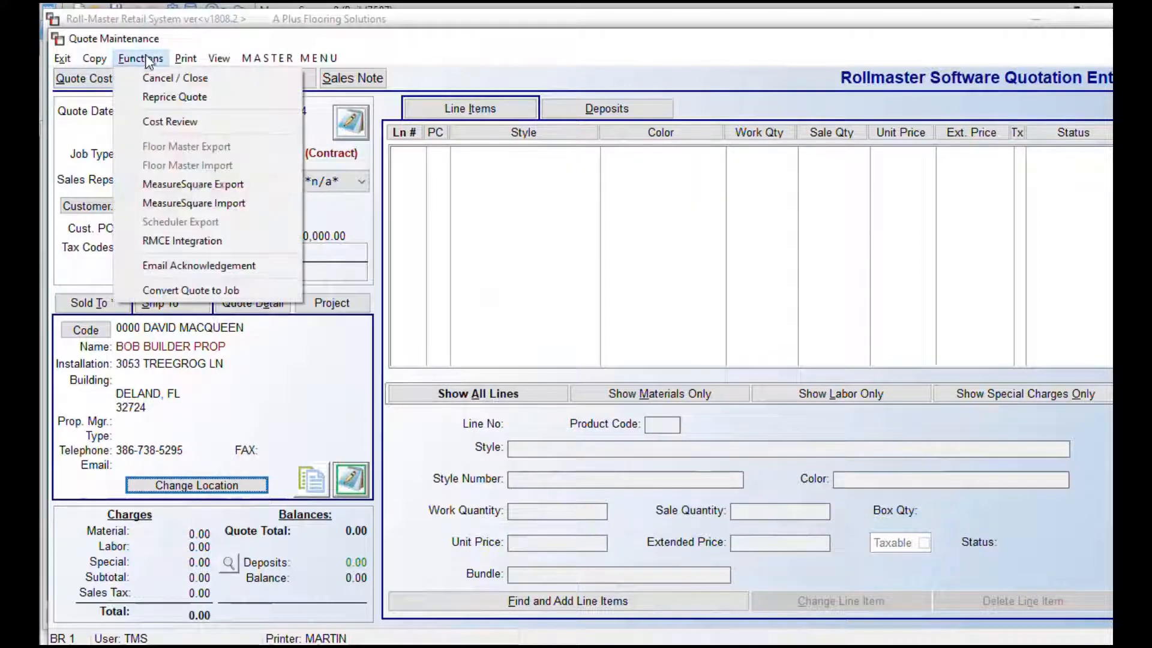
click(204, 204)
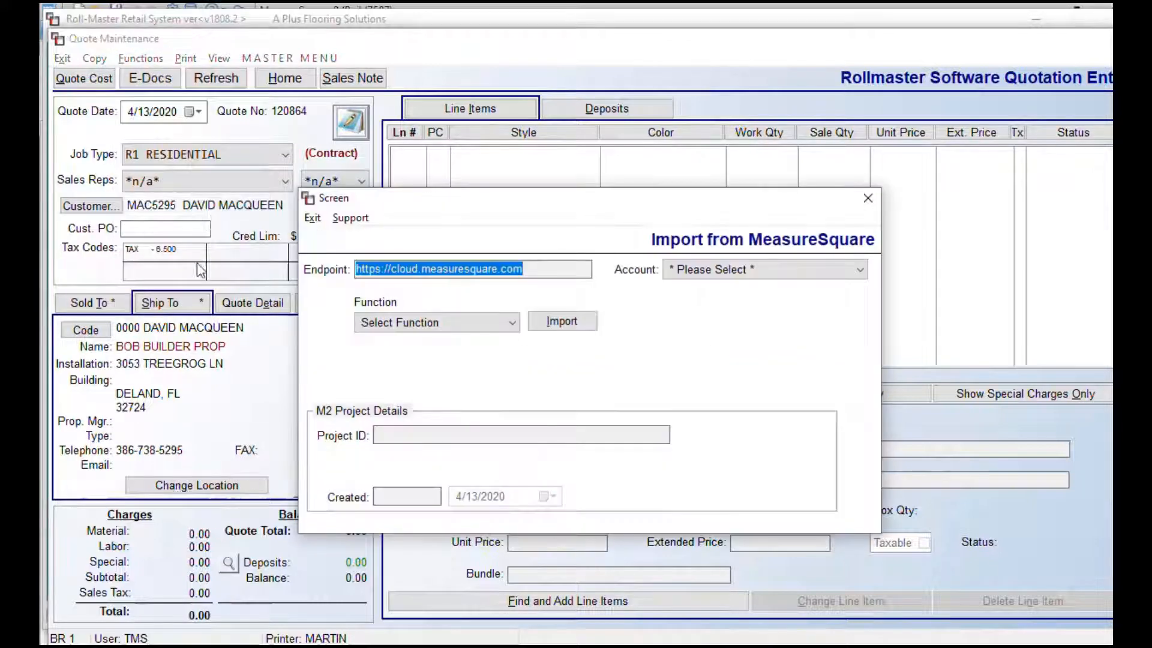
click(678, 269)
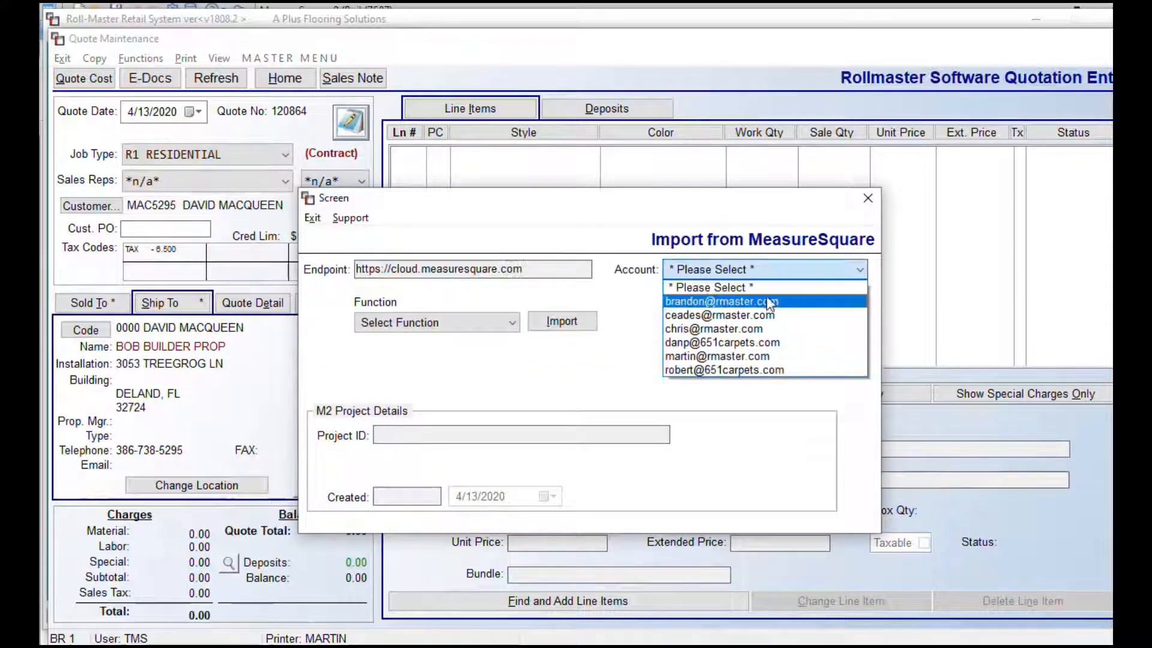
click(710, 357)
click(507, 323)
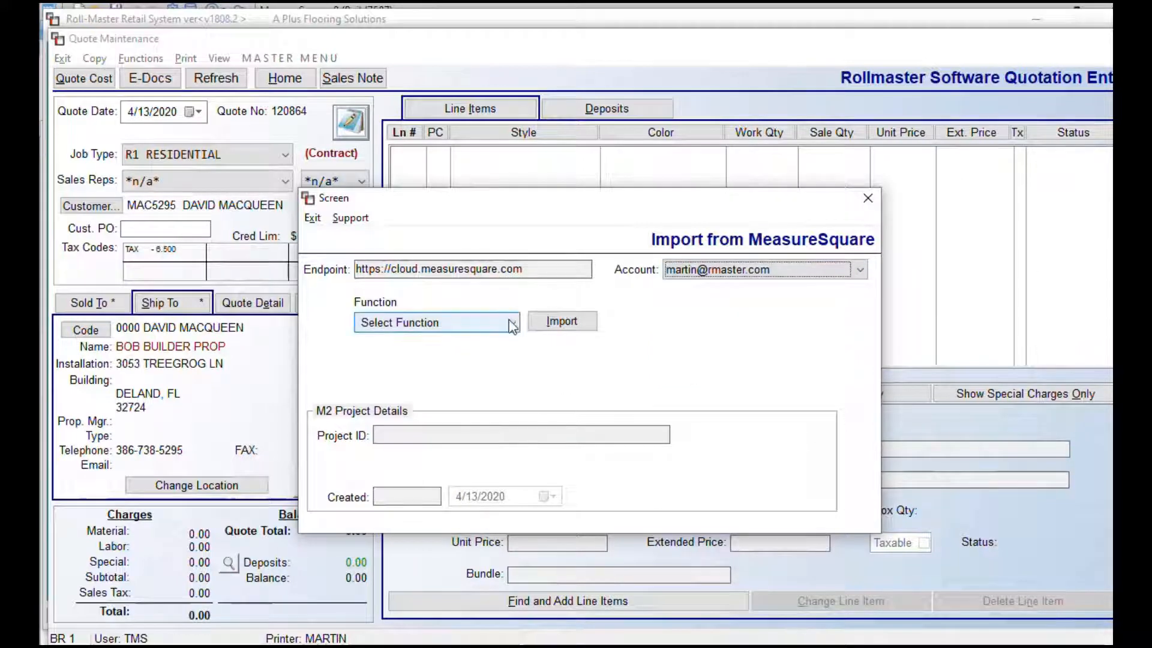
click(394, 354)
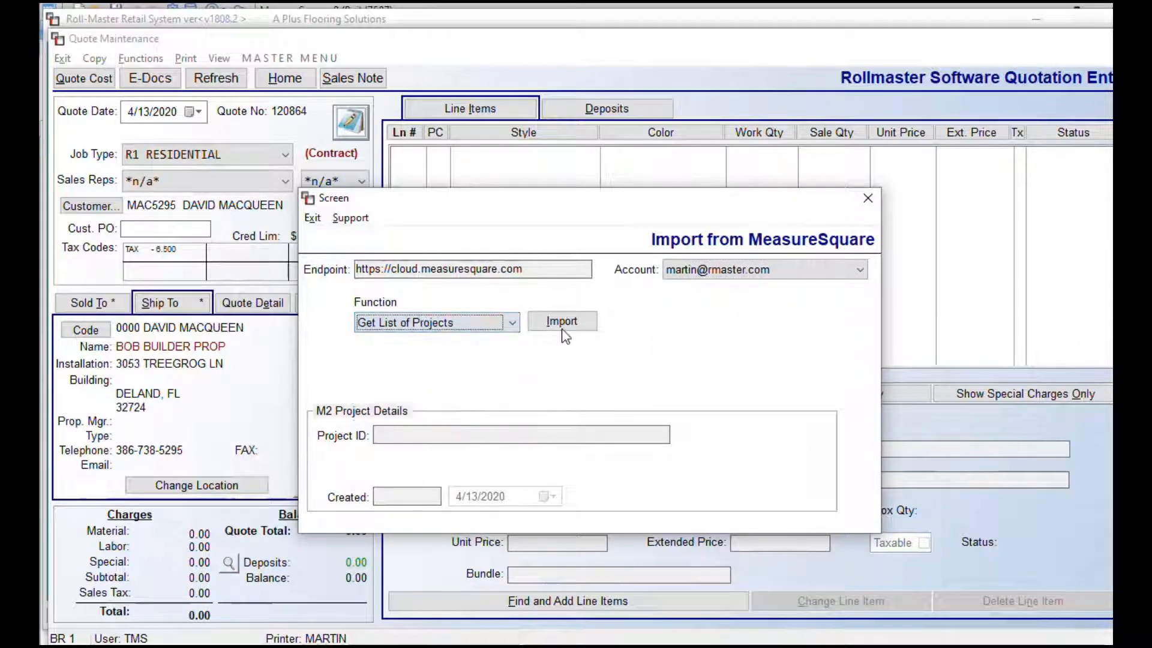
click(562, 321)
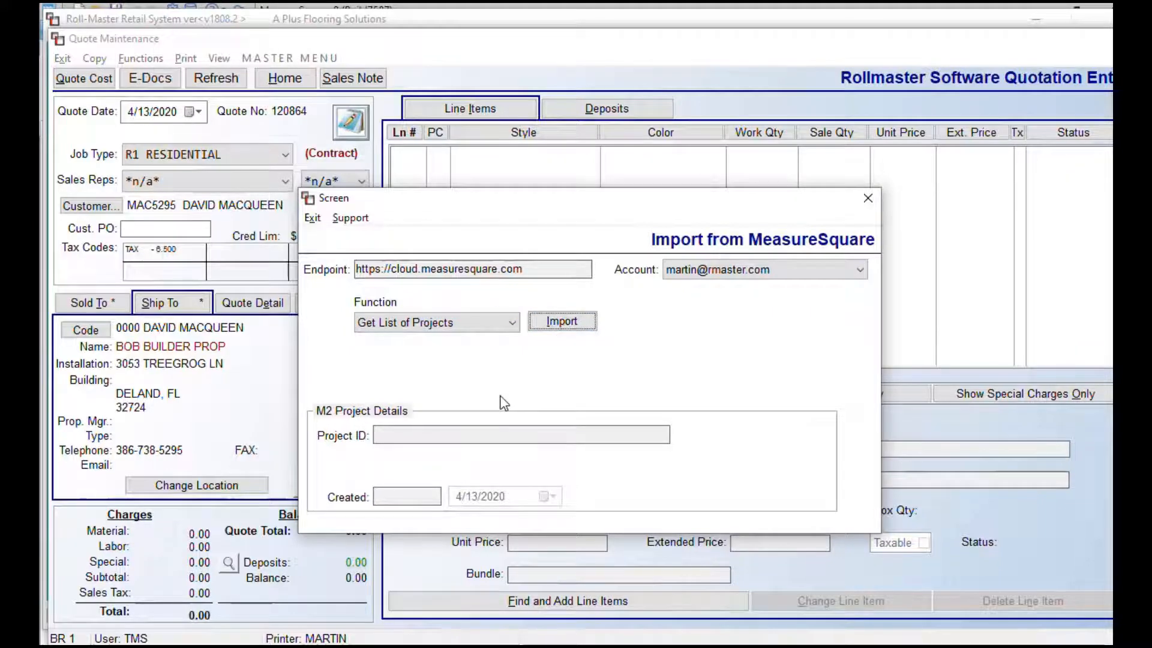
Copy the Multi family project's ID for import and close the project list
click(346, 318)
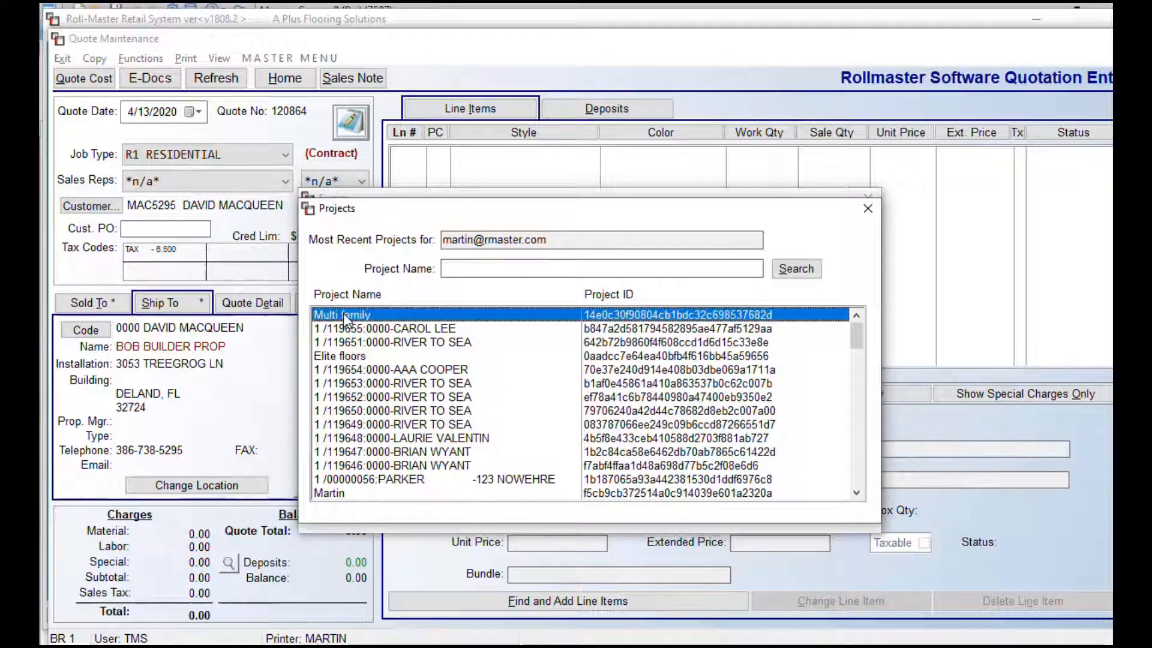
right_click(639, 317)
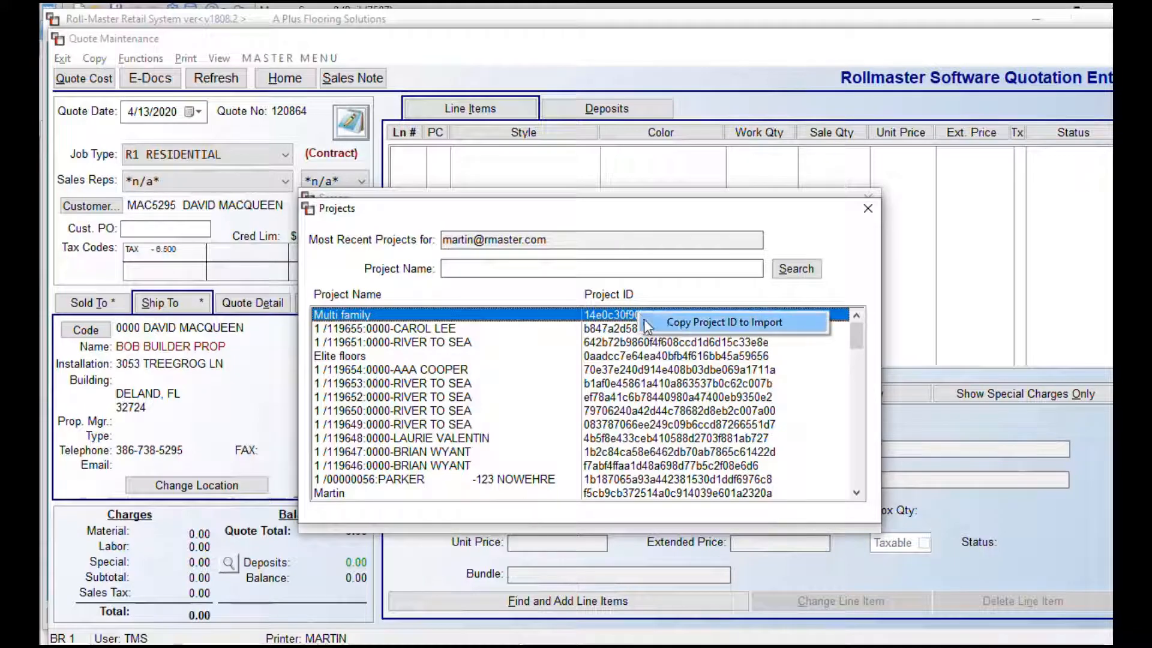
click(669, 323)
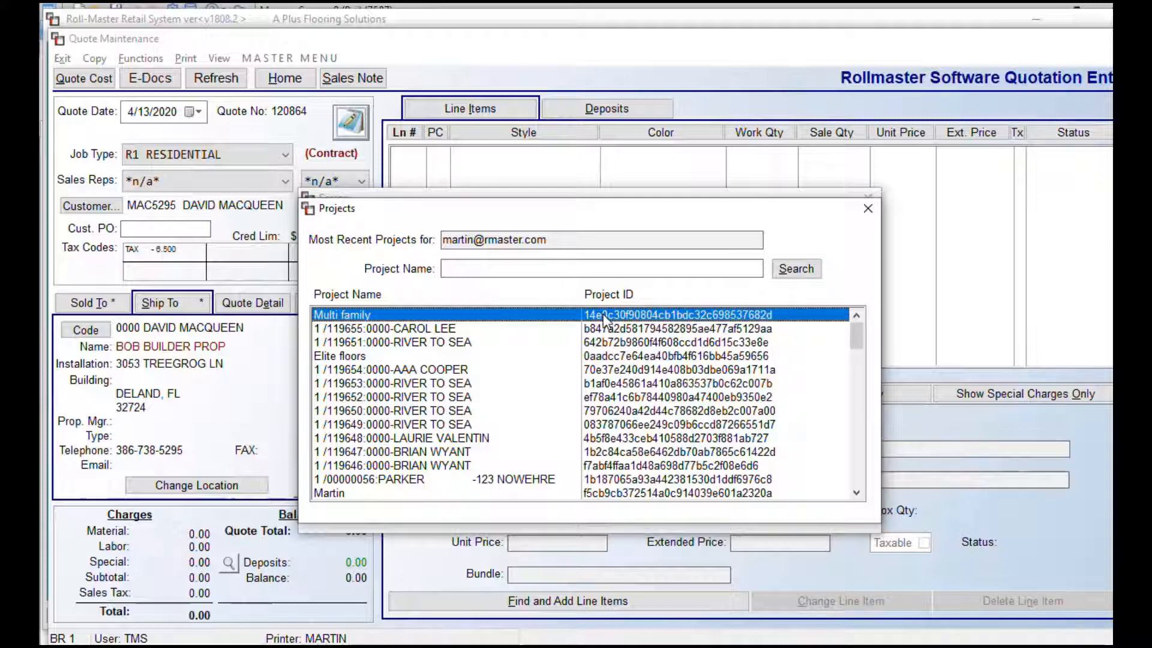
click(868, 208)
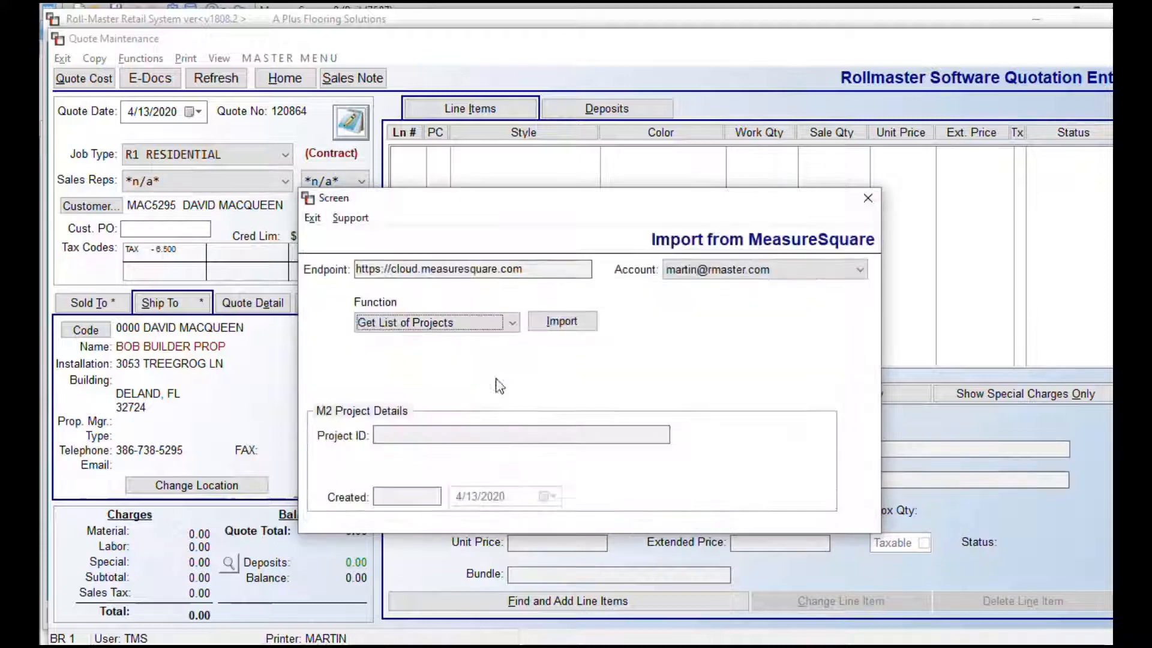
Retrieve the project info using the copied project ID and limit it to the John Wayne 3 BR layer
click(447, 325)
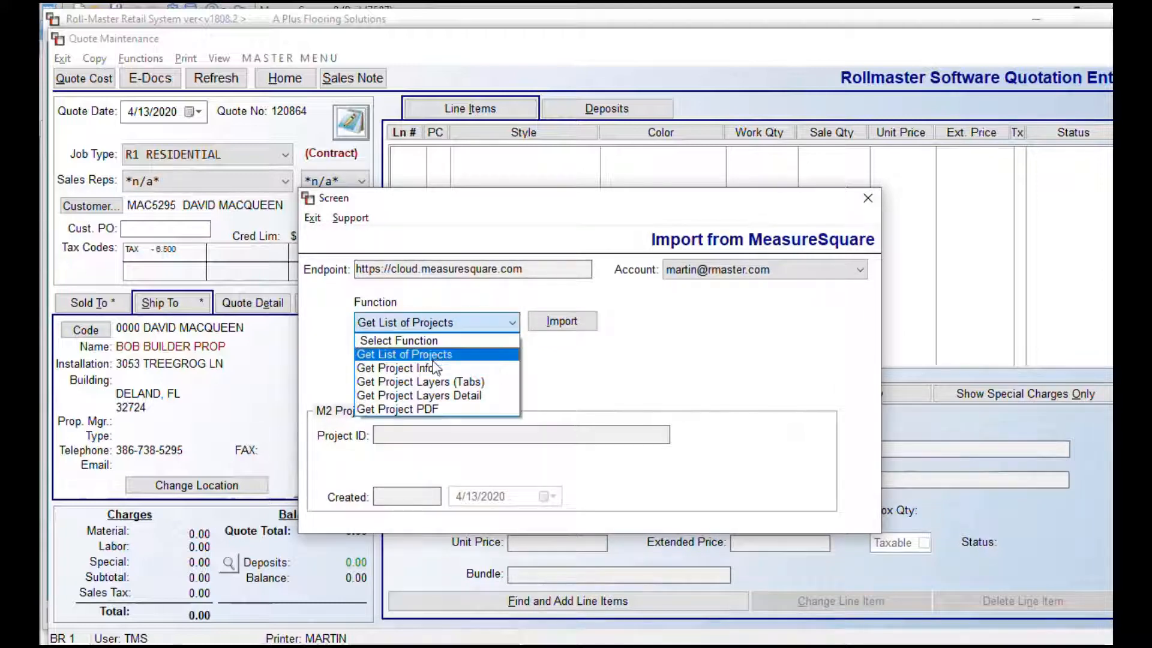
click(431, 368)
click(556, 324)
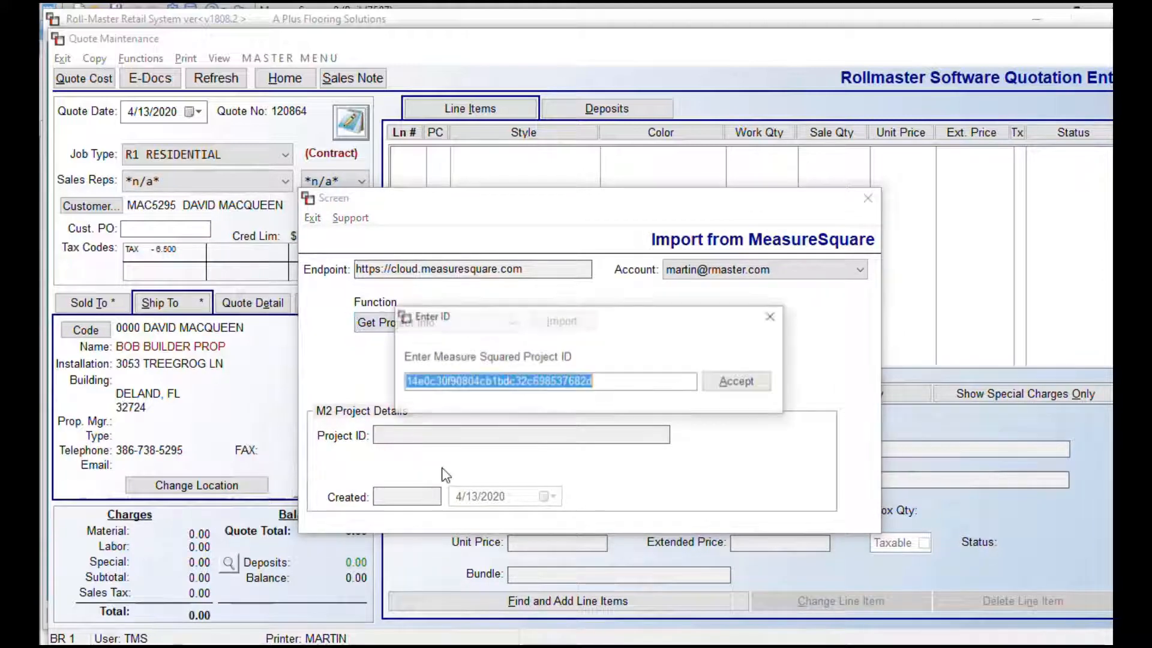
click(718, 387)
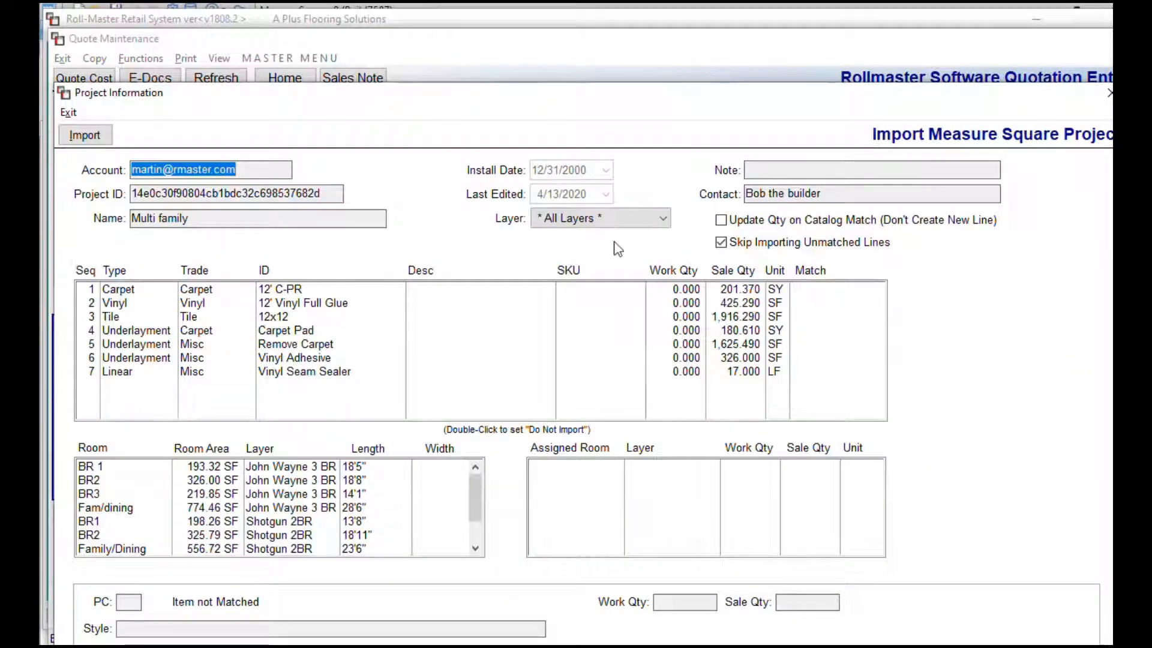
click(662, 219)
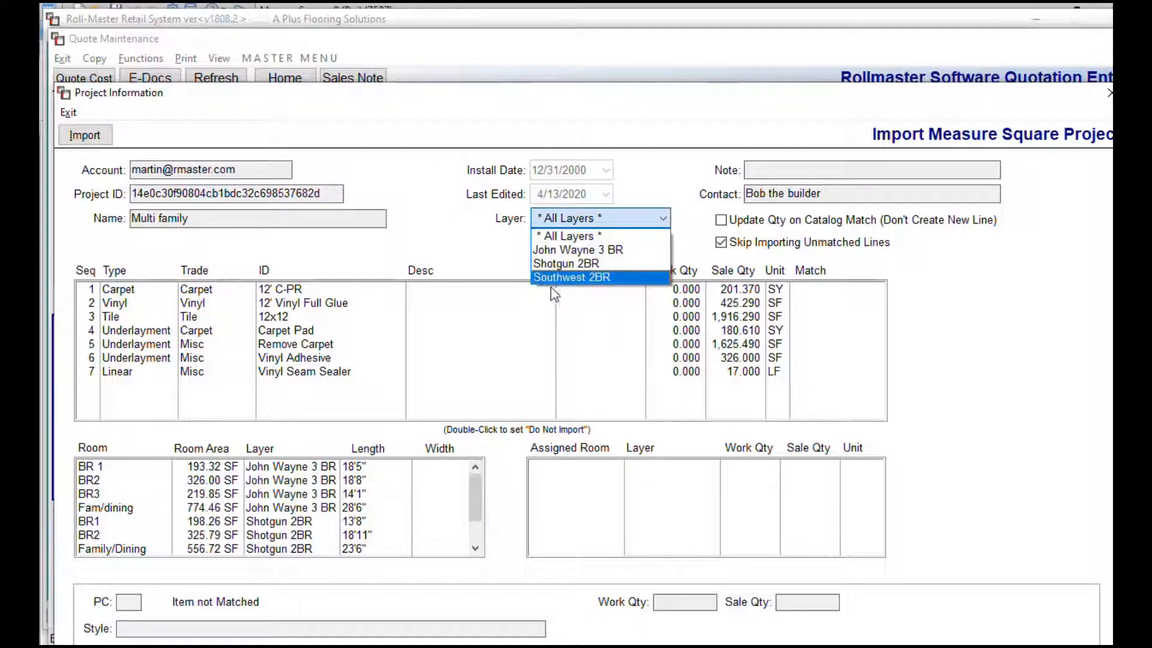
click(577, 250)
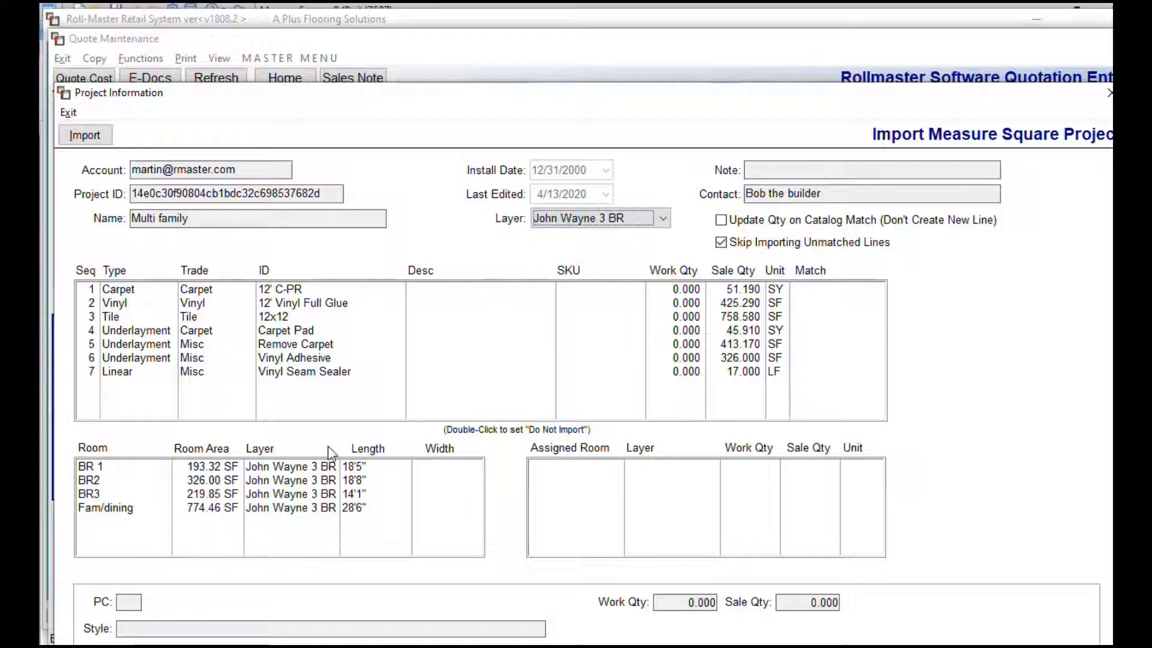
Match the 12' C-PR carpet line to the BESTSELLER catalog item in GREEN, searching CARPET styles that begin with BEST
click(286, 299)
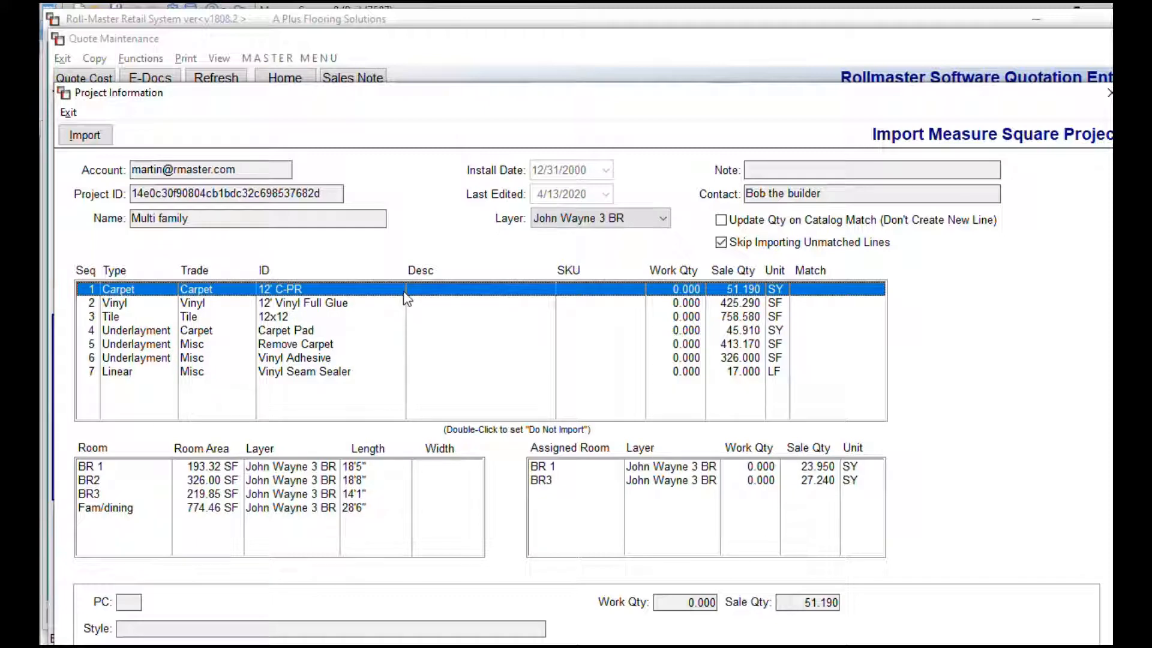
right_click(749, 300)
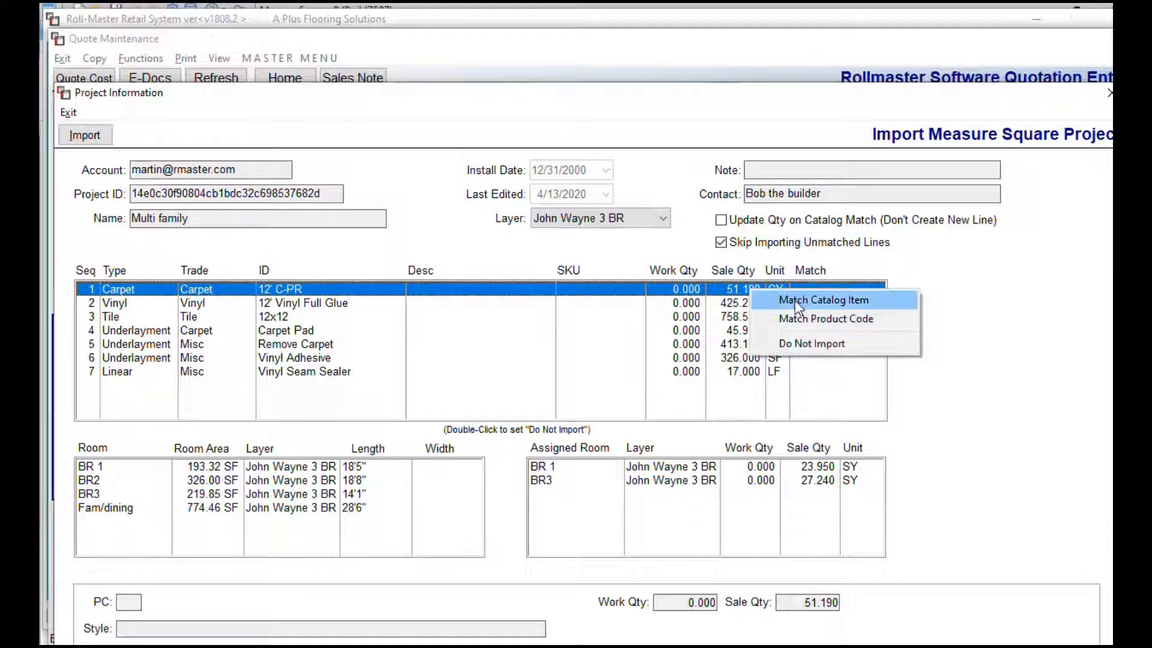
click(796, 301)
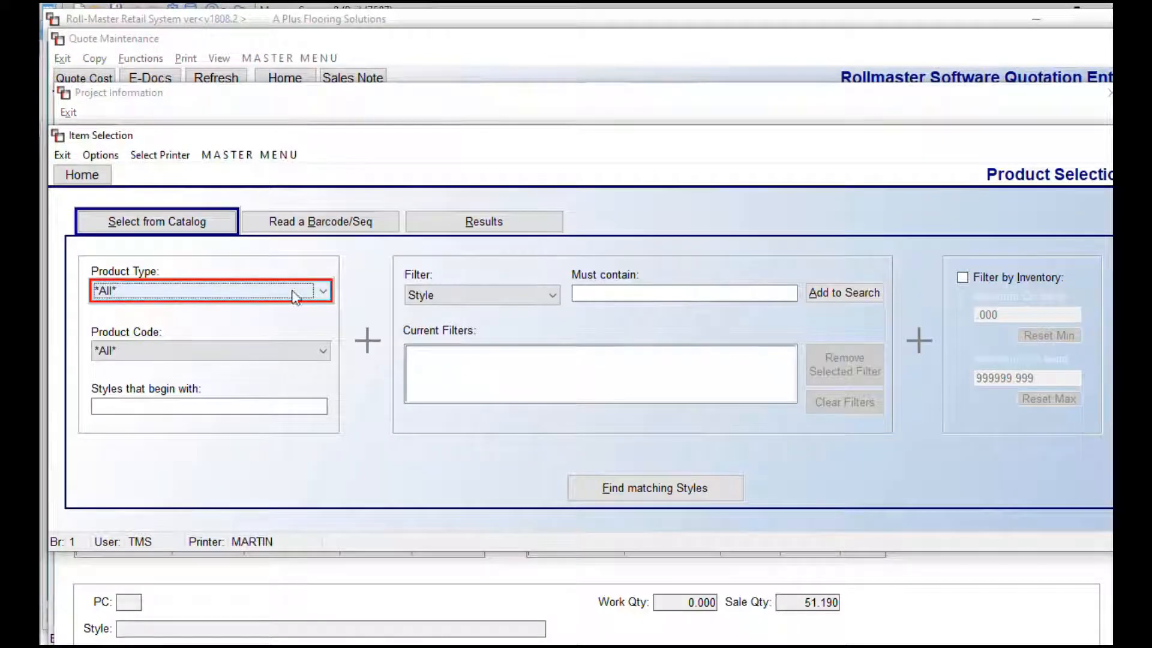
key(c)
key(Tab)
key(Tab)
text(BE)
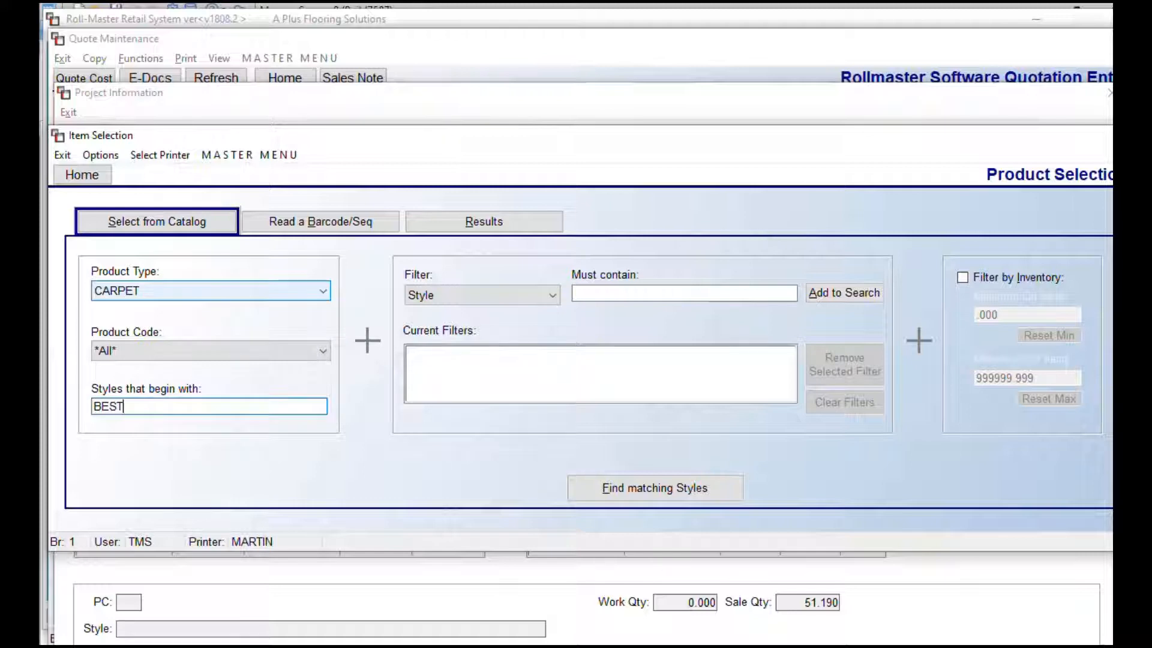
text(ST)
key(Return)
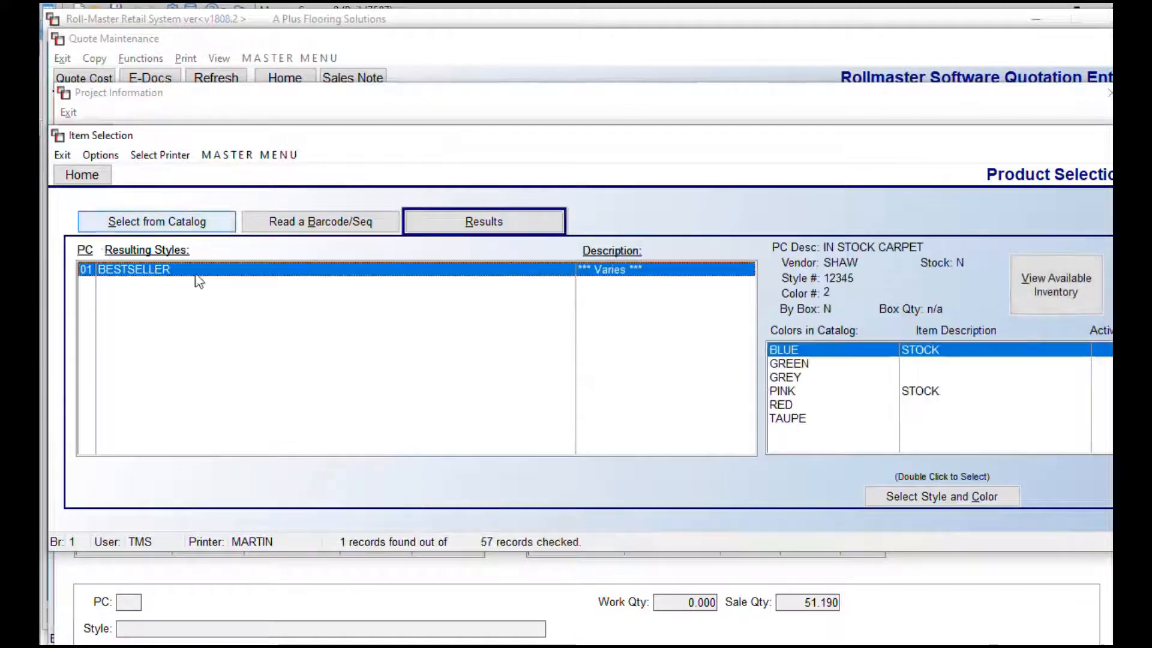
click(781, 364)
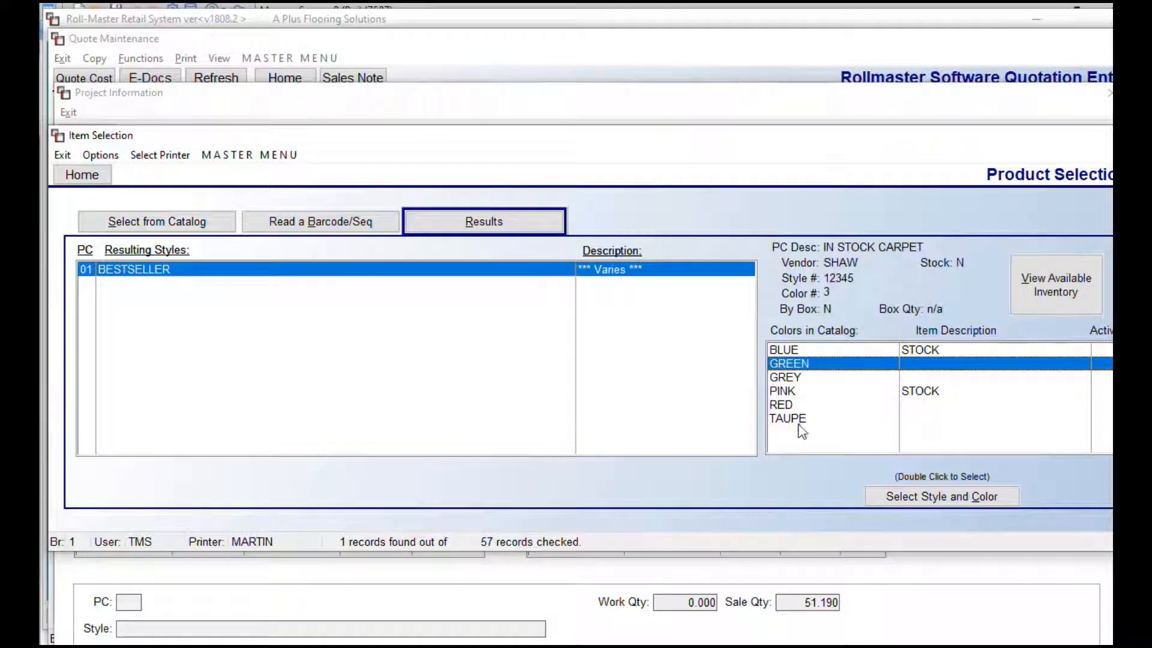
click(936, 496)
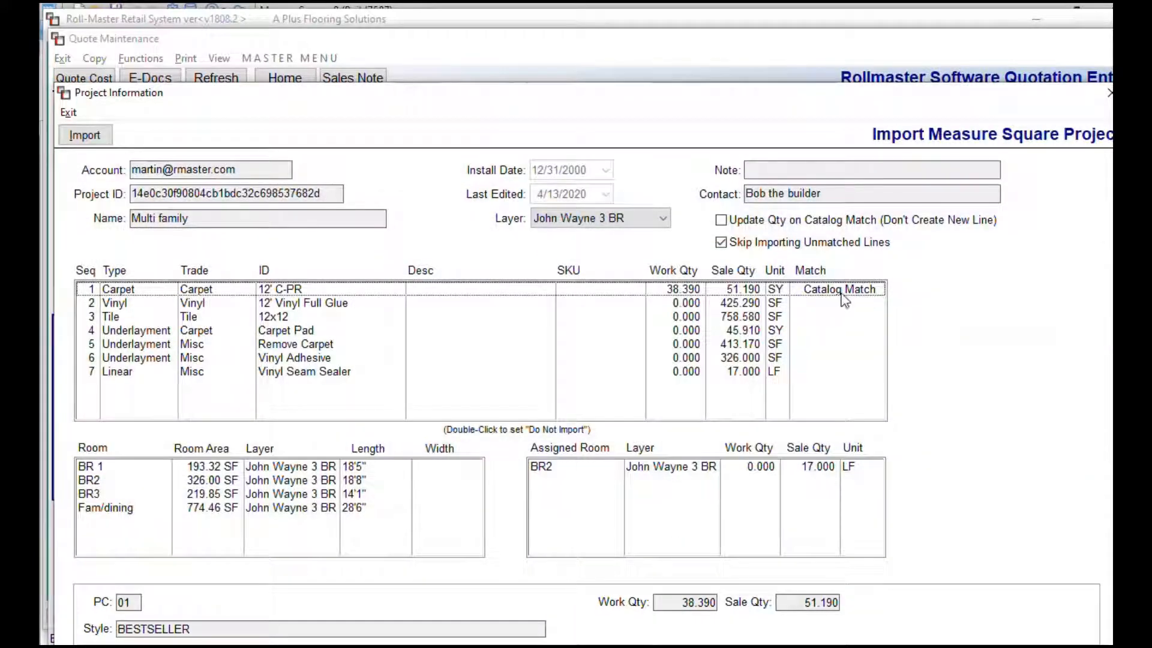
Match the 12' Vinyl Full Glue line to the VINYL catalog style AIRSTEP CLOUD NINE in color 46601
click(727, 305)
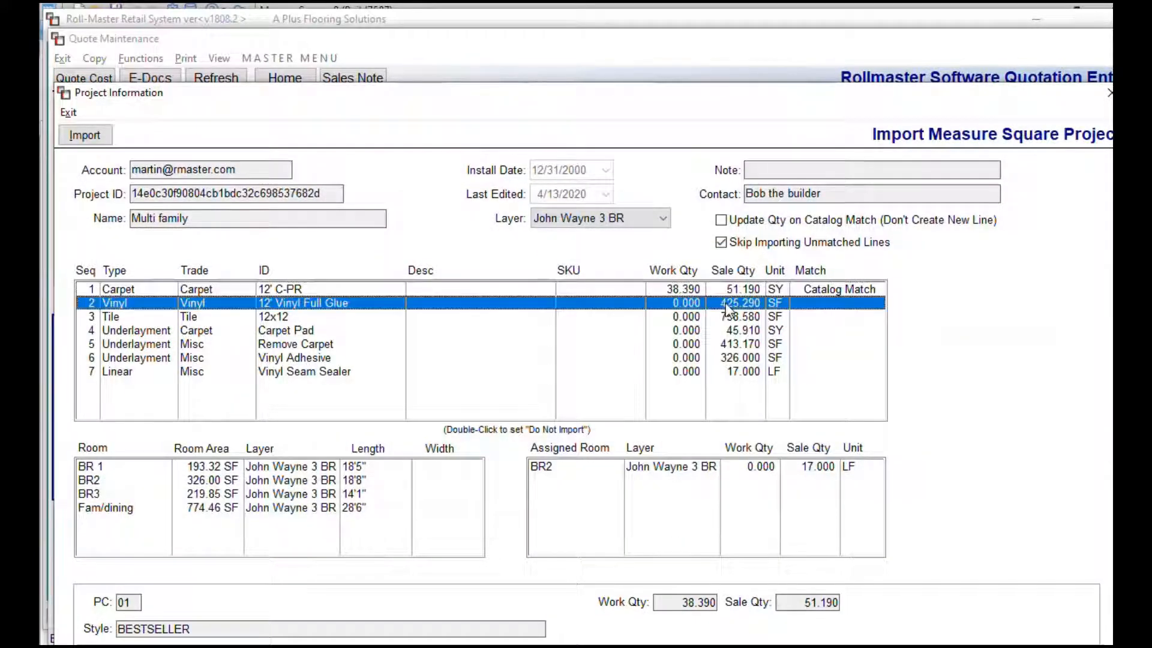
right_click(731, 307)
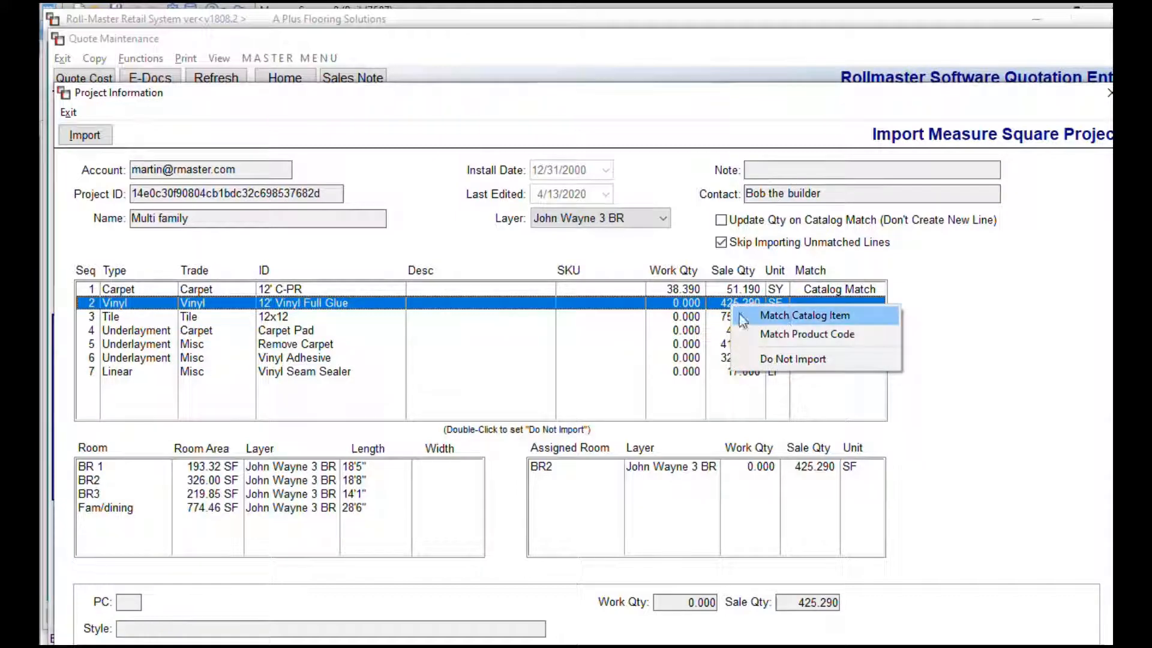
click(792, 312)
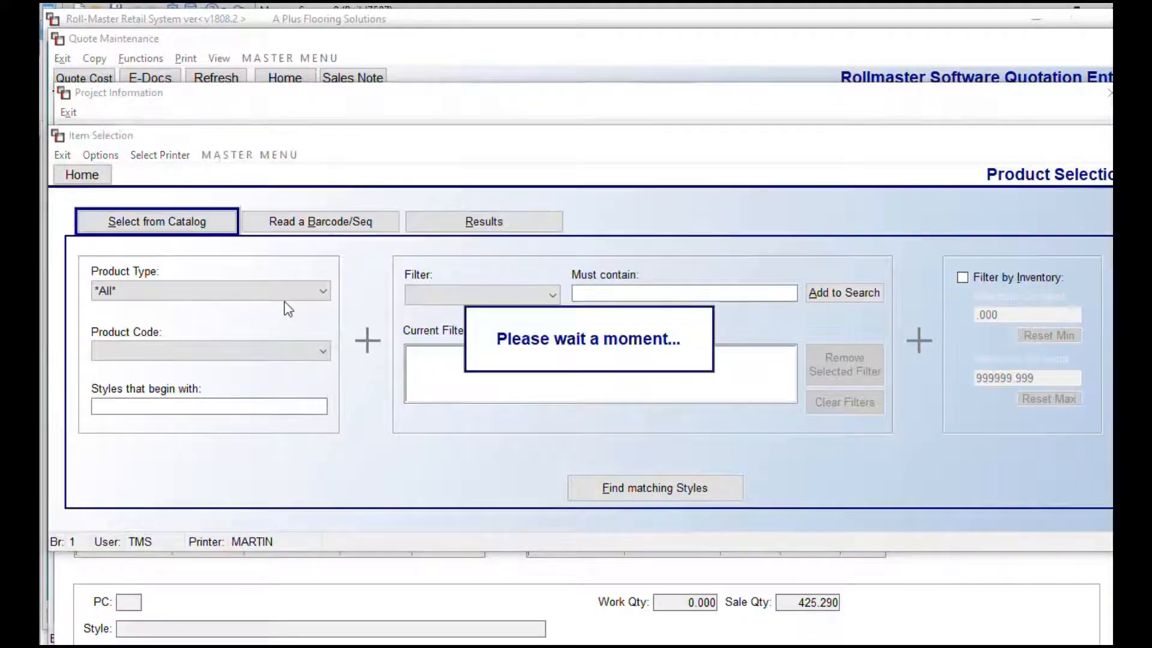
click(281, 295)
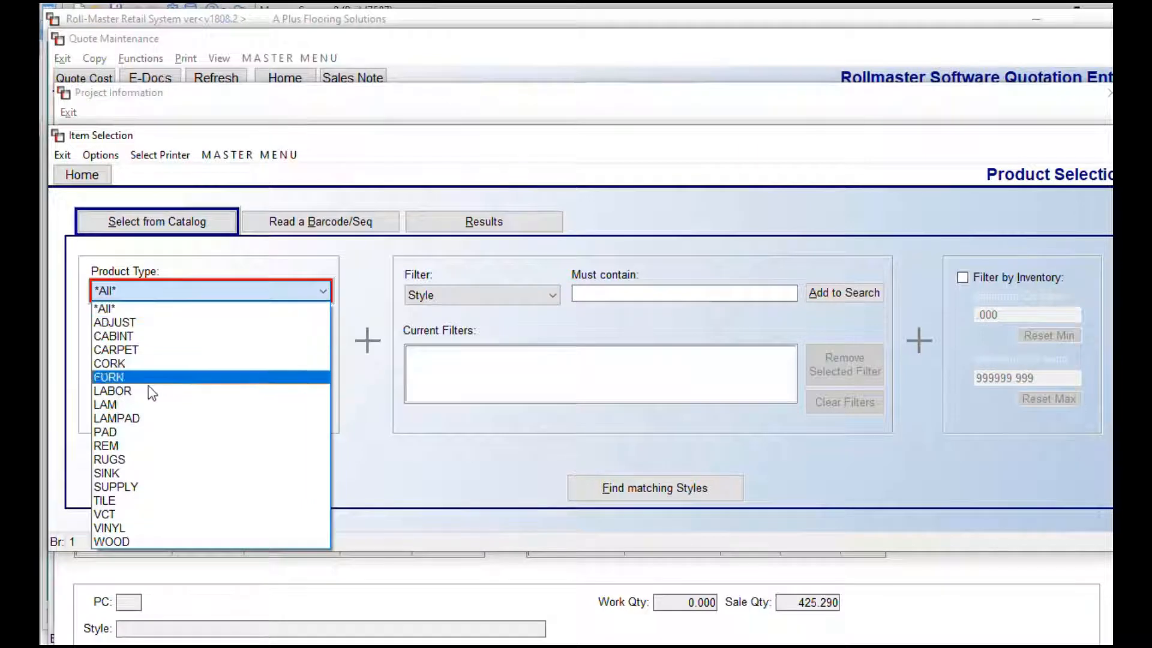
click(125, 529)
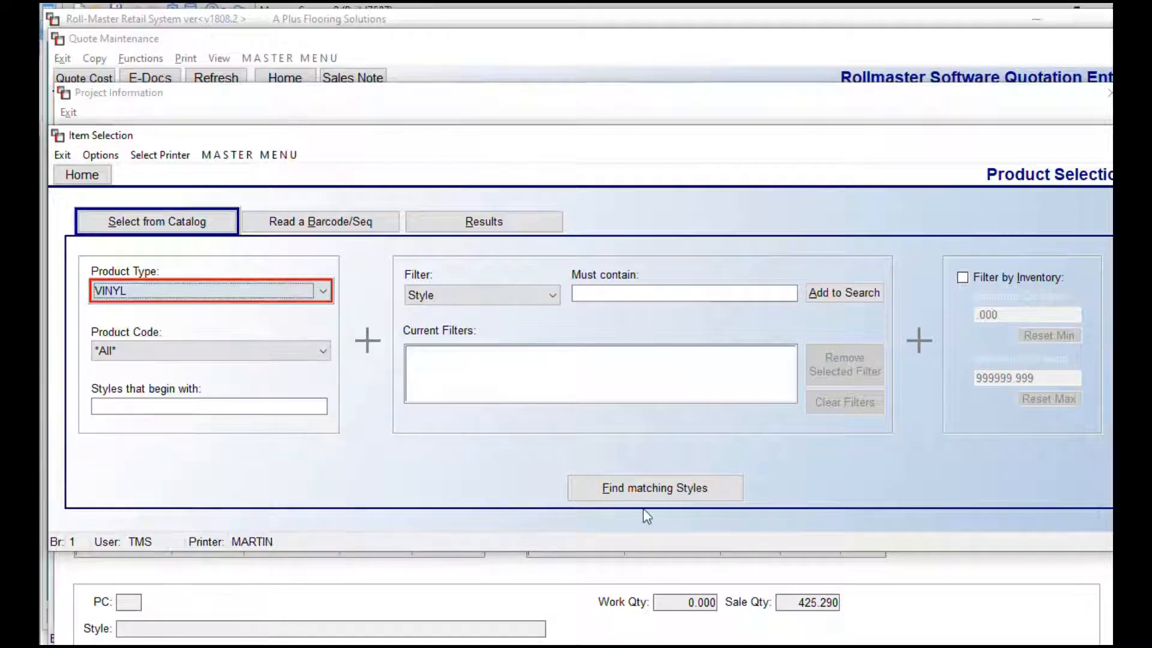
click(657, 487)
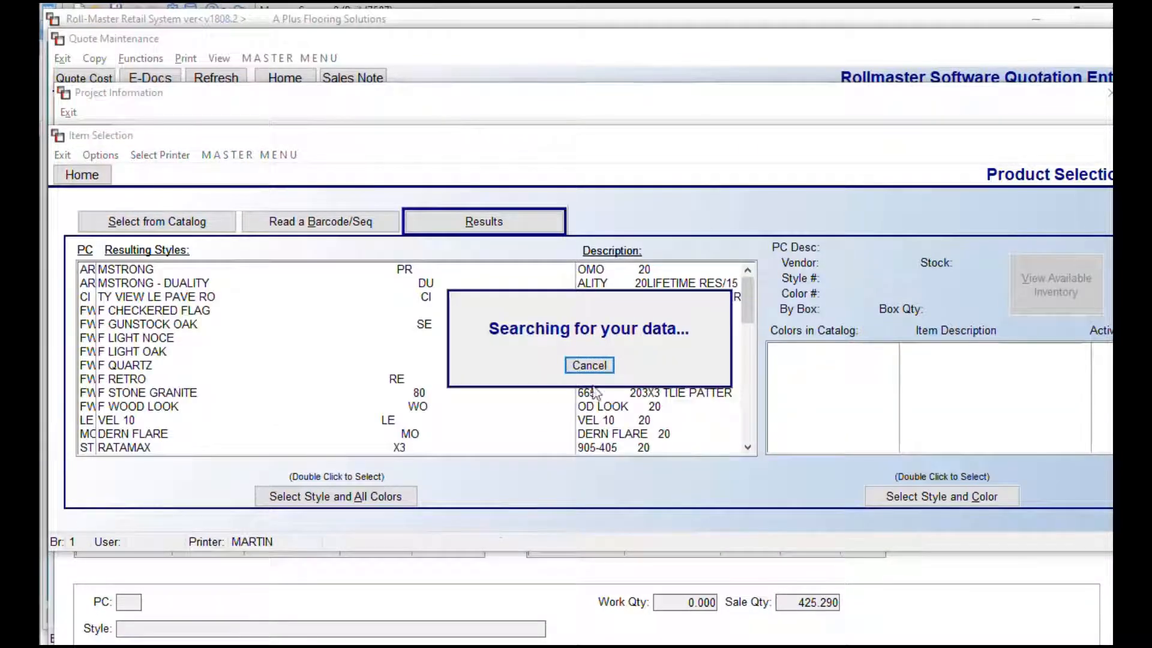
scroll(136, 405, down, 2)
scroll(137, 405, down, 1)
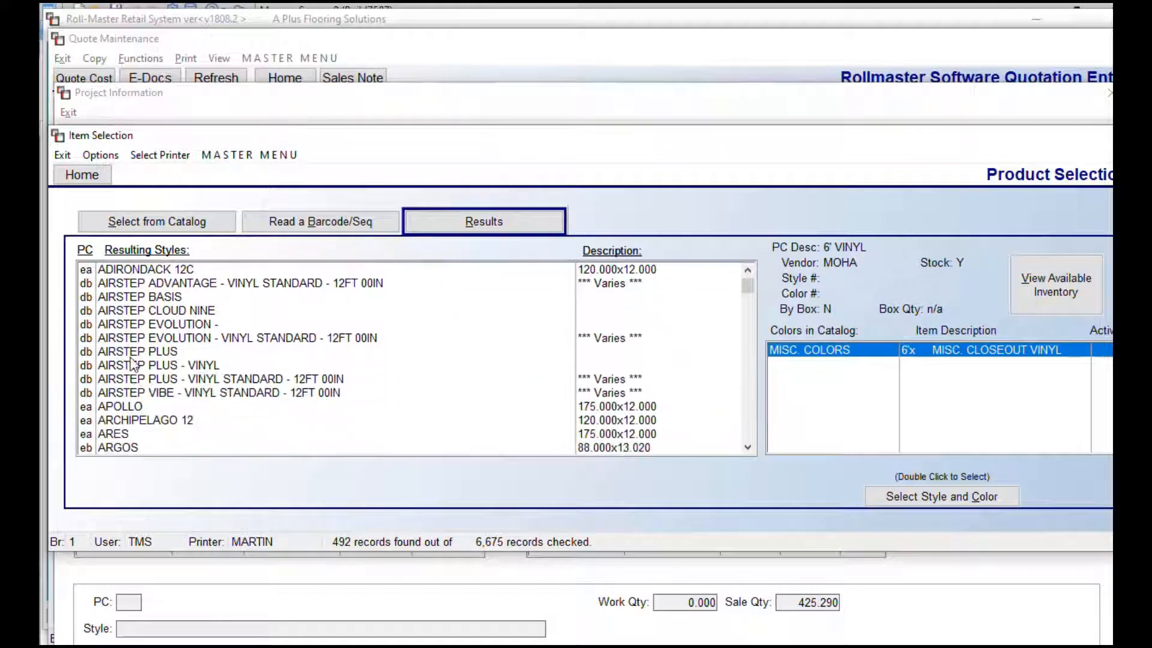
click(138, 311)
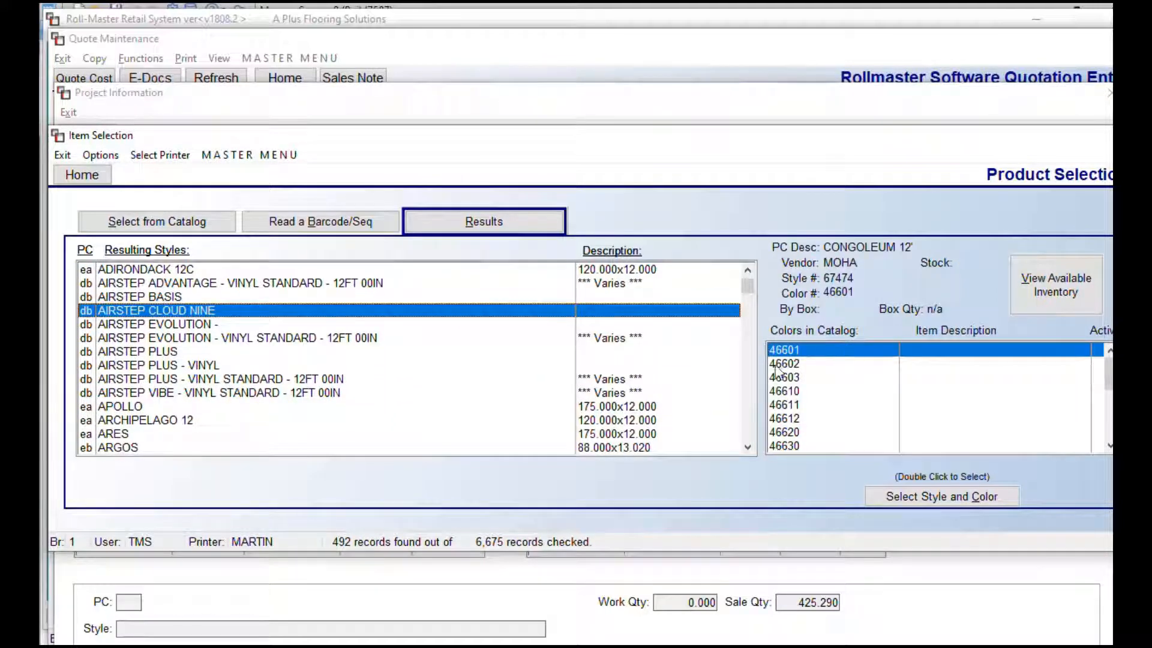
click(947, 496)
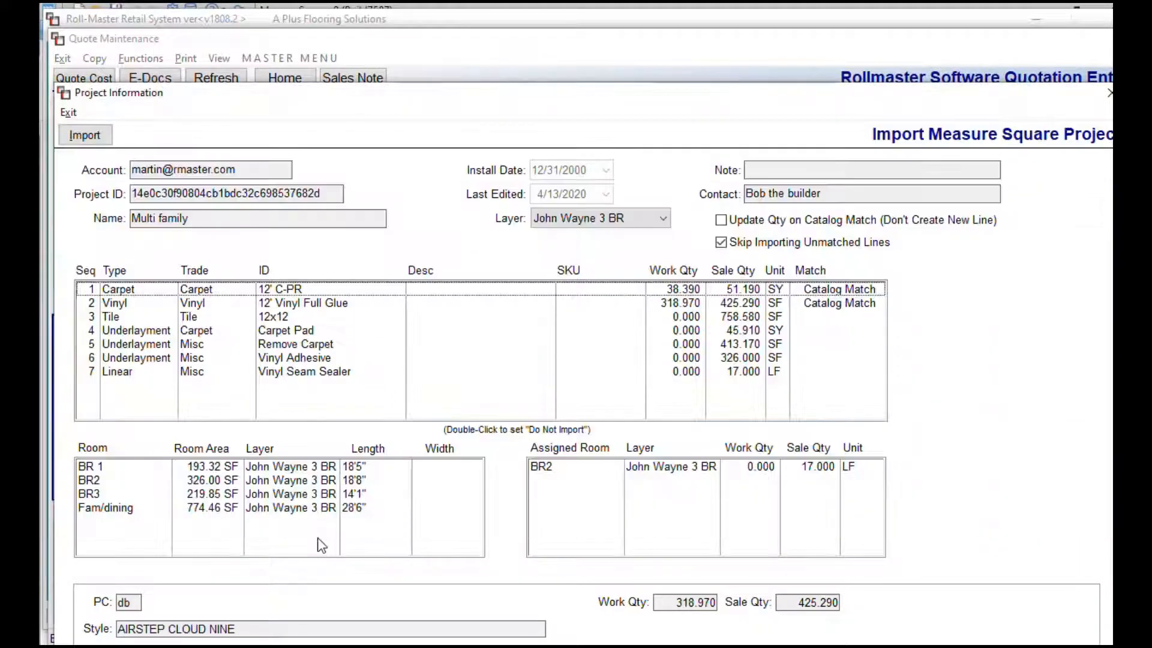
Match the 12x12 tile line to the TILE catalog style ALCARLA 18x18 in color NOCE
click(292, 320)
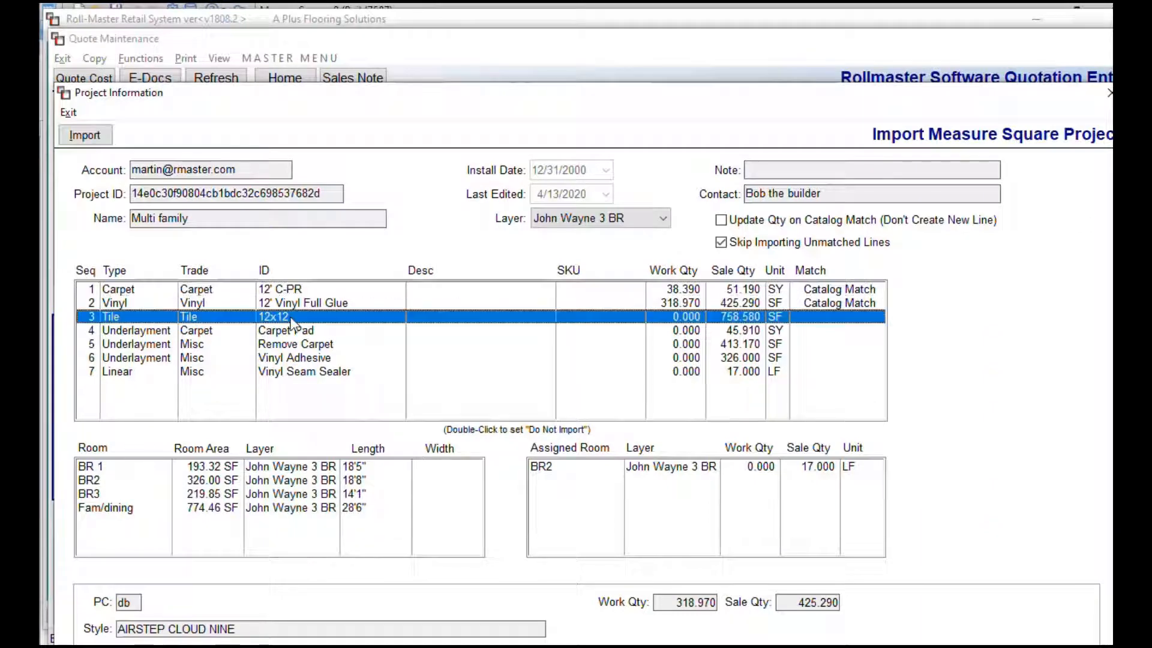
right_click(292, 320)
click(348, 330)
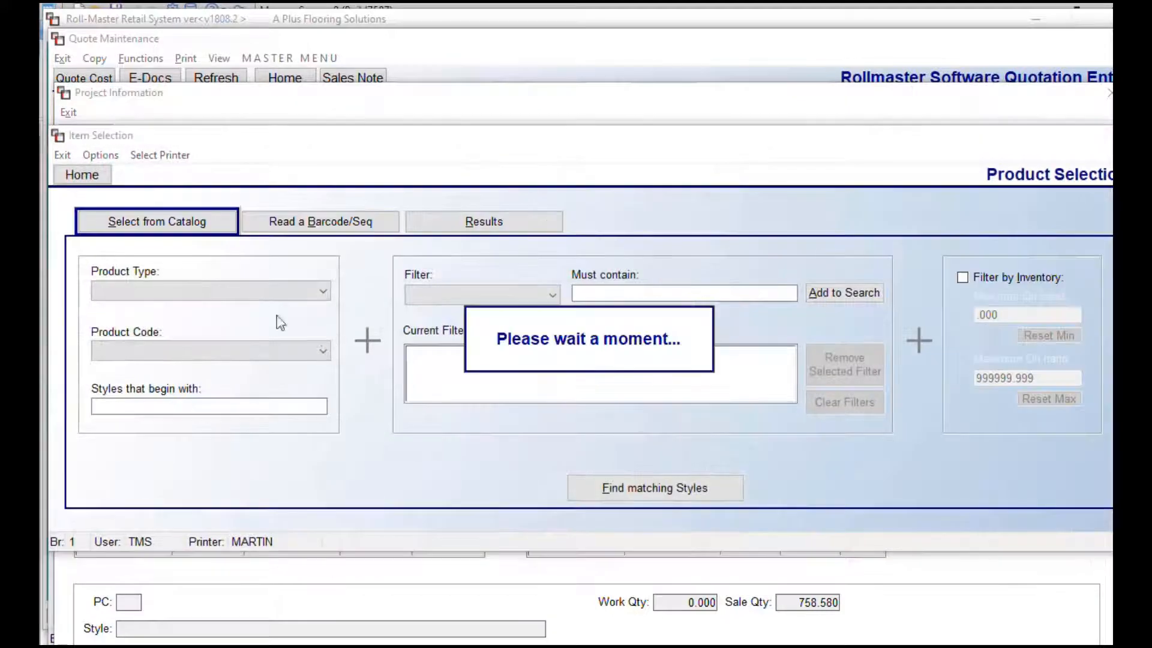
click(323, 291)
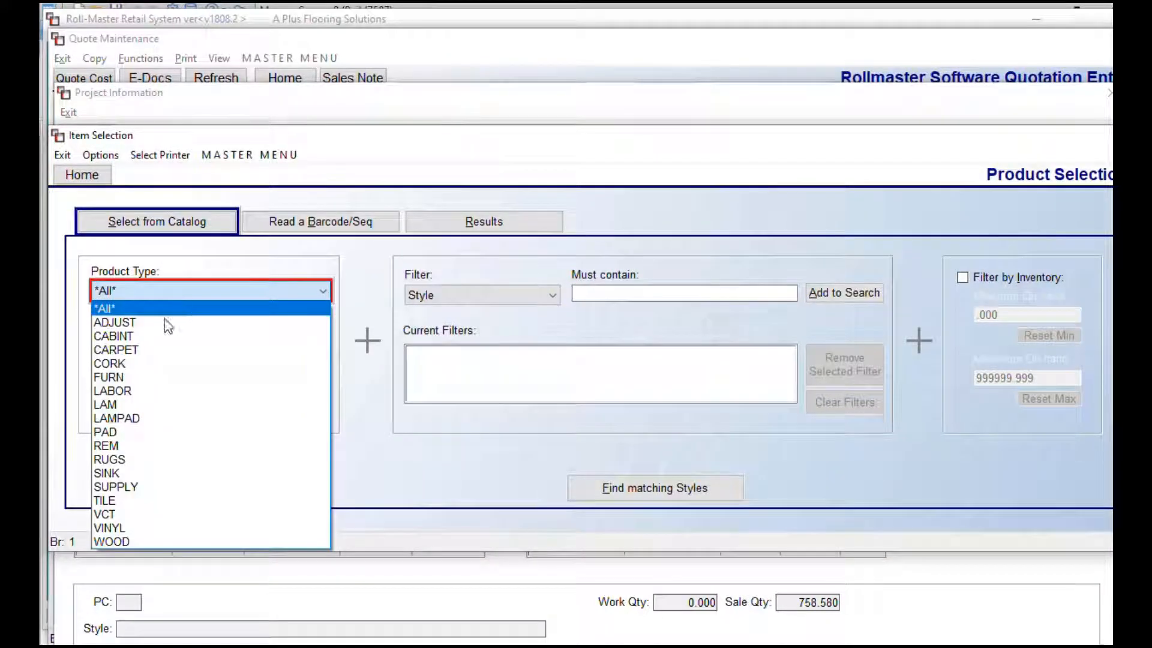
click(120, 487)
key(t)
key(Tab)
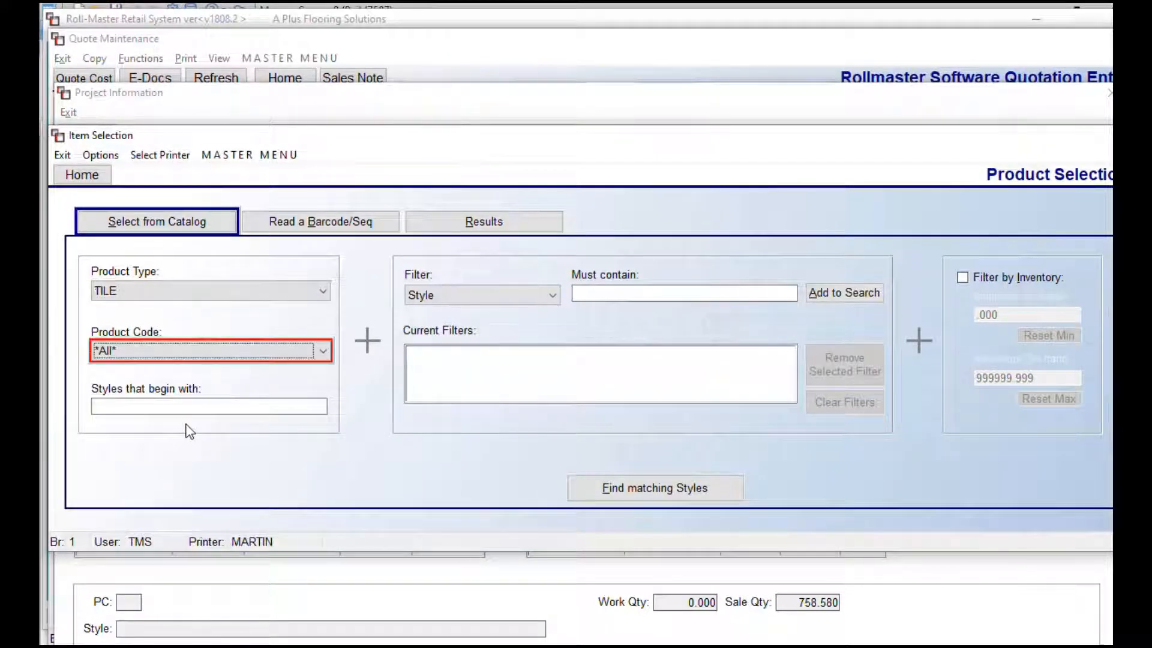
click(631, 499)
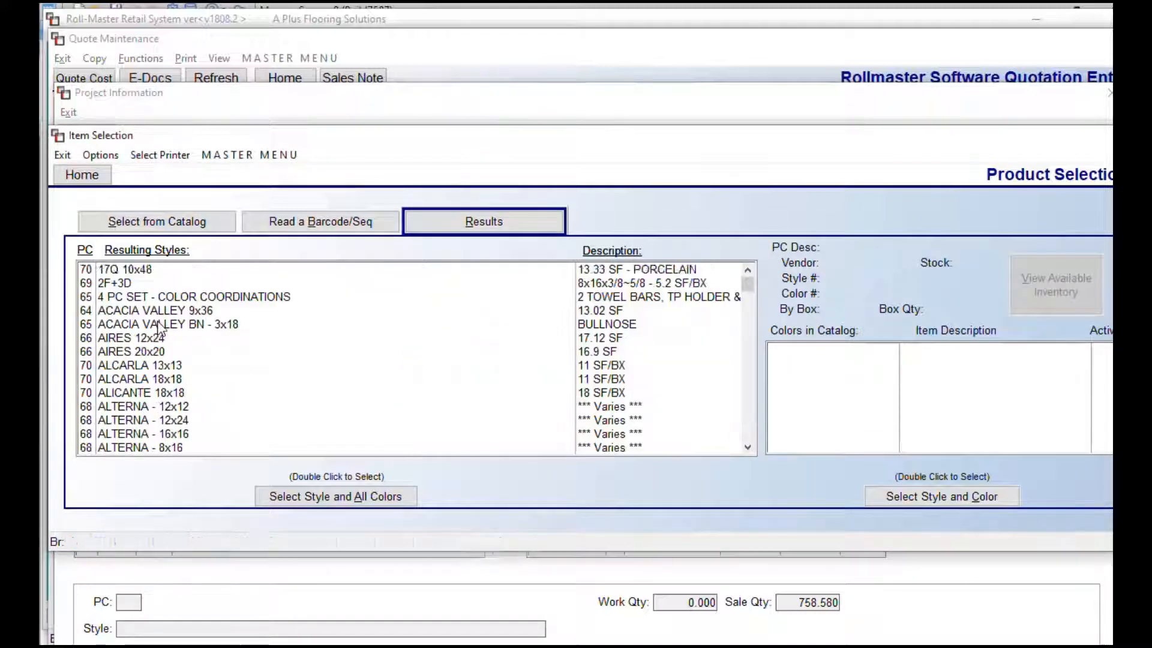
click(128, 380)
click(942, 497)
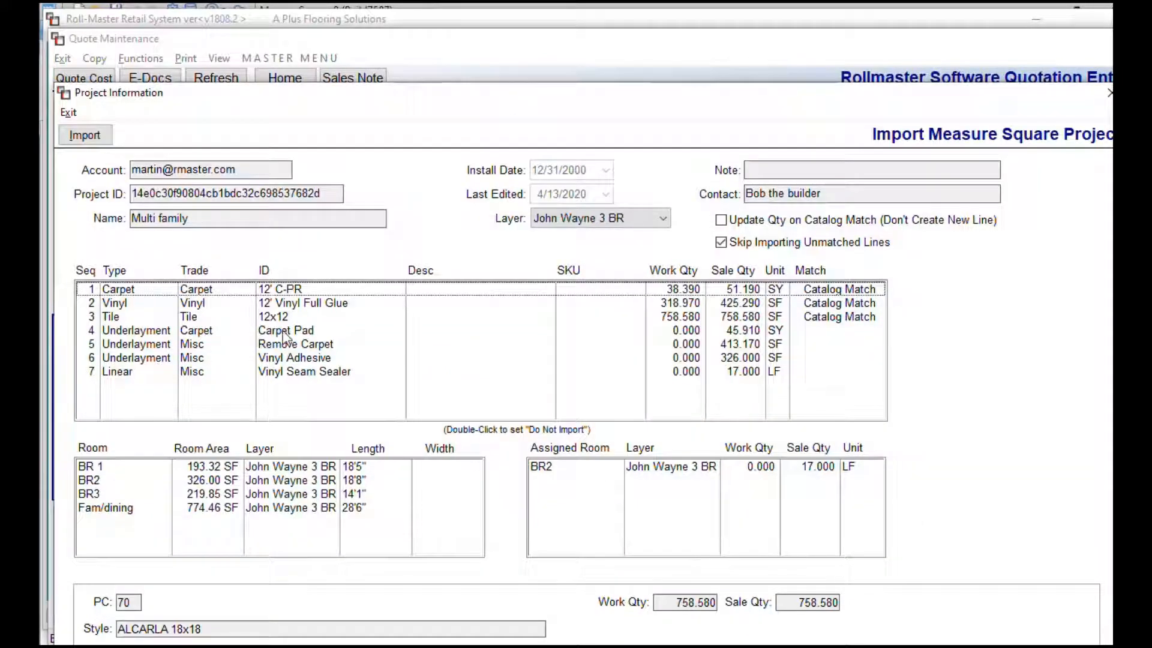
Match the Carpet Pad line to the PAD catalog style CHARITY in 8 LB, searching styles that begin with CHA, and accept the type mismatch
click(742, 331)
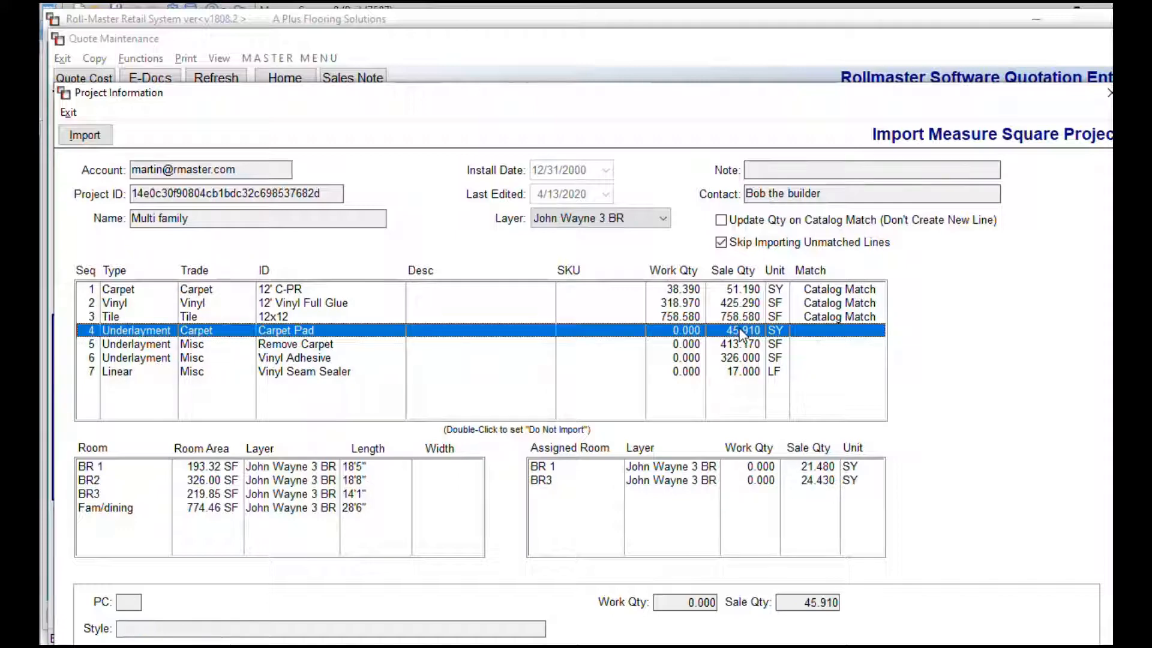
right_click(742, 334)
click(784, 339)
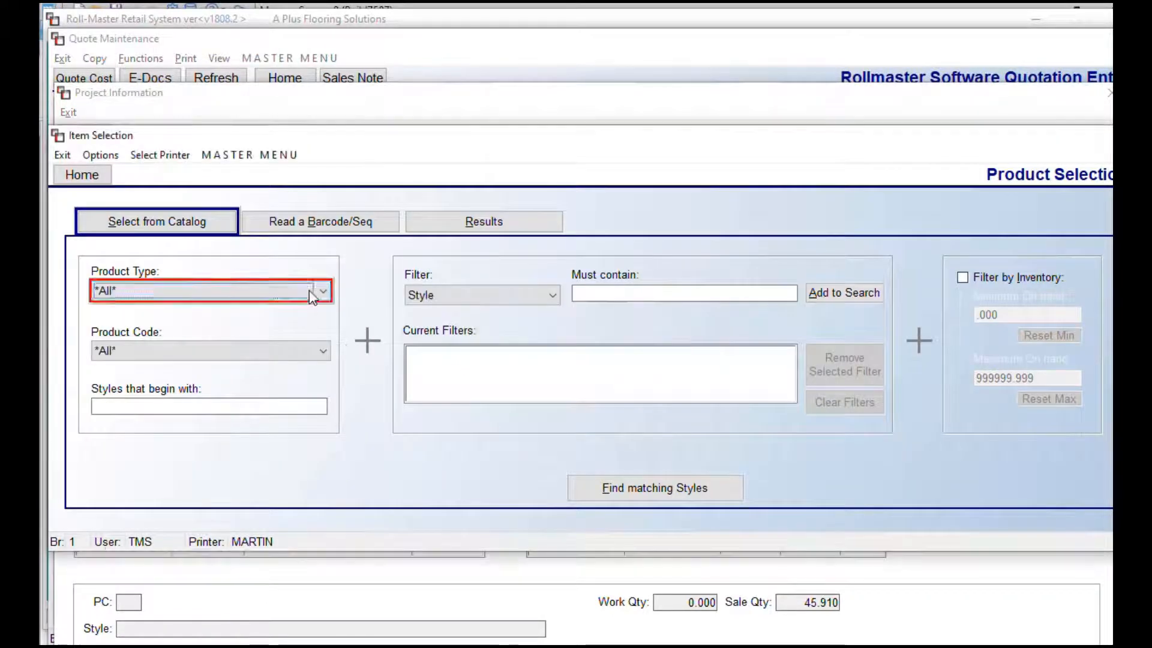
click(319, 291)
click(119, 432)
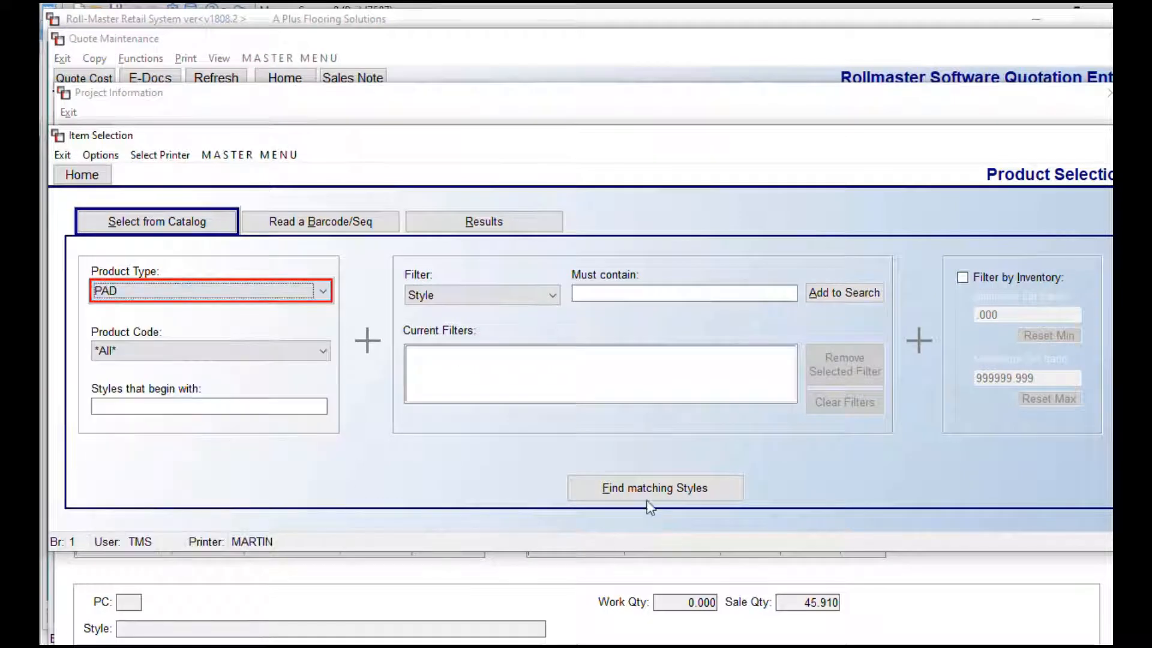
click(131, 406)
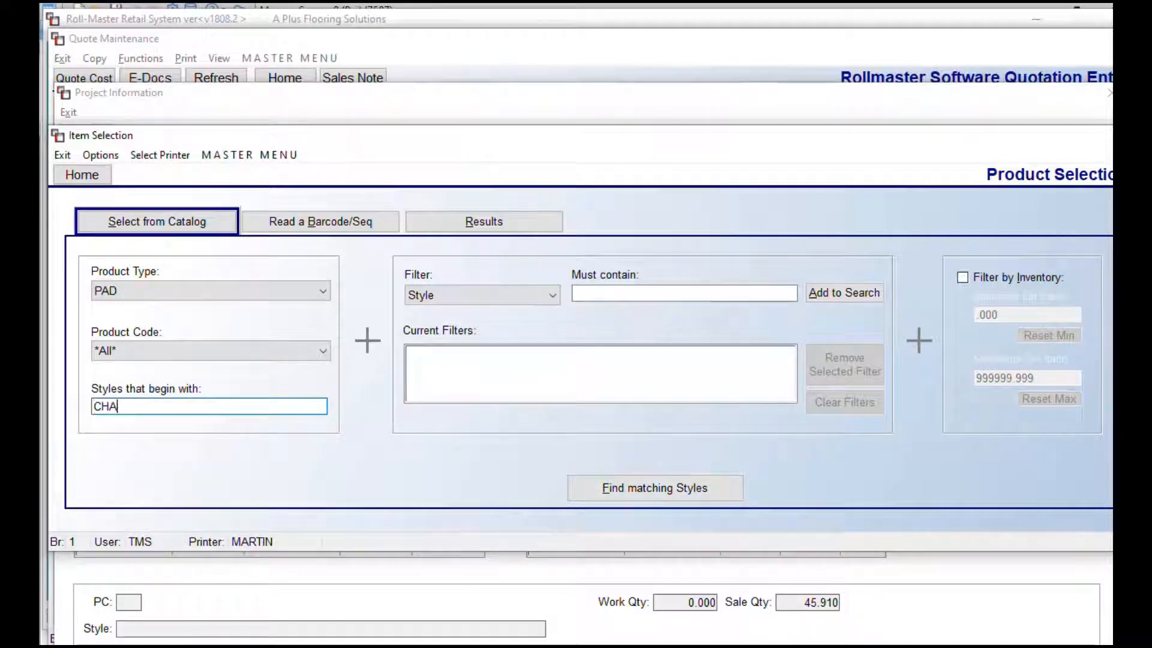
click(610, 492)
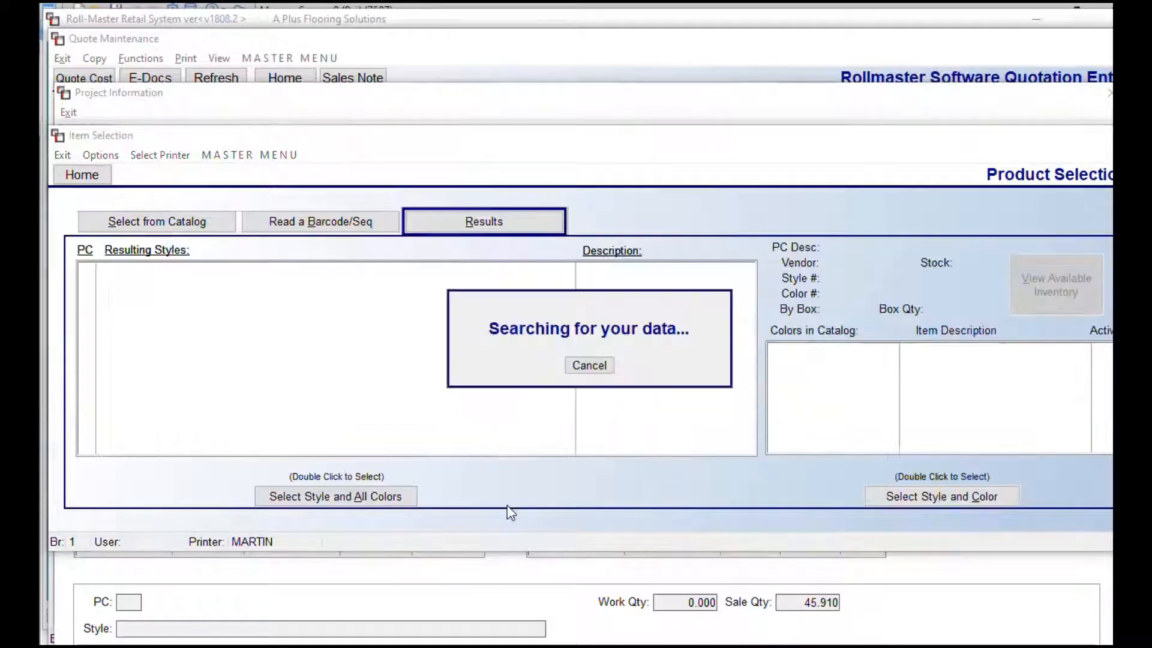
click(924, 497)
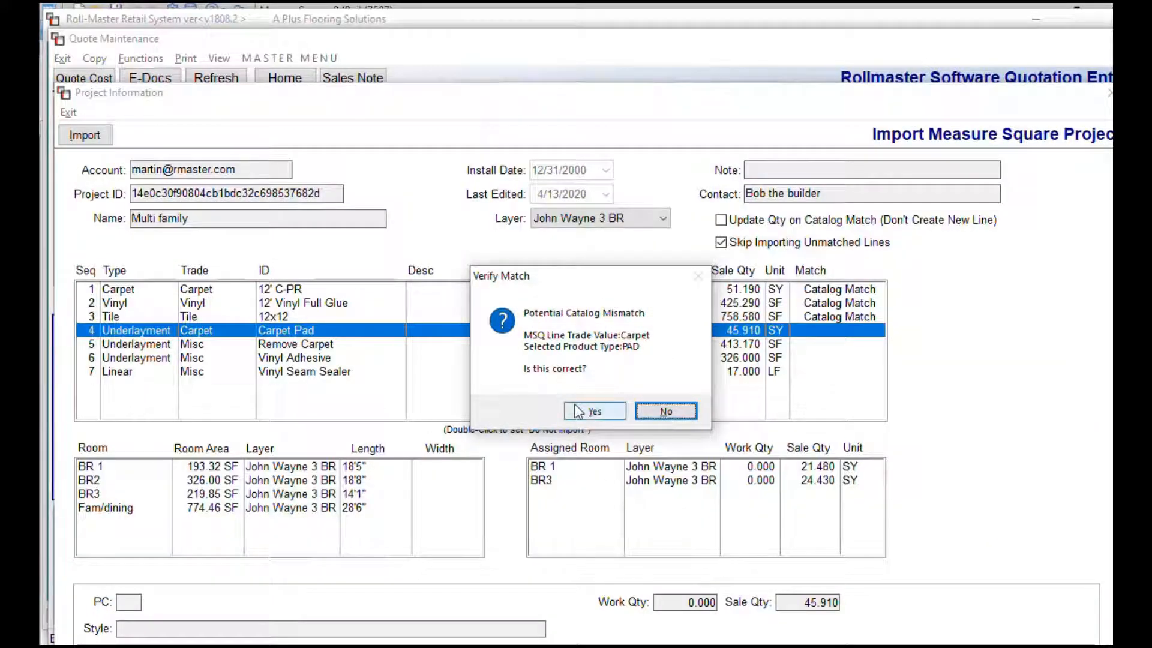
click(594, 411)
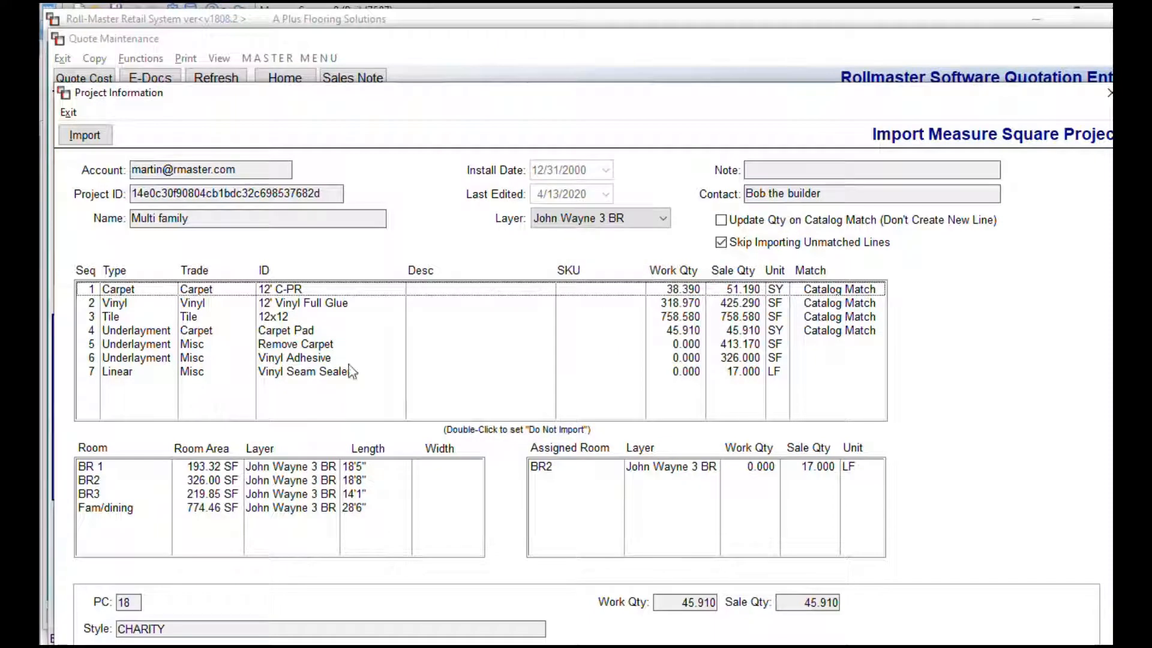
Review the unmatched Remove Carpet, Vinyl Adhesive and Vinyl Seam Sealer lines, and import the matched lines into the quote
click(305, 347)
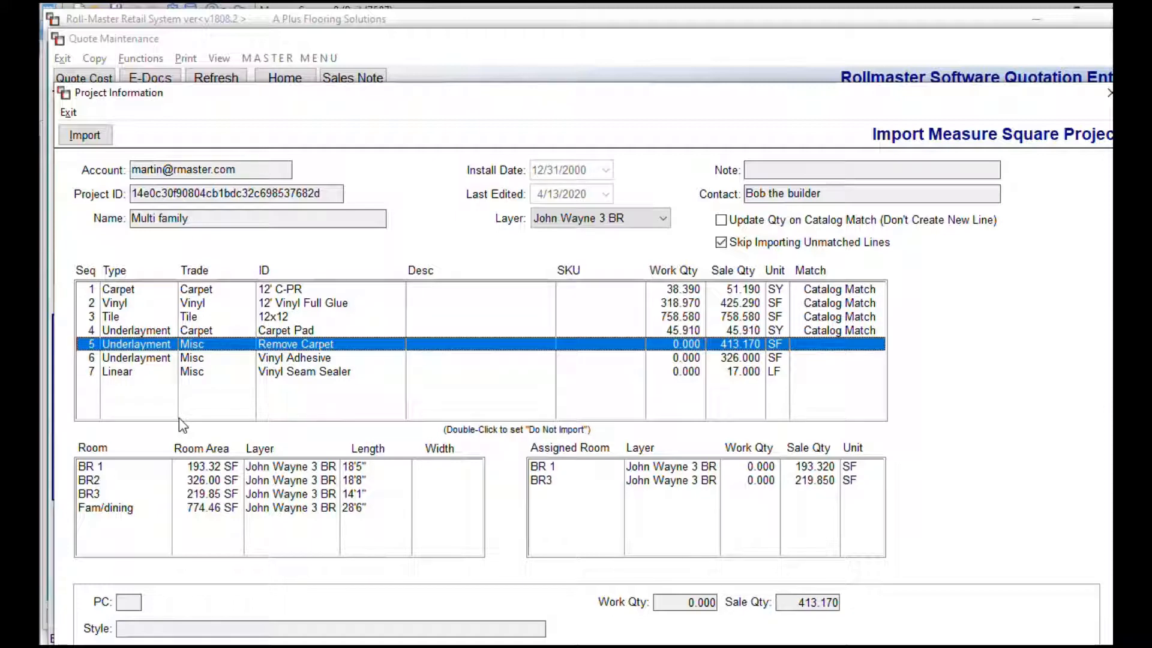
click(747, 358)
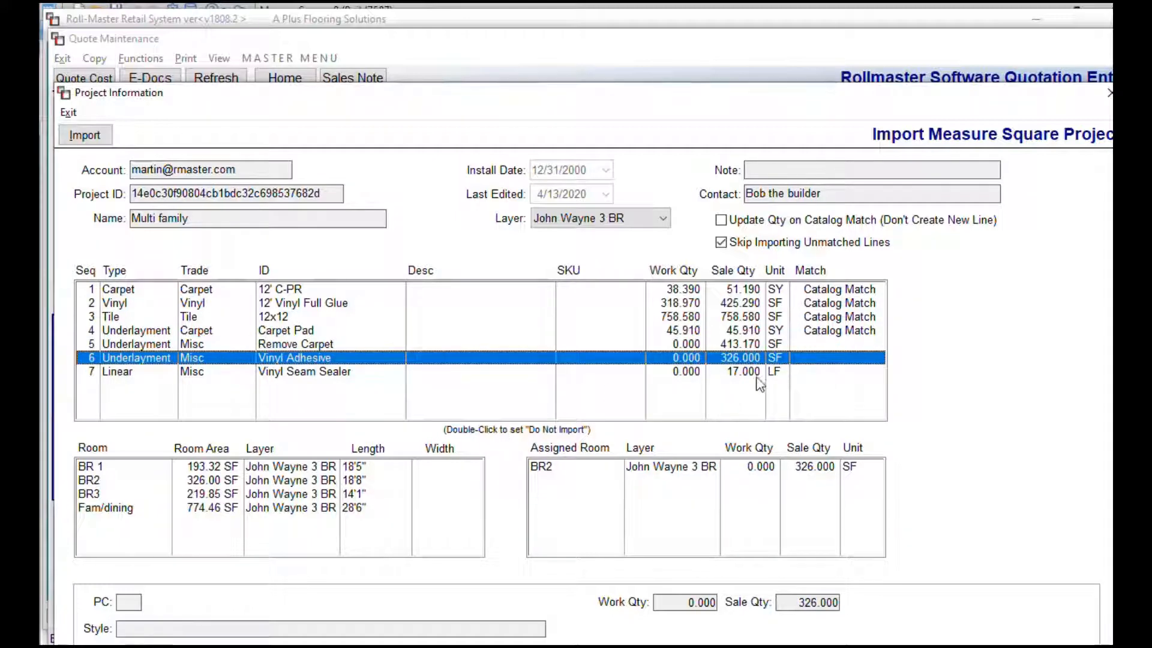
click(759, 372)
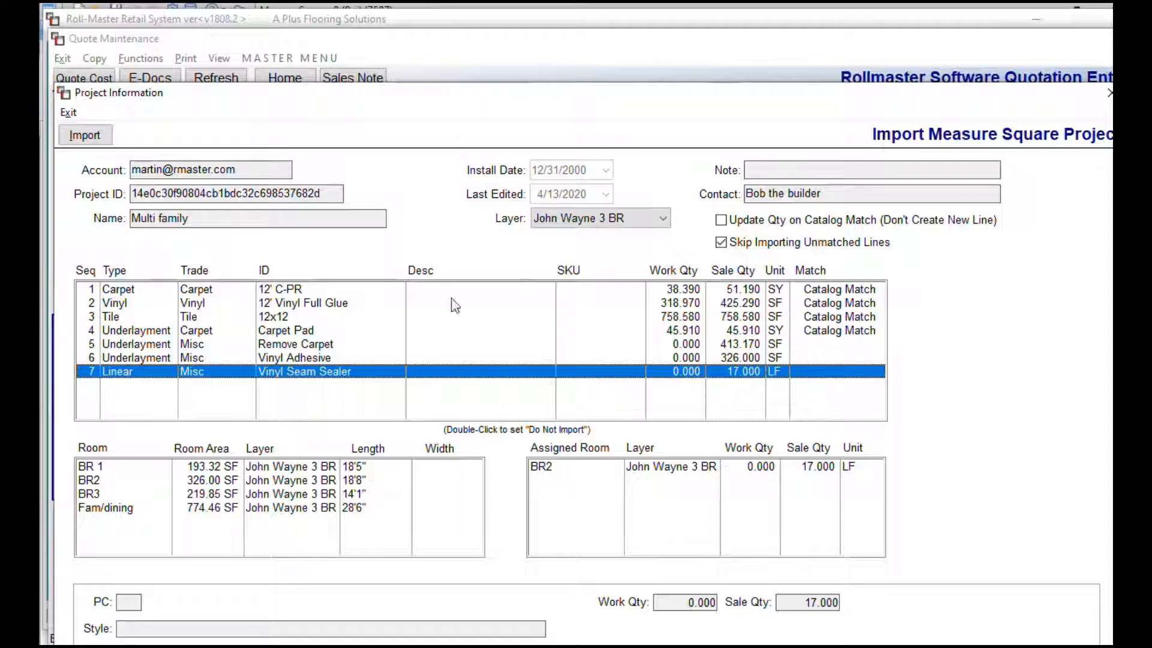
click(84, 136)
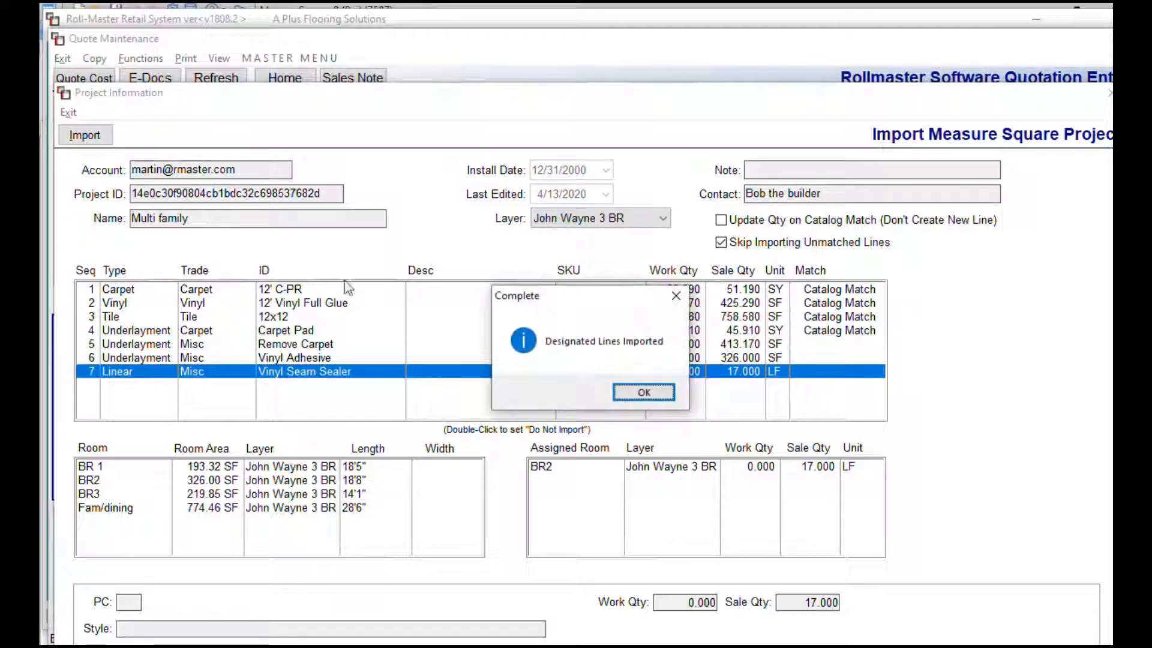
click(628, 393)
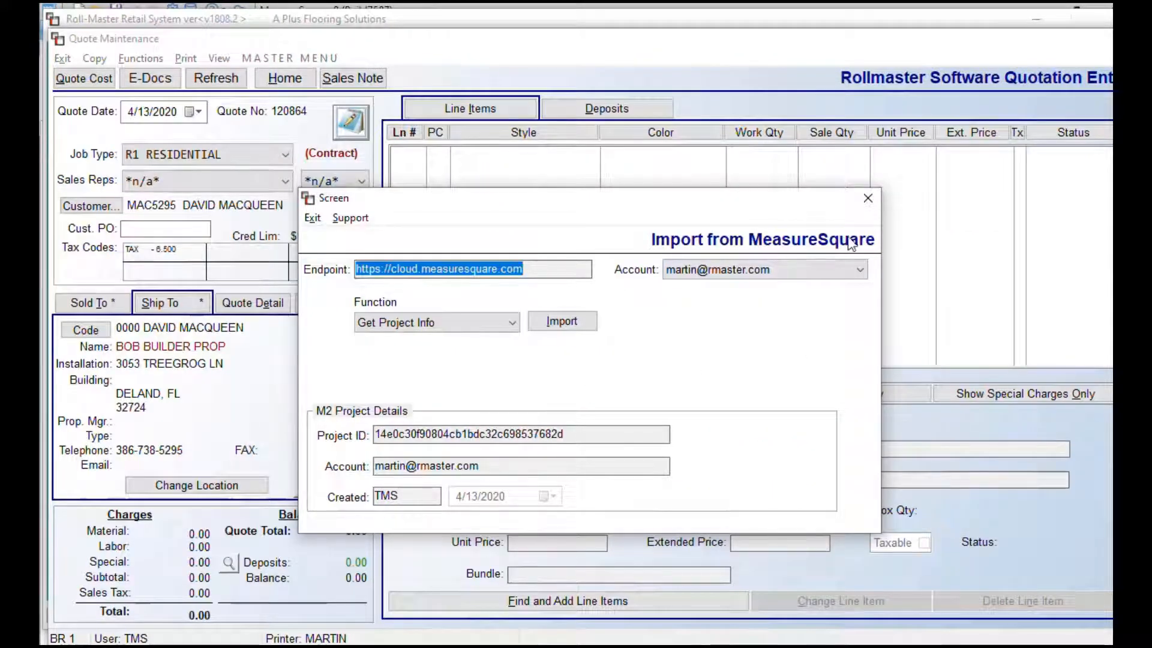
Retrieve the project PDF from MeasureSquare for the quote and close the import window
click(515, 321)
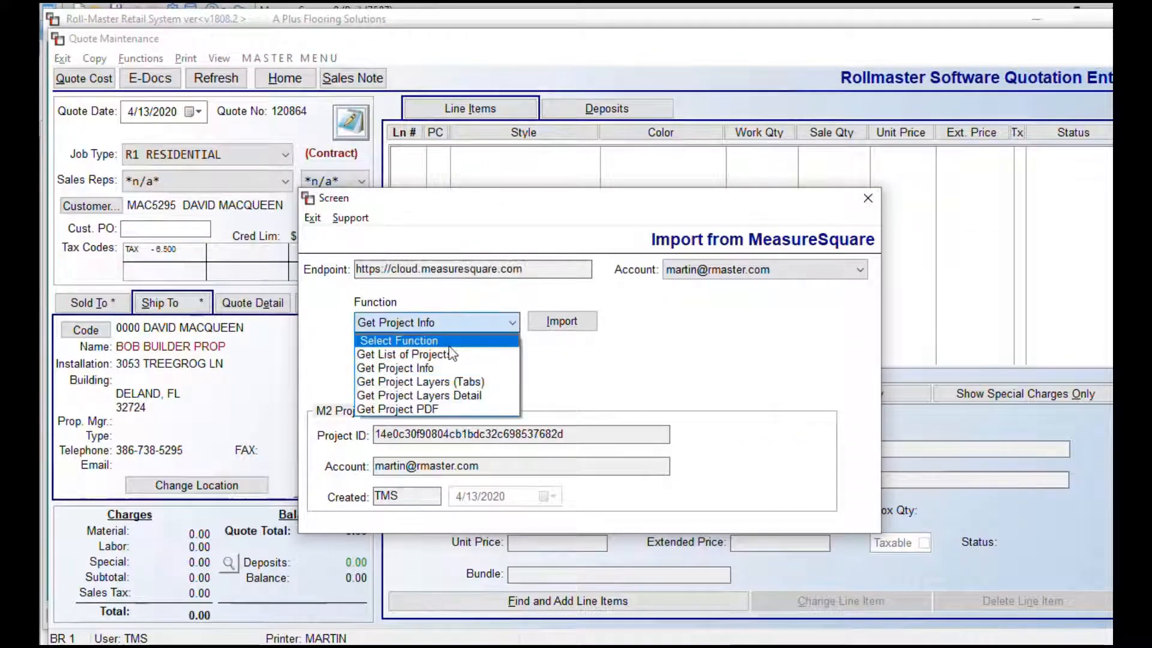
click(396, 409)
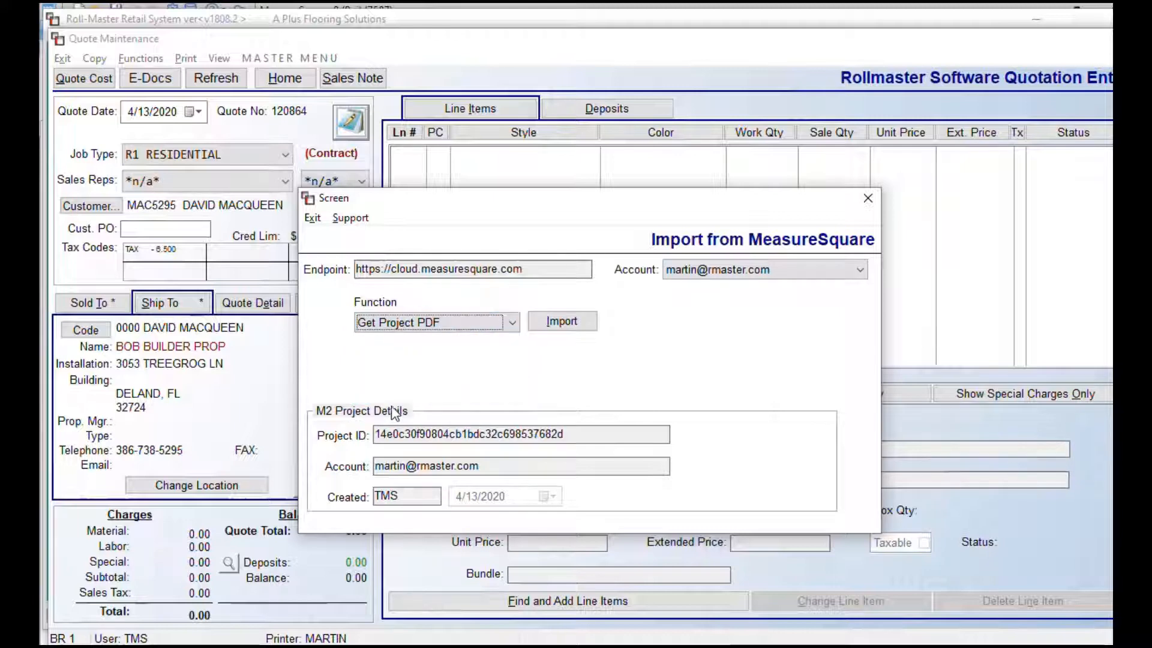
click(561, 321)
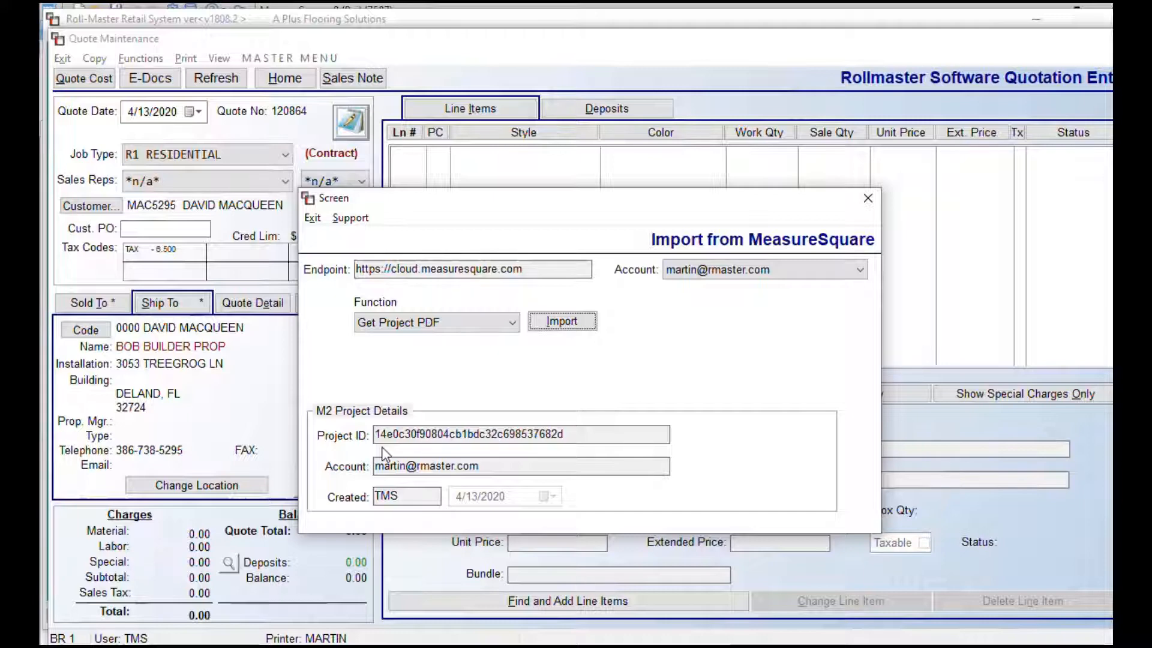
click(653, 391)
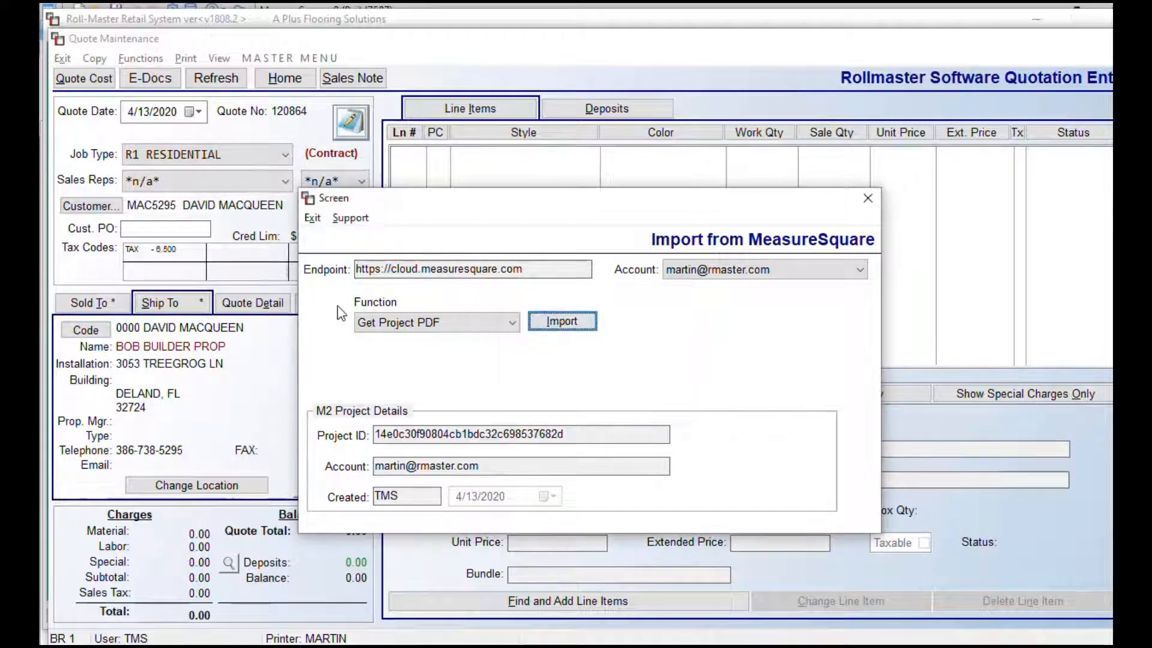
click(868, 198)
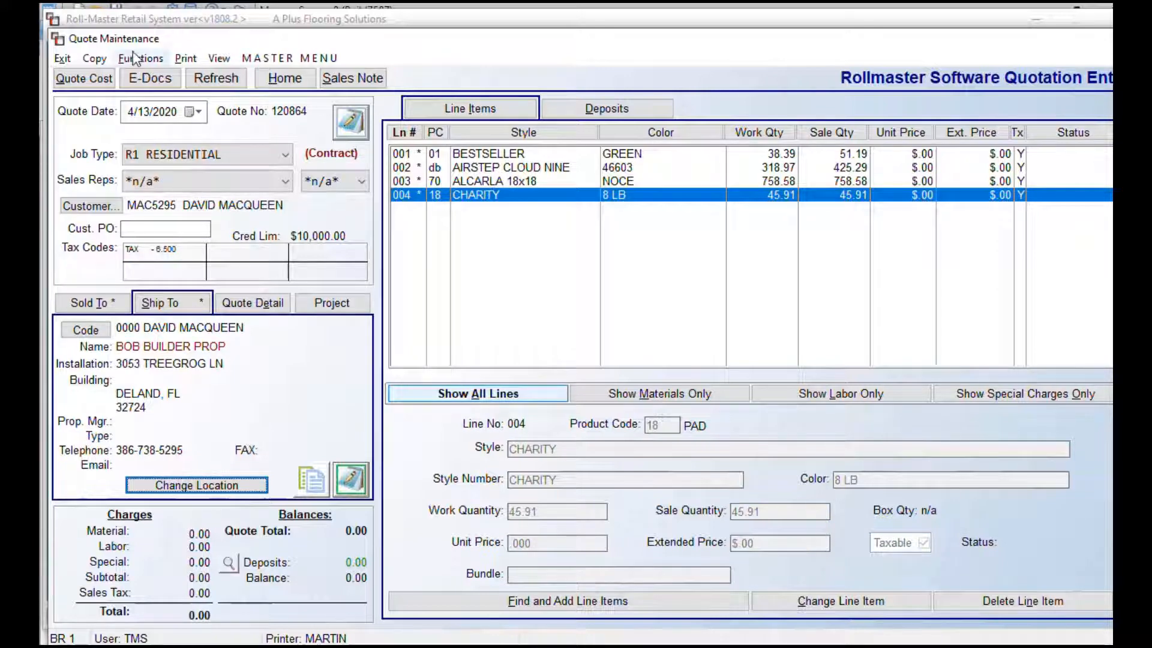
Copy the quote to a property management template with the unit type JOHN WAYNE BR3
click(94, 59)
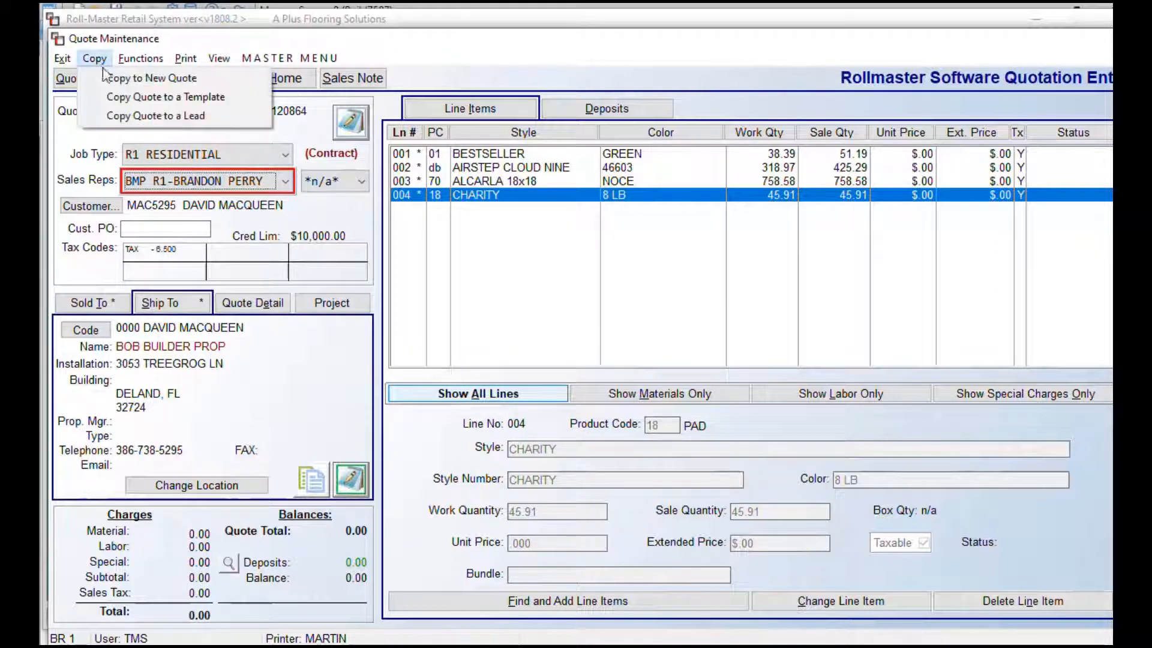
click(146, 99)
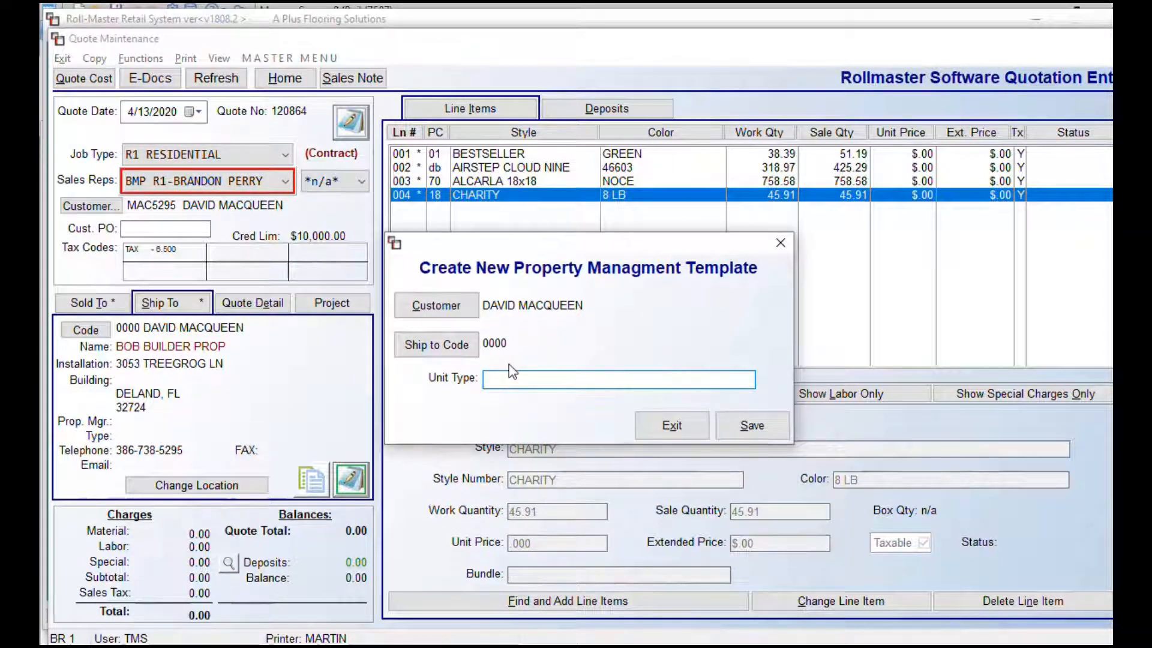
text(JOHN WAYNE BR3)
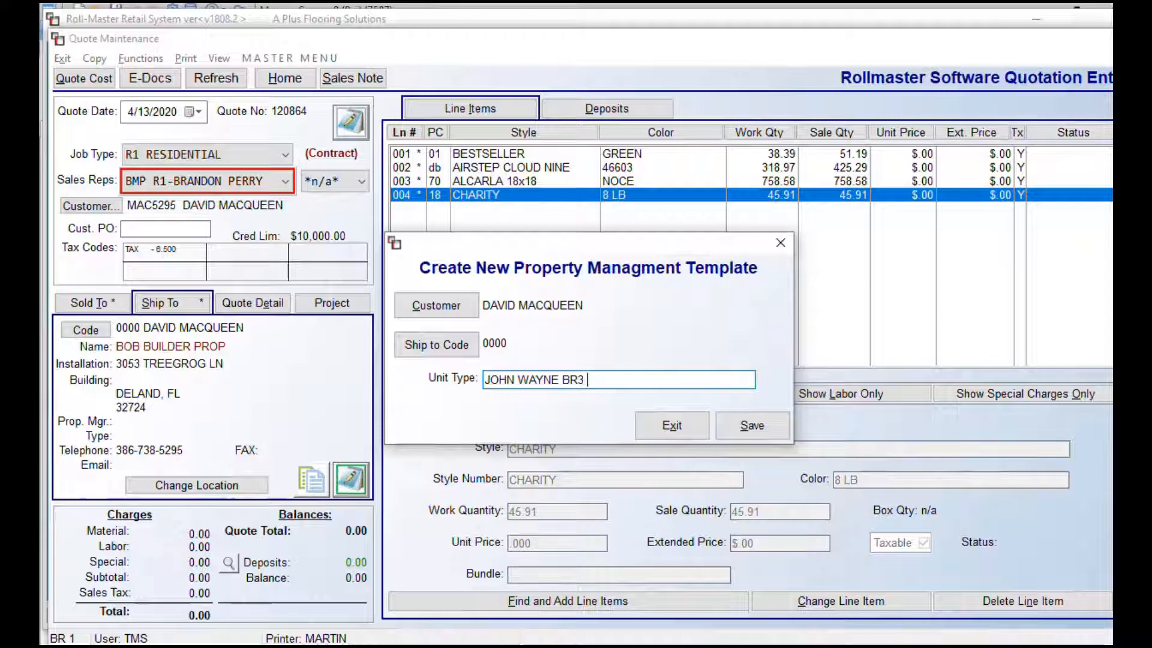
click(736, 433)
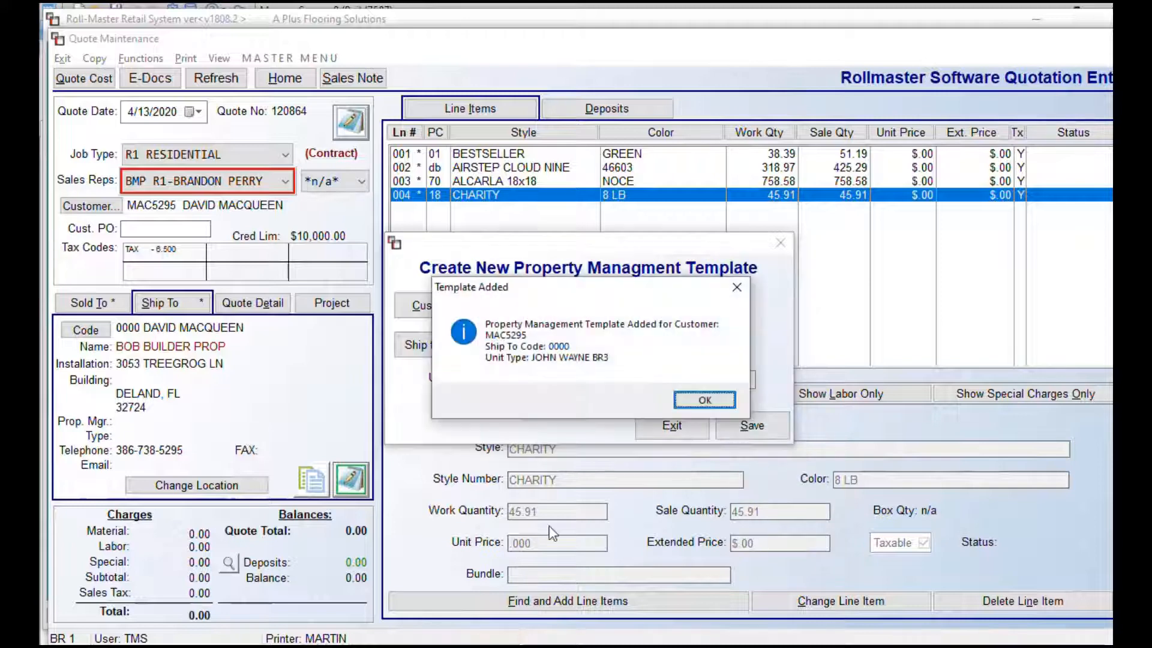
click(704, 400)
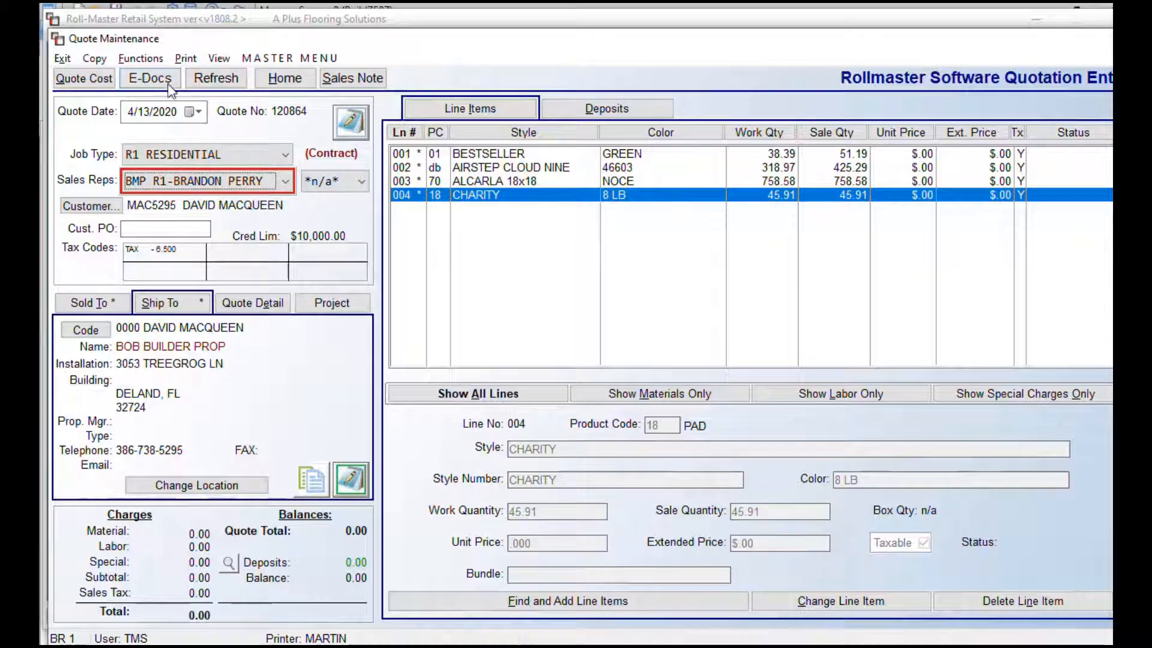
View the attached m2_project.pdf among the quote's diagram documents, and close the document windows
click(150, 78)
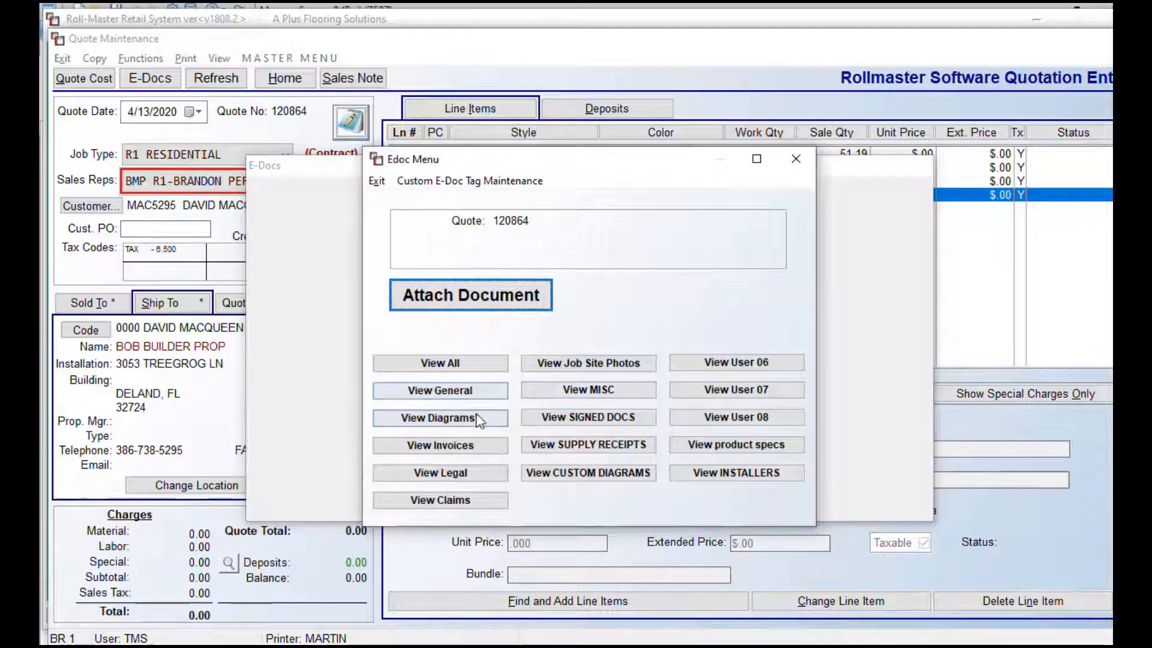
click(477, 415)
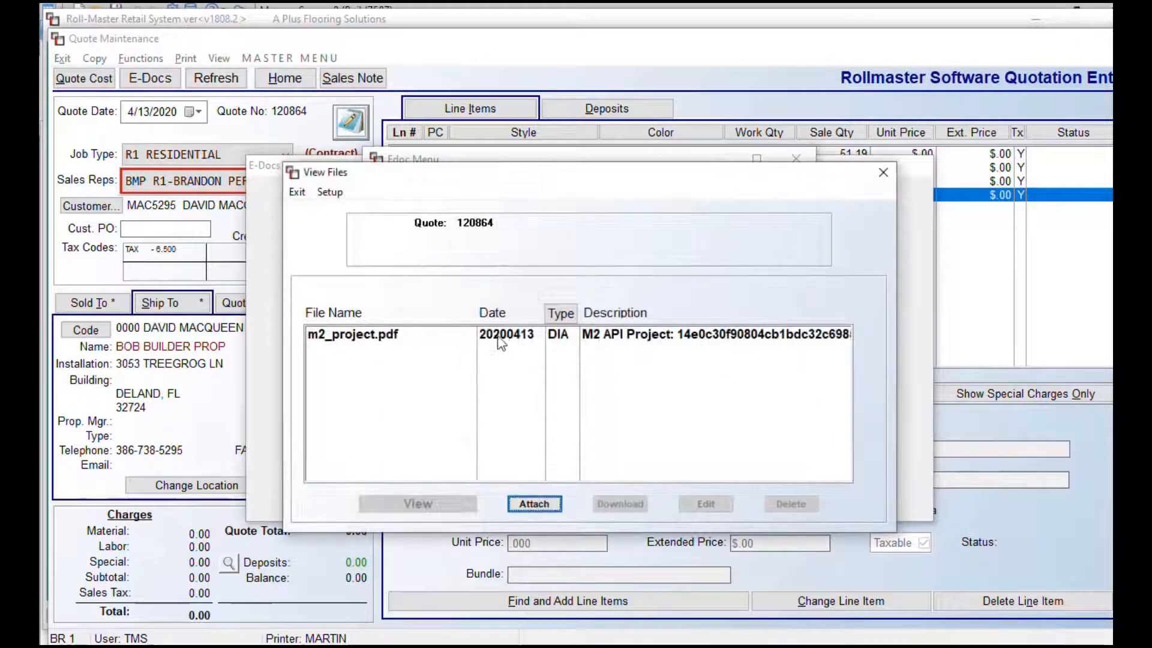
click(496, 336)
click(441, 505)
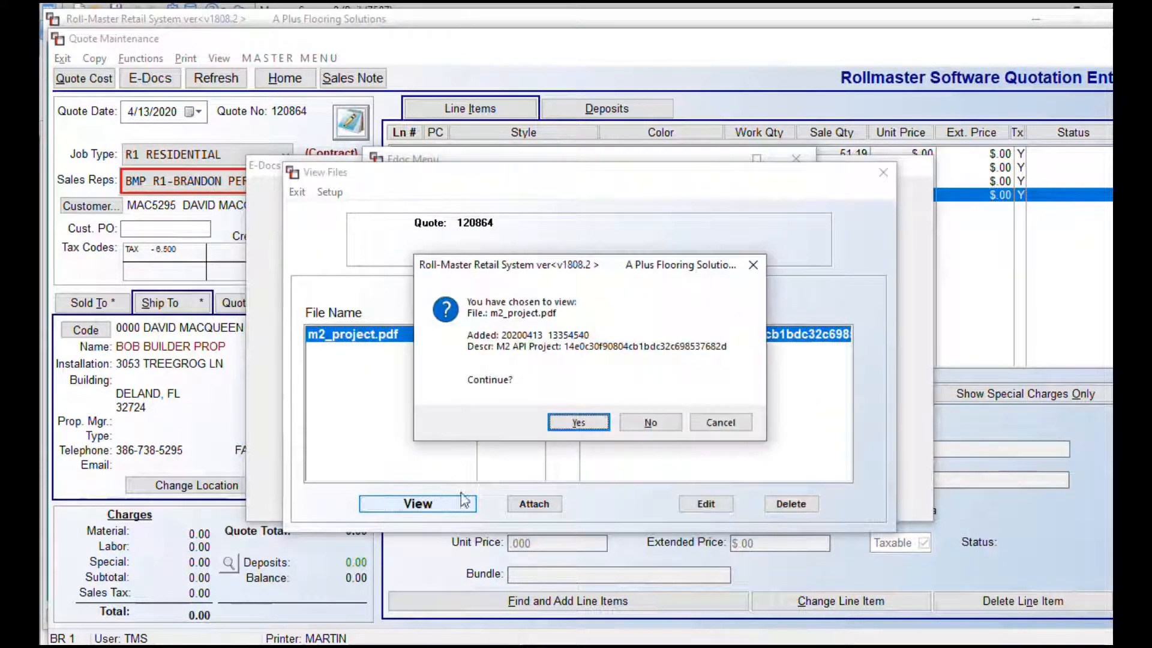
click(578, 422)
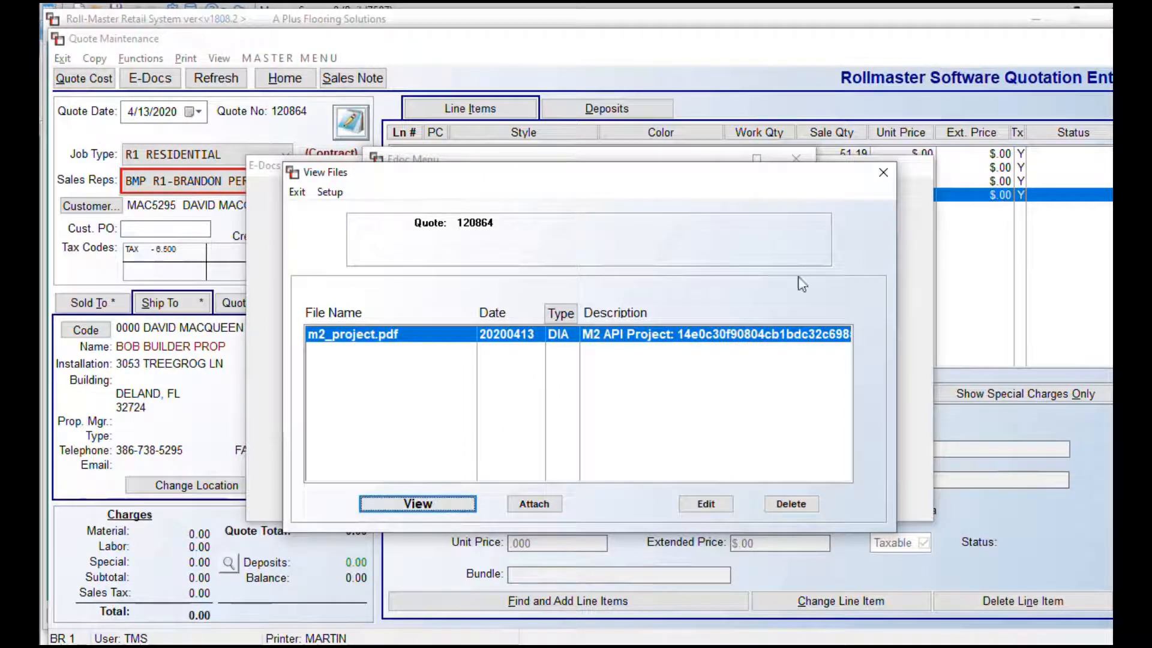
click(883, 168)
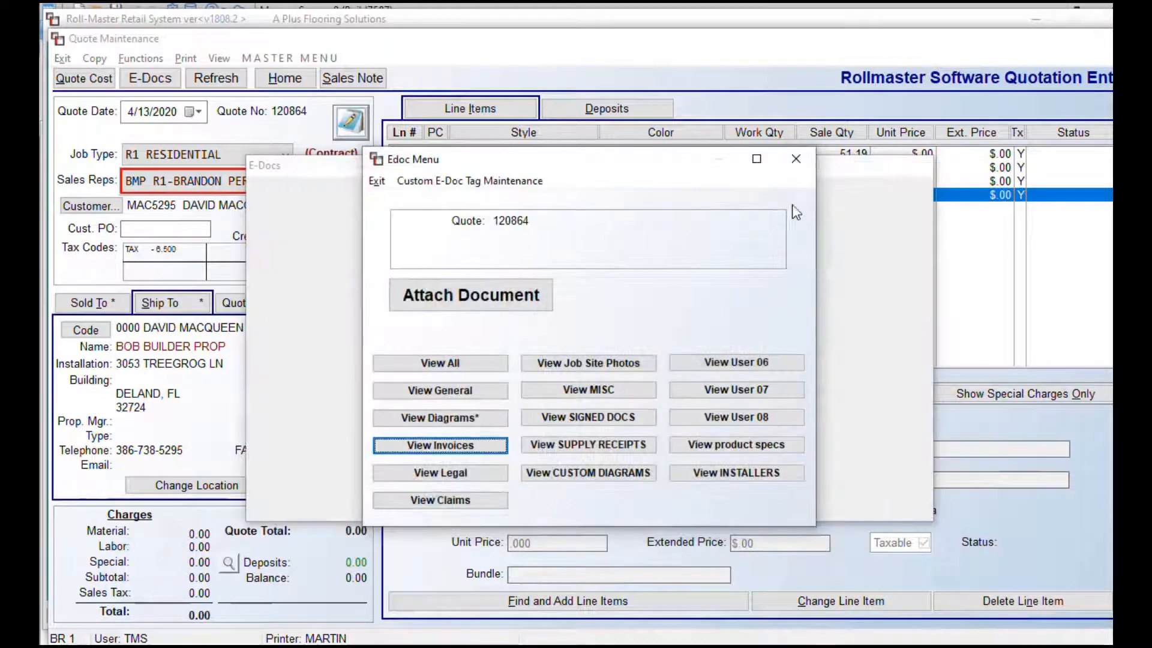
click(800, 168)
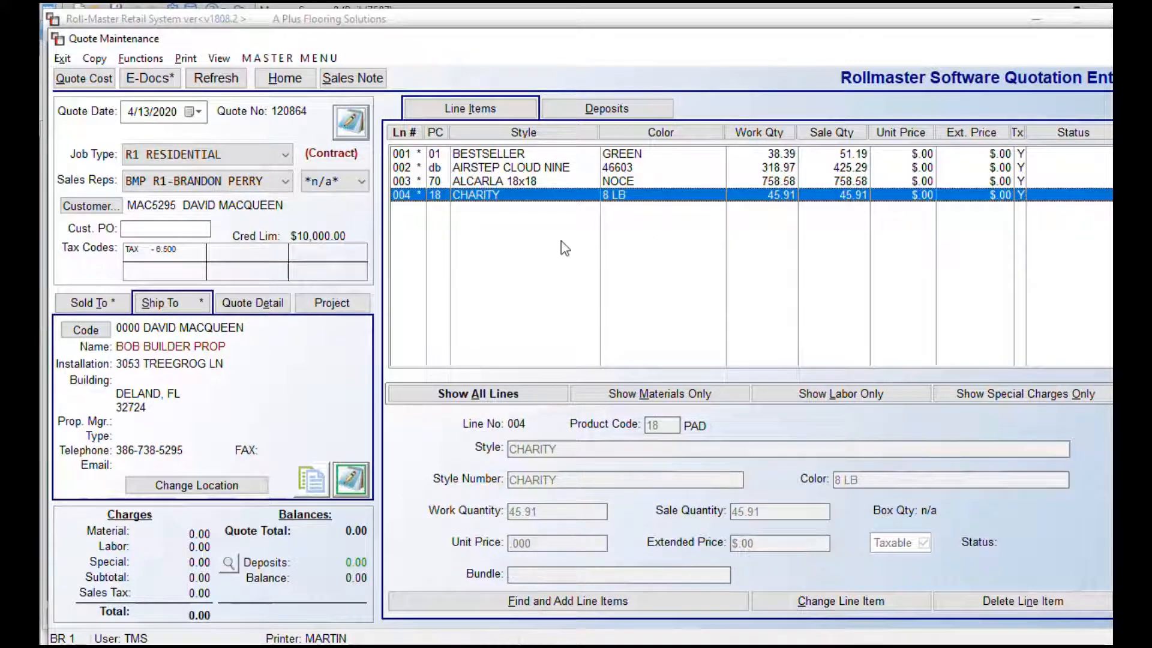
Set the unit price of the quote's BESTSELLER GREEN carpet line to 30.000
click(526, 151)
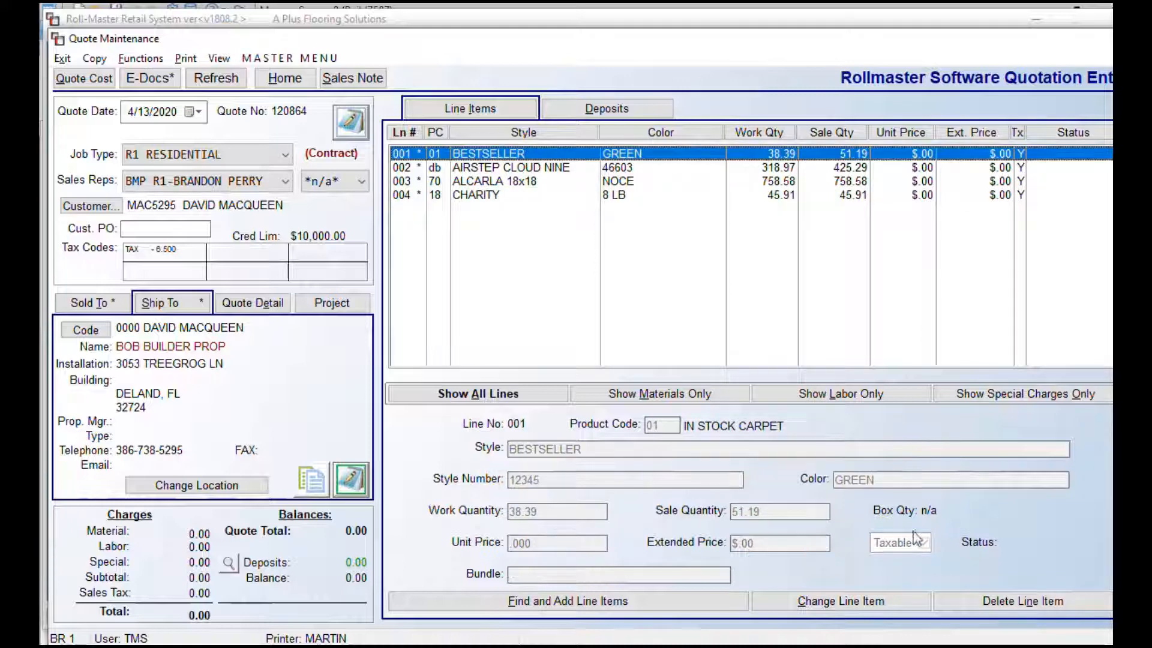
click(862, 602)
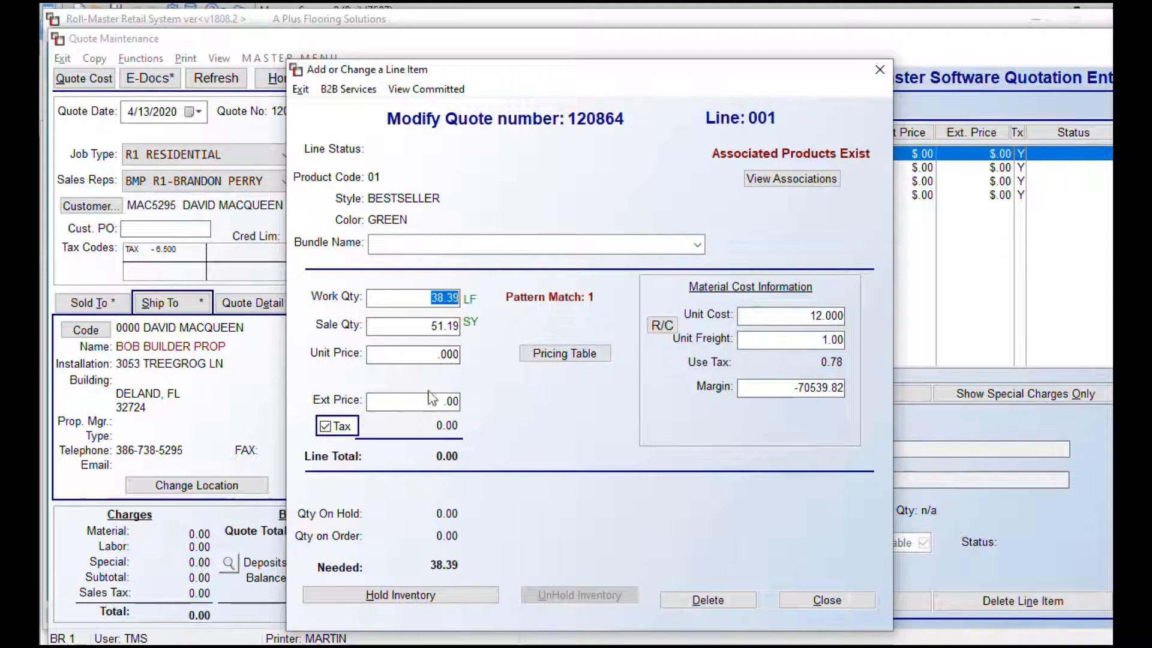
click(427, 353)
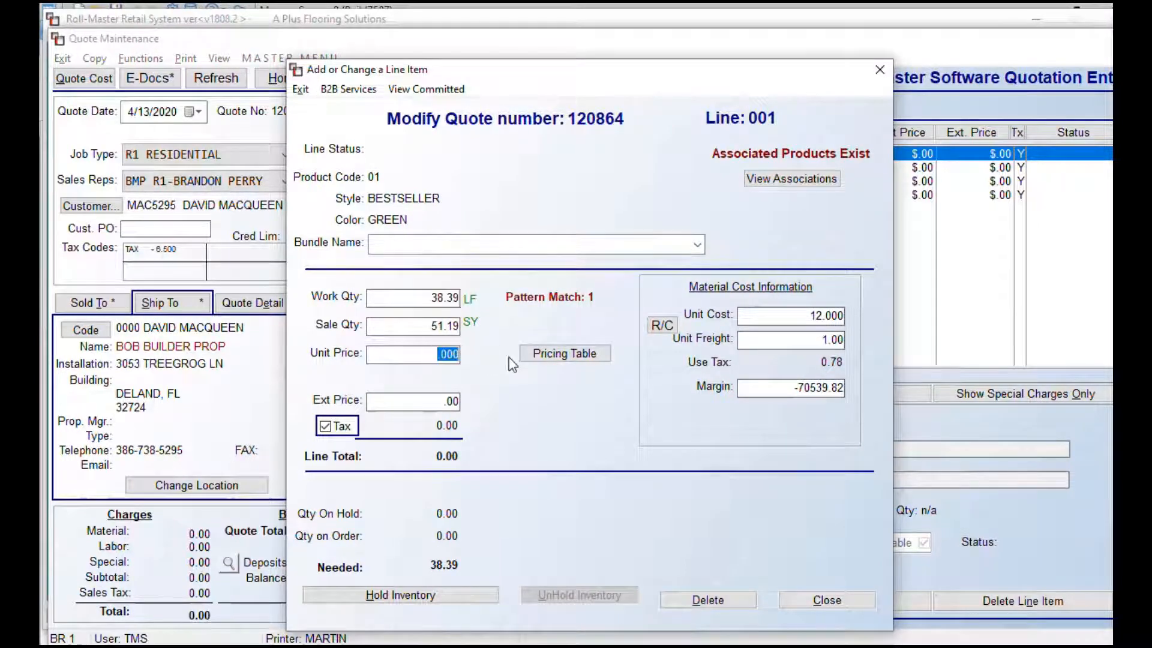
text(3.)
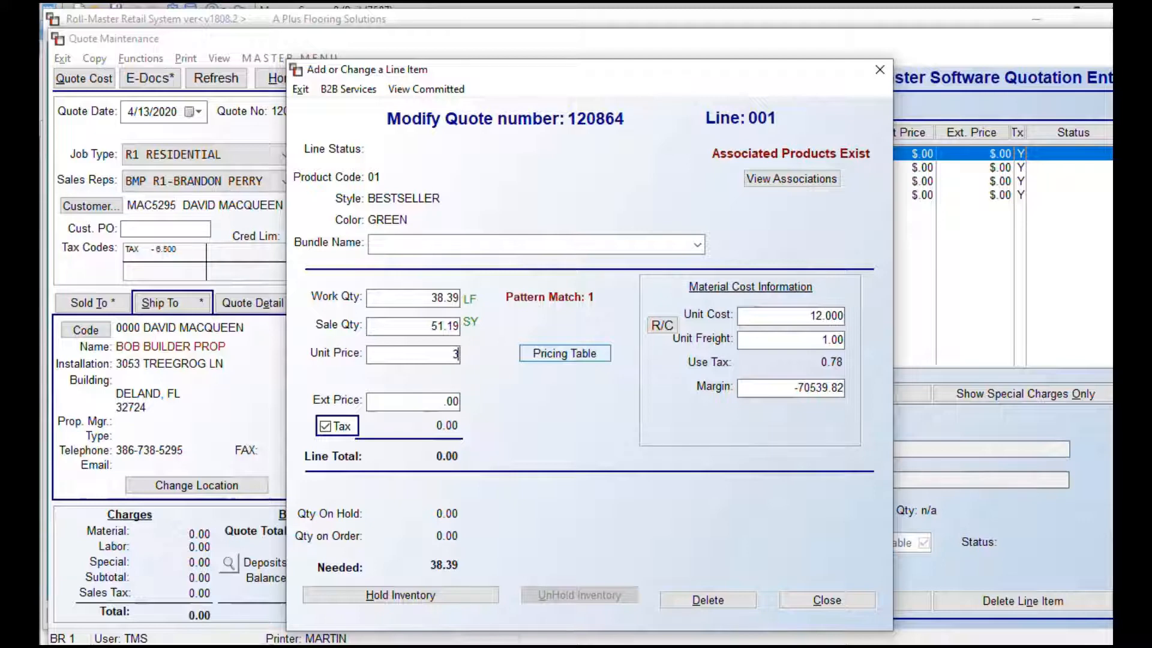
key(Tab)
key(Tab)
key(Tab)
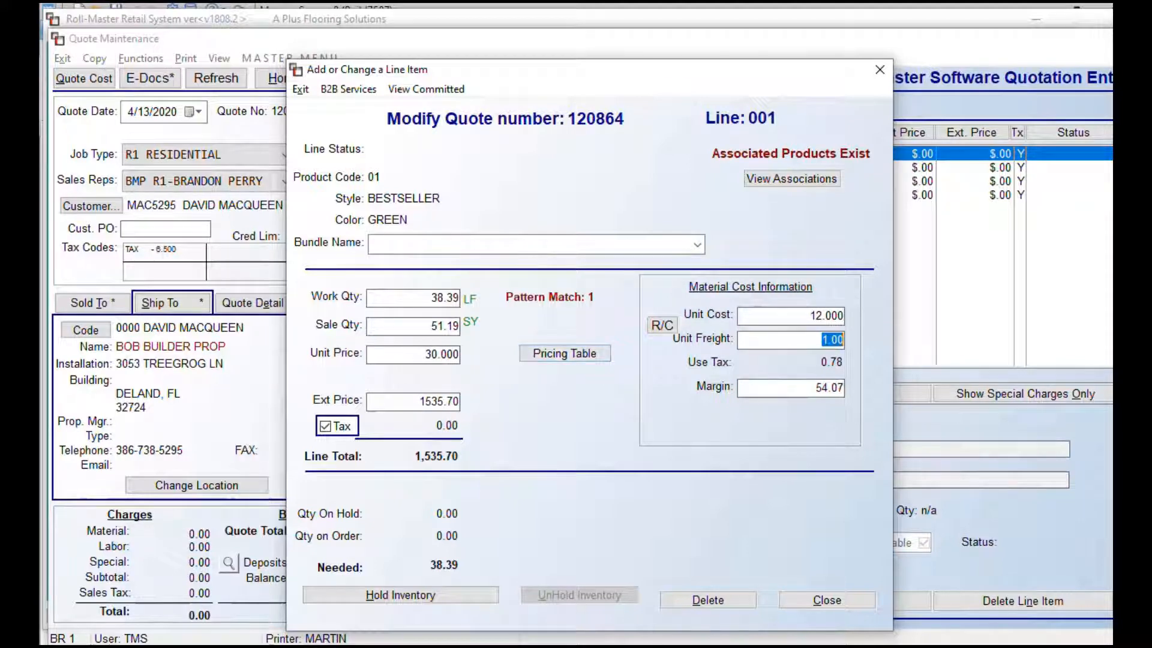
click(832, 603)
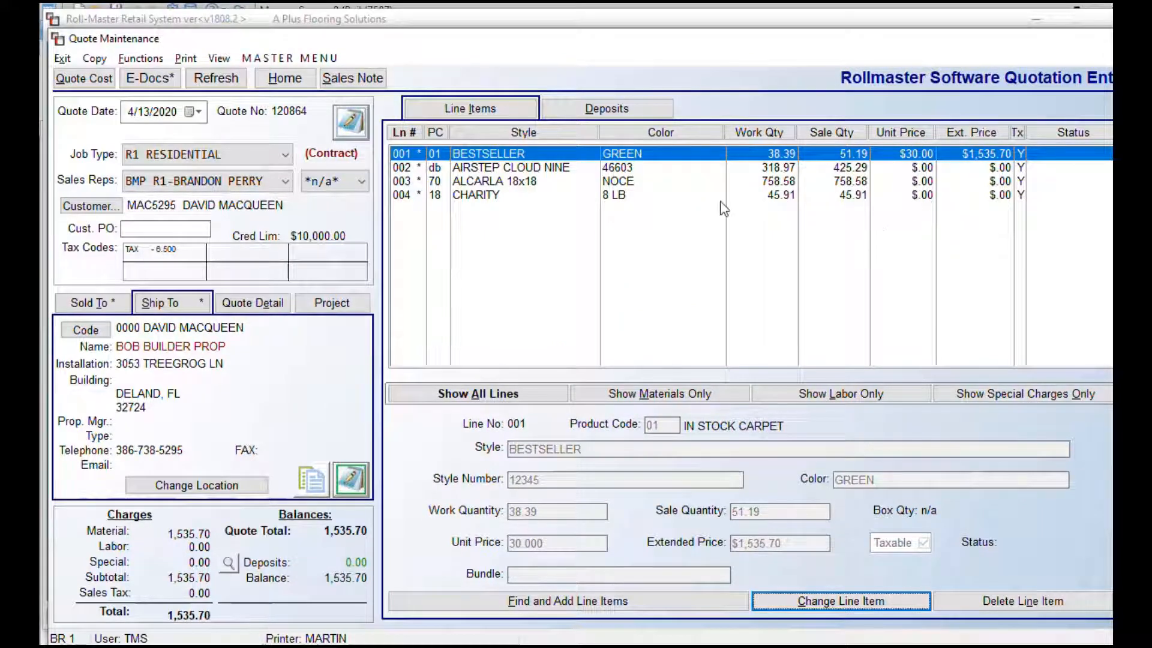
Set the quote's total sale to 6231.71 in the Cost Review and close the review
click(140, 59)
click(159, 120)
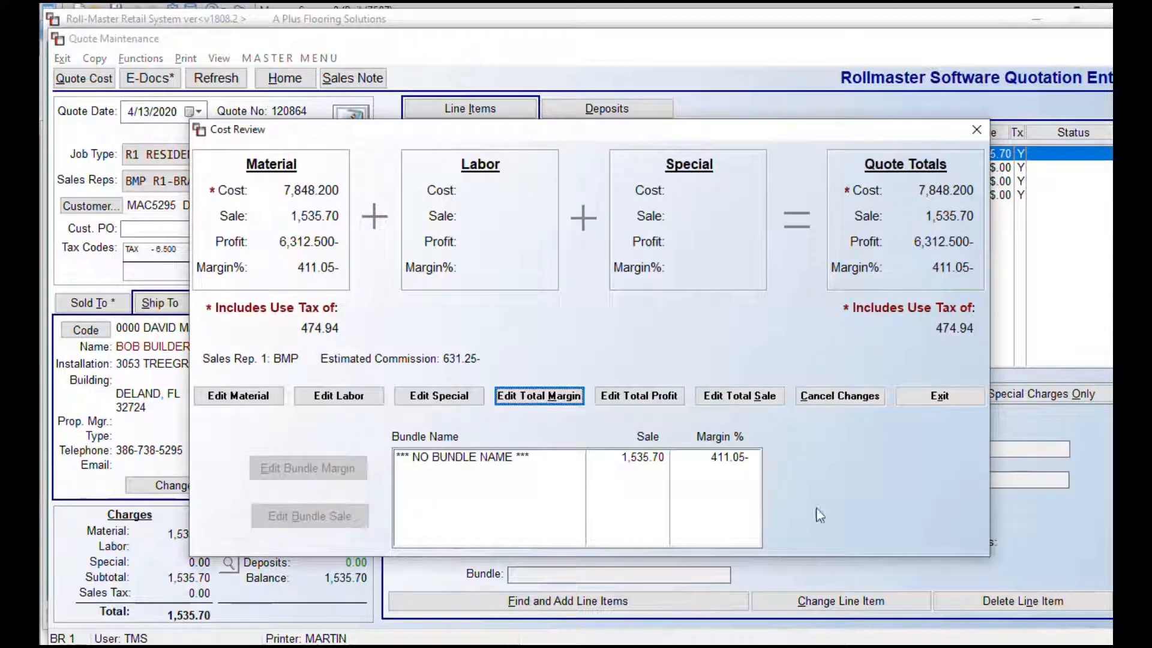
click(728, 395)
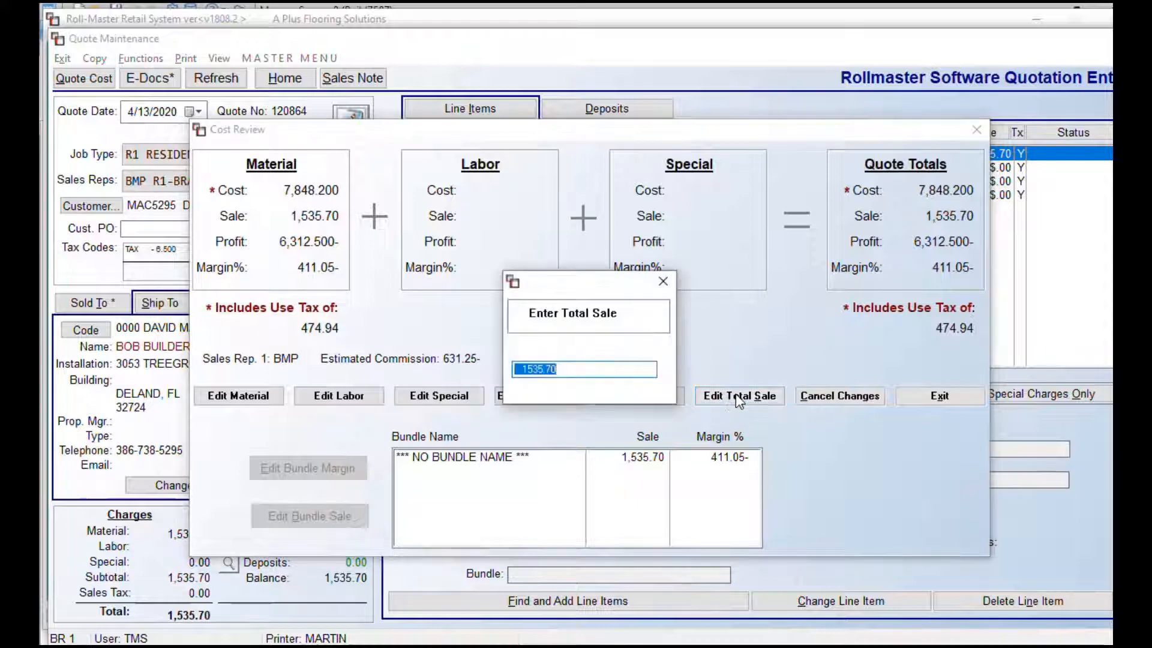
text(623)
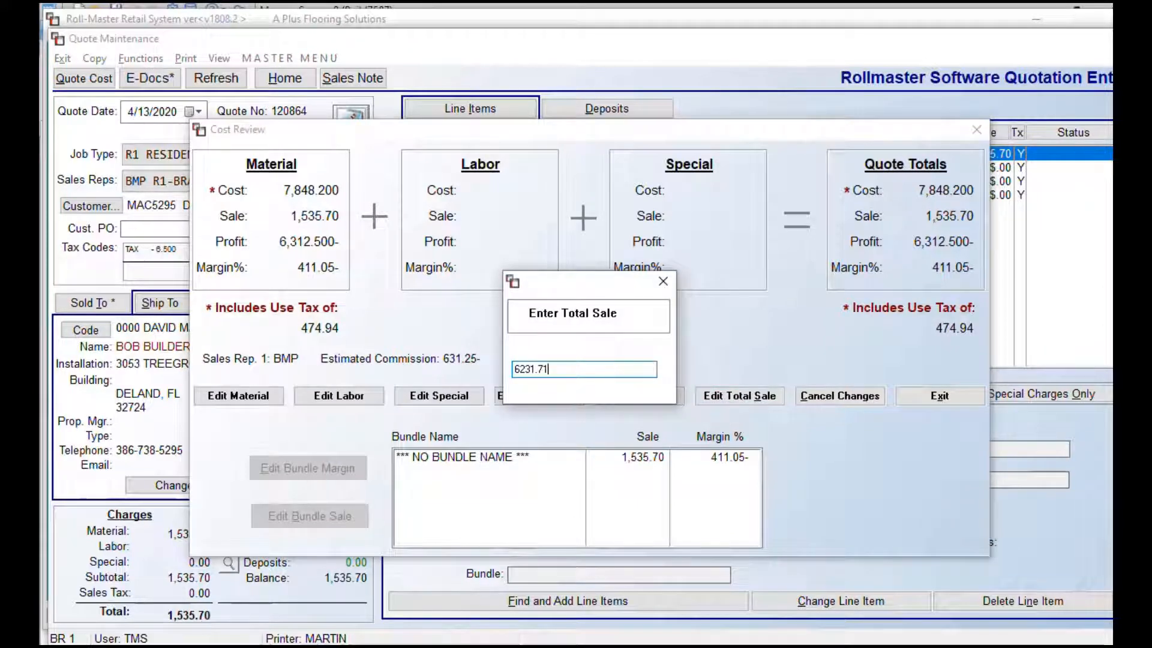
text(1.71)
key(Return)
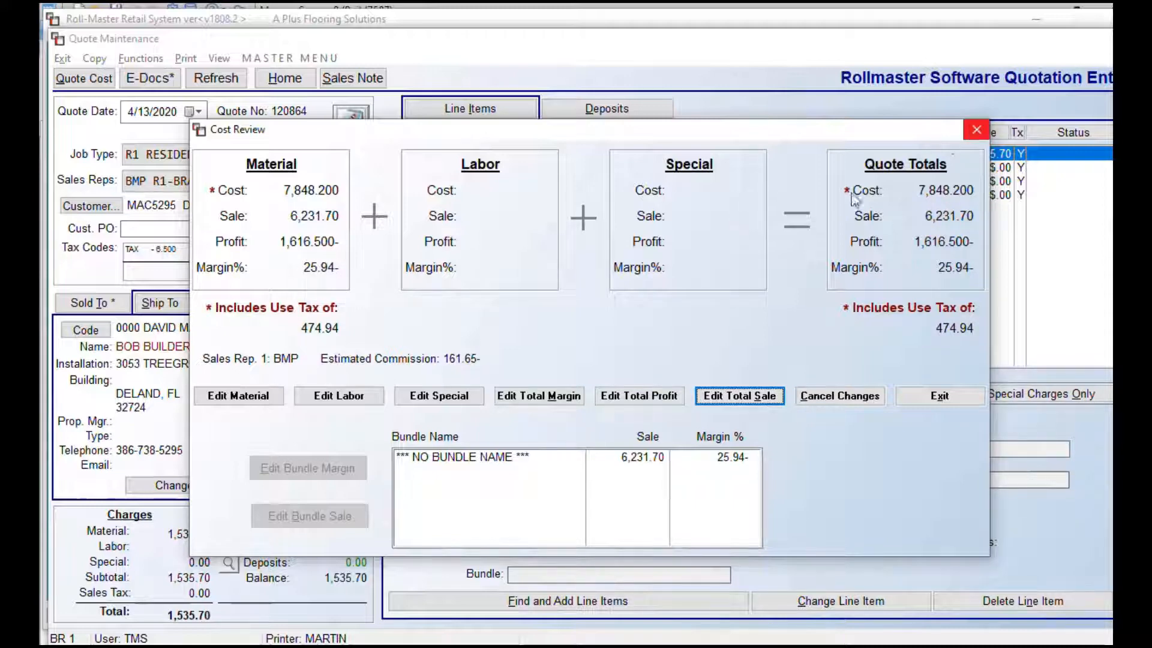
click(973, 131)
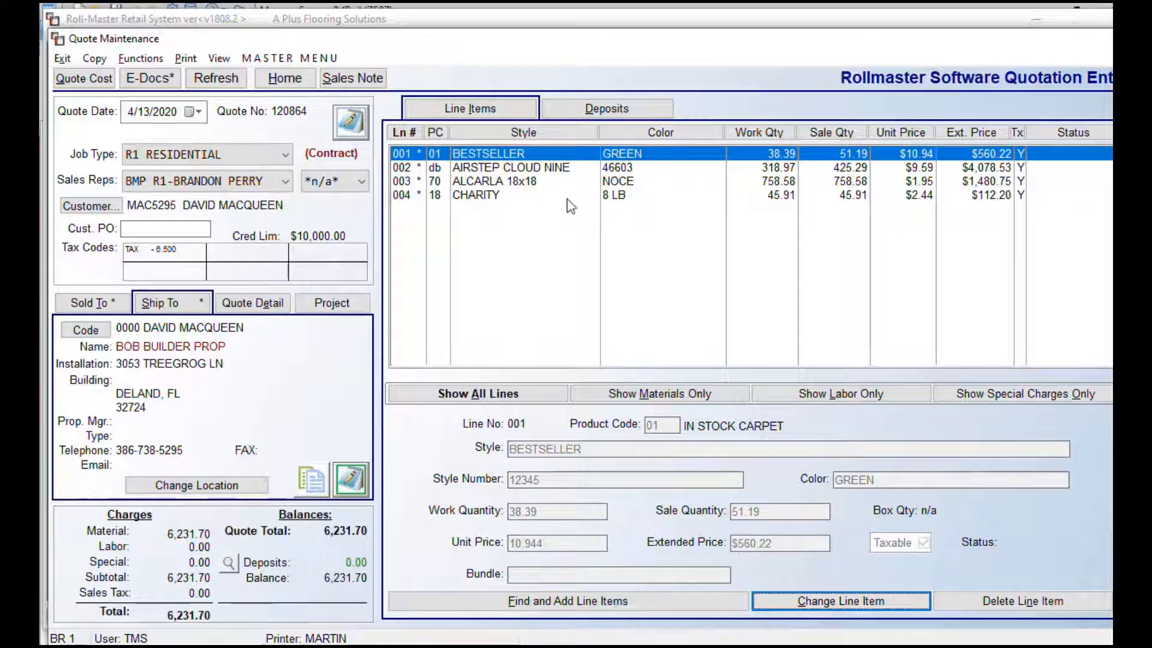
Close the priced quote and start a new quote for the second customer in the customer list
click(141, 59)
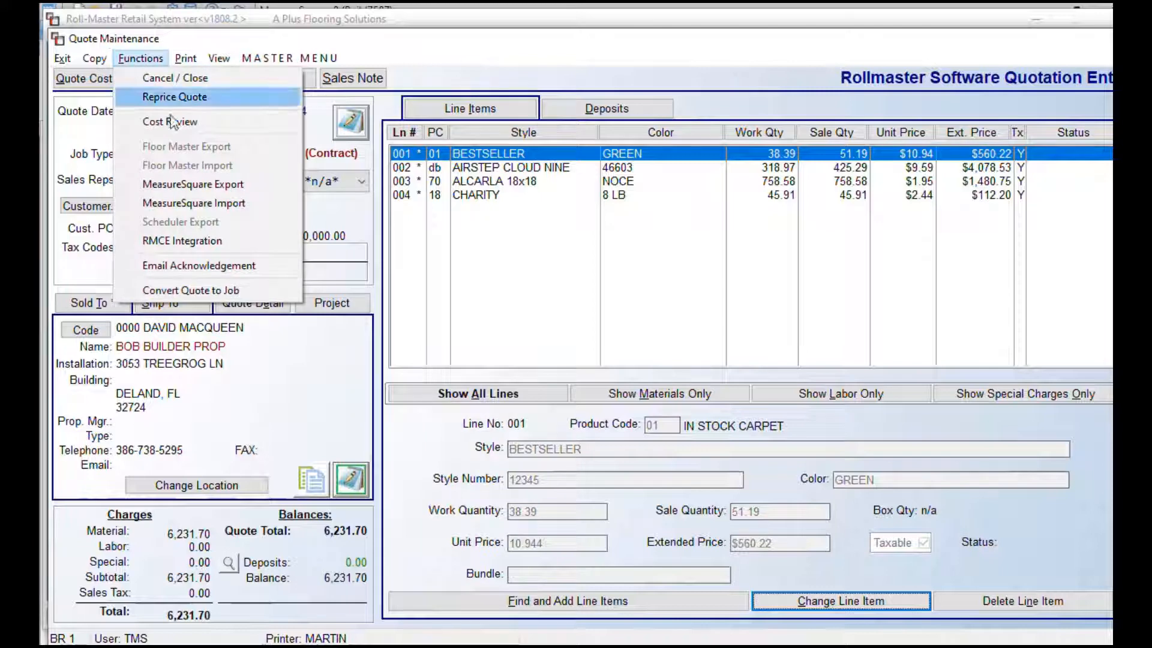
click(567, 181)
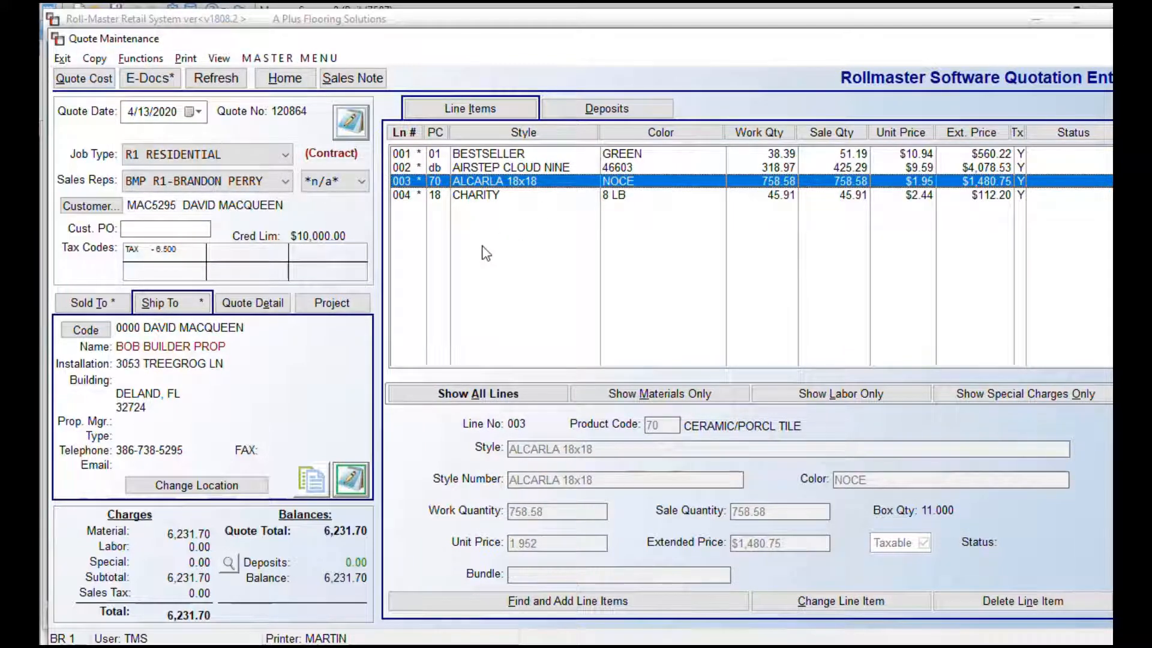
key(Escape)
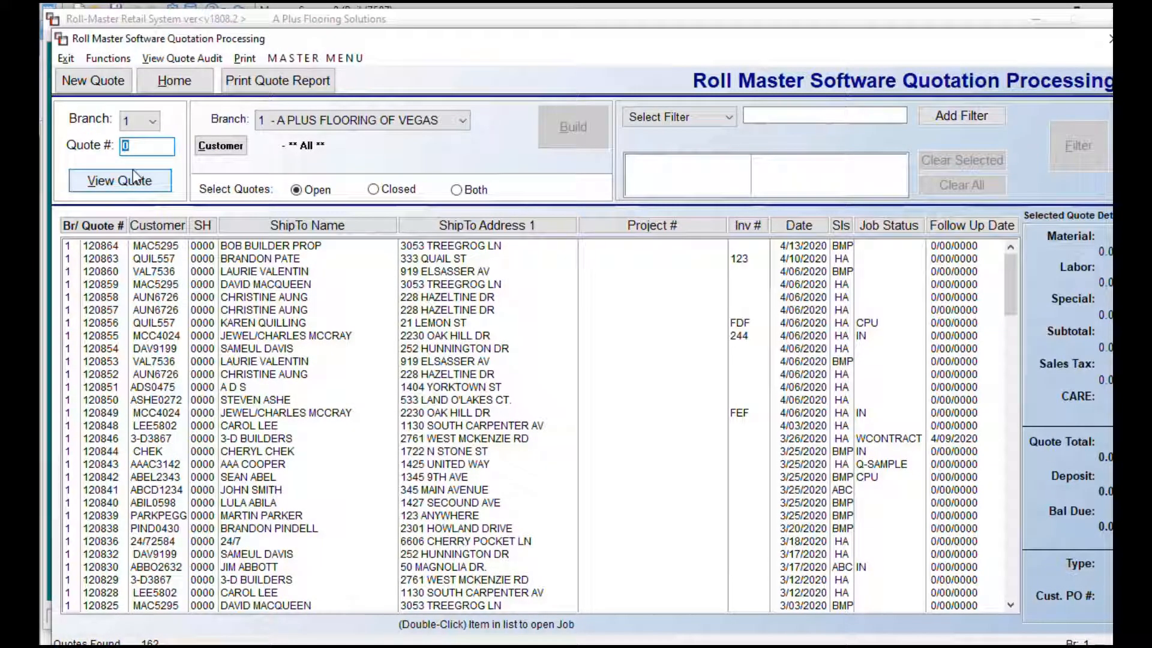
click(150, 178)
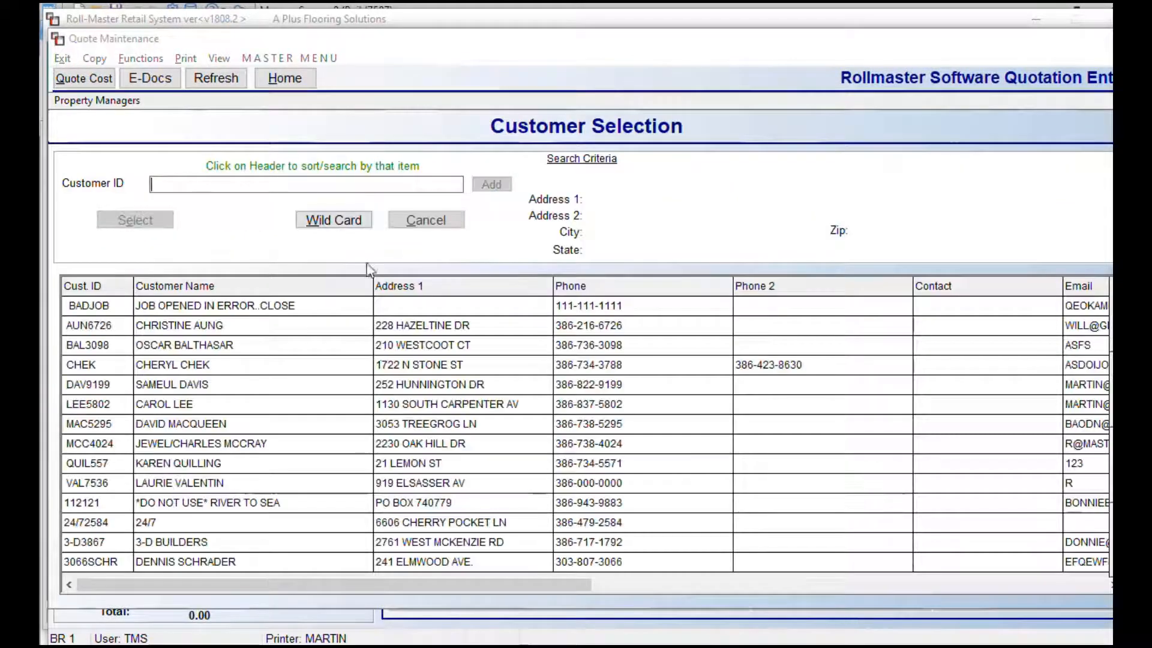
click(420, 326)
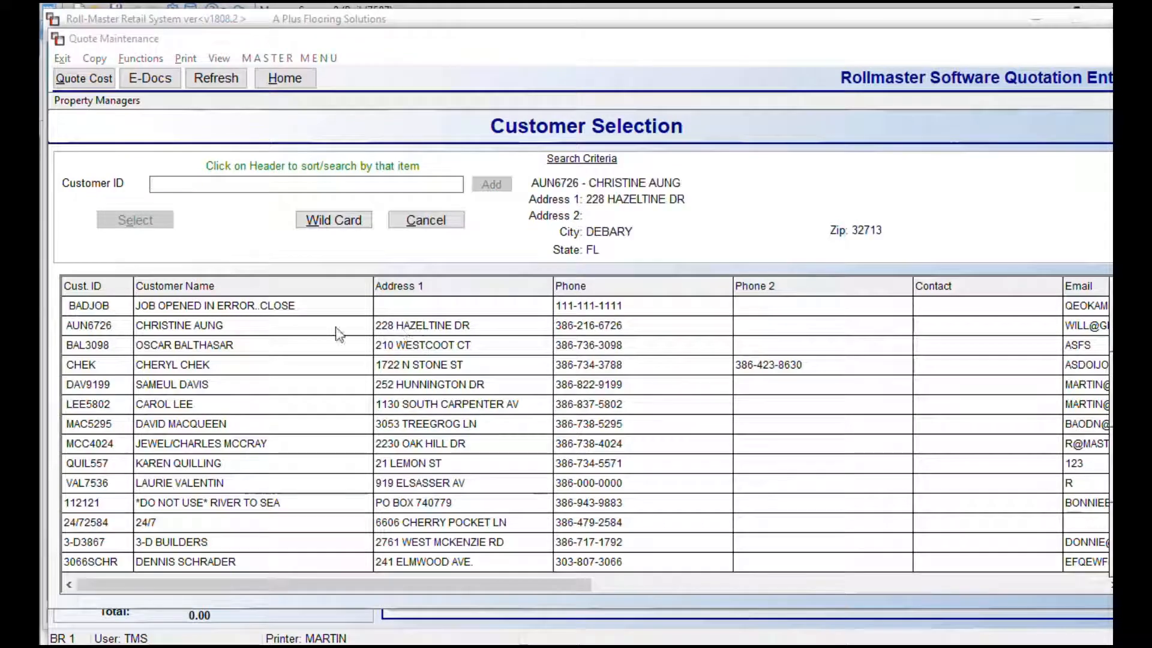
click(152, 219)
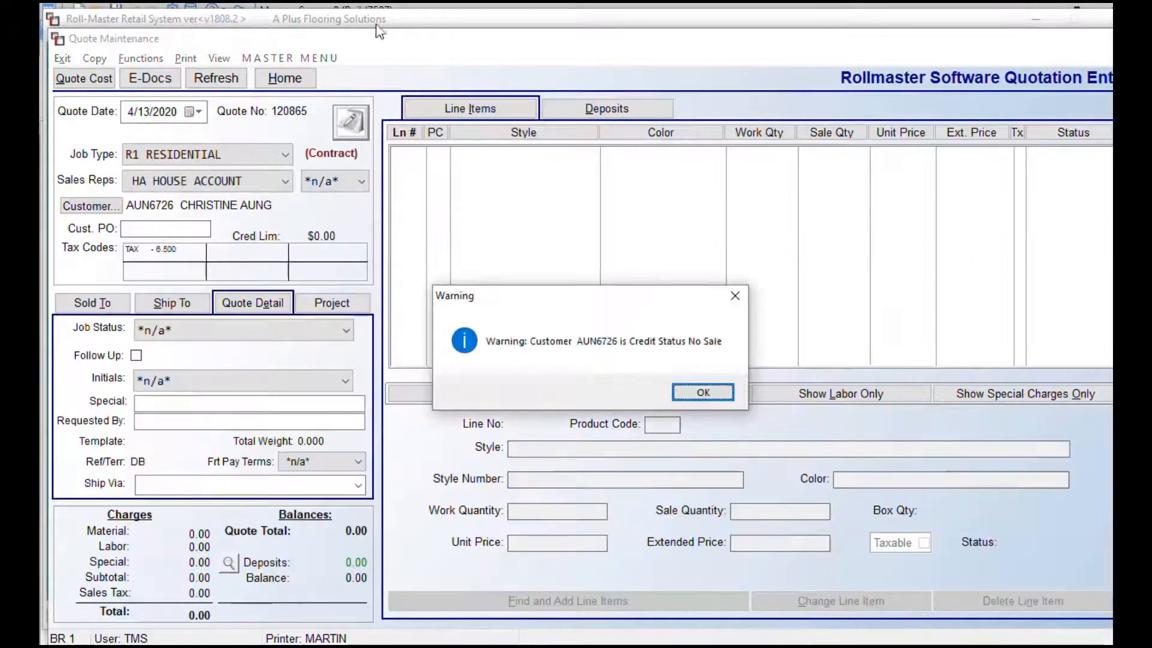
click(698, 394)
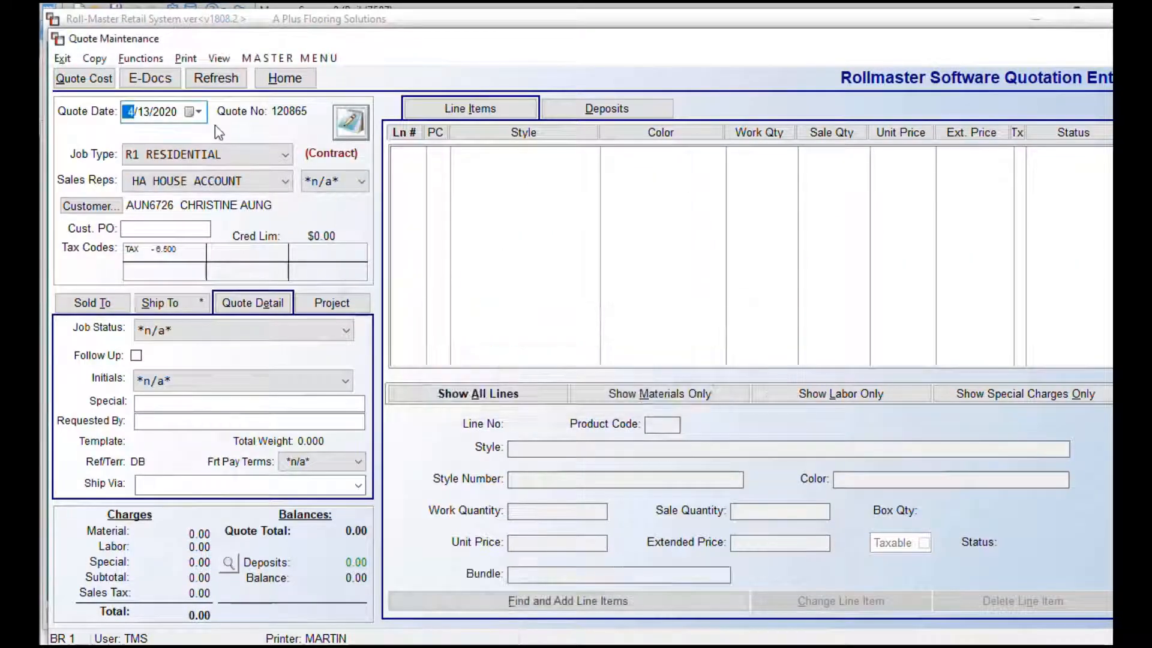
Open the MeasureSquare import for the new quote, choose the rmaster.com account used before, and retrieve its list of projects
click(144, 60)
click(186, 204)
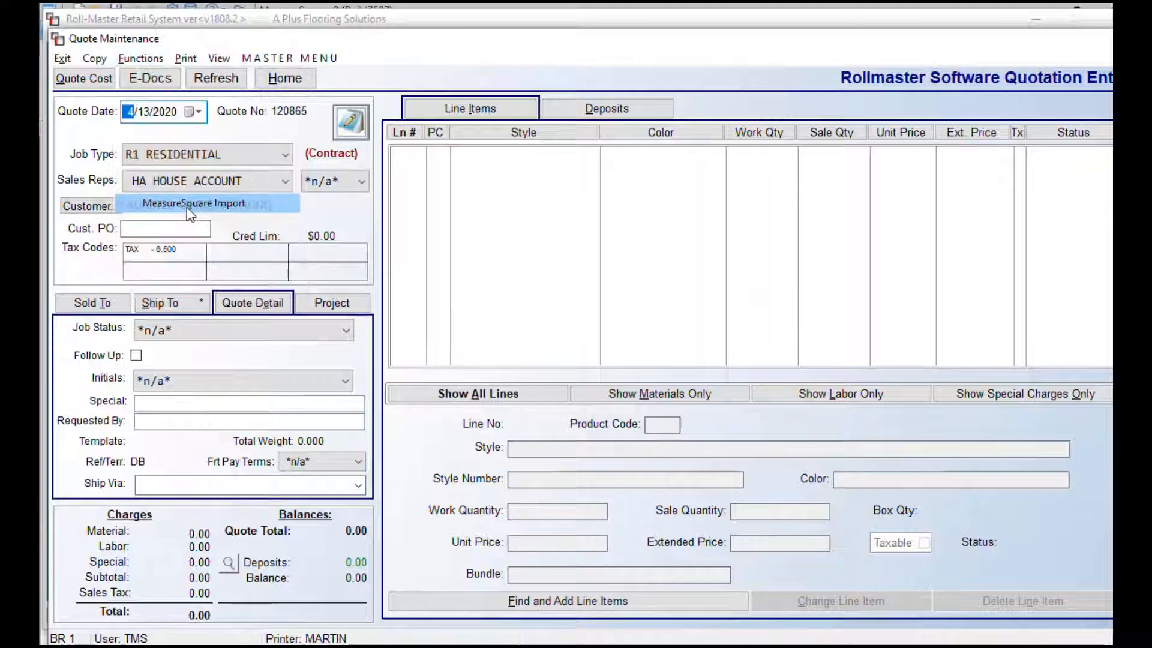
click(761, 270)
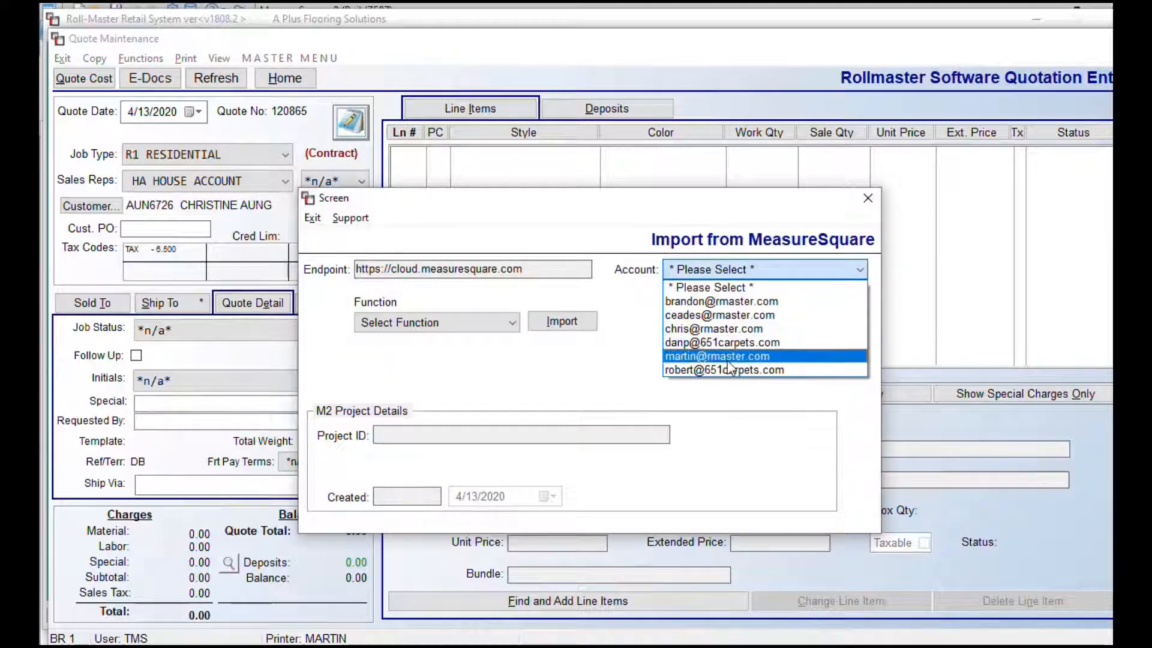
click(728, 360)
click(515, 329)
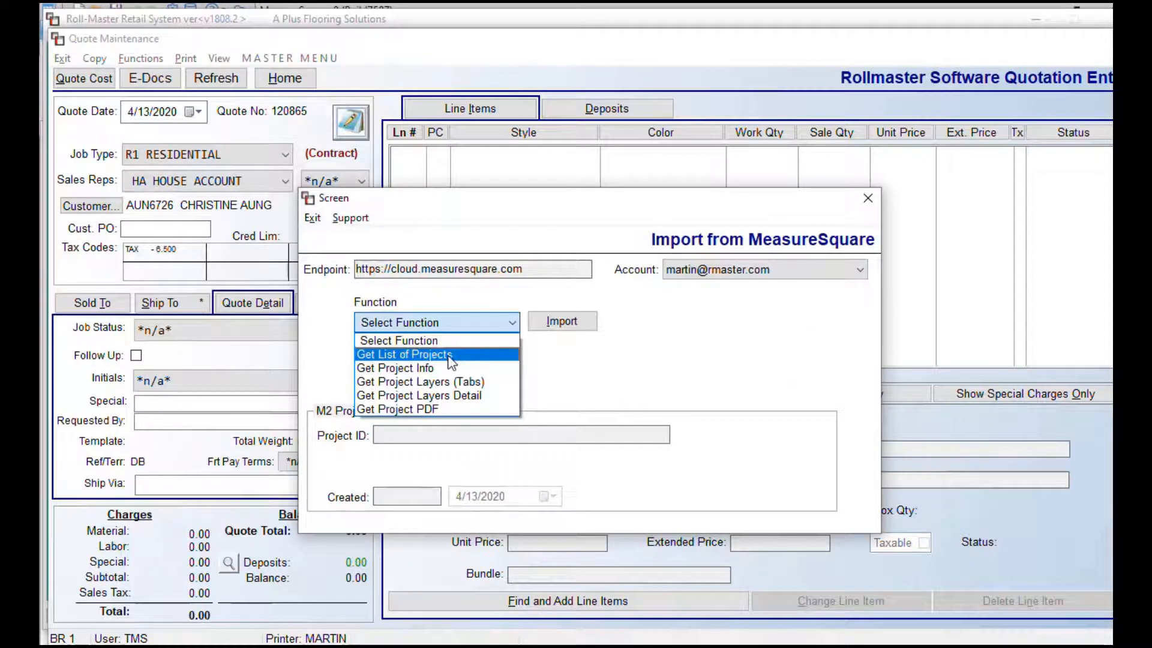
click(480, 352)
click(546, 327)
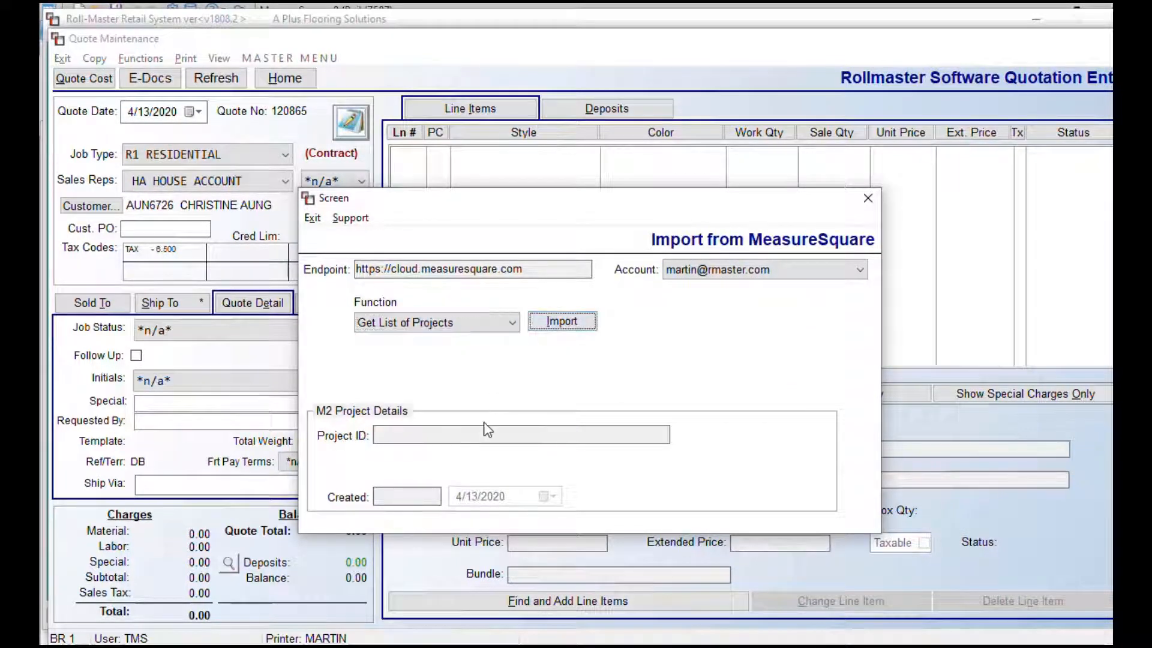
click(409, 318)
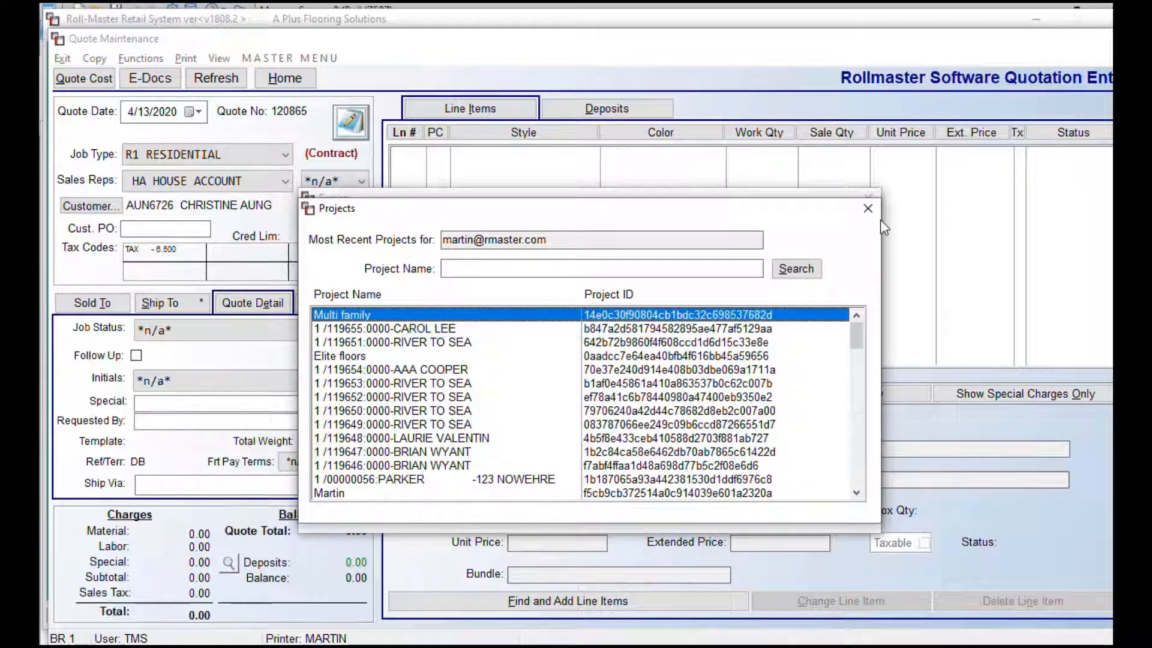
click(867, 208)
Retrieve the Multi family project's information and limit it to the Shotgun 2BR layer
click(512, 323)
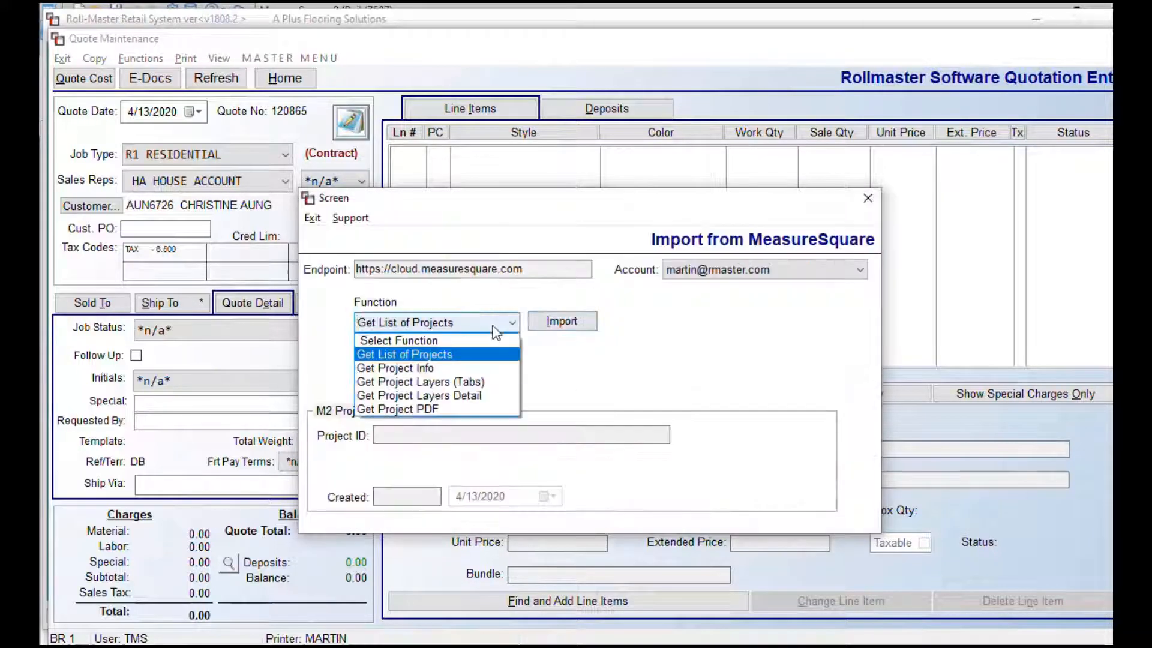
click(414, 368)
click(564, 324)
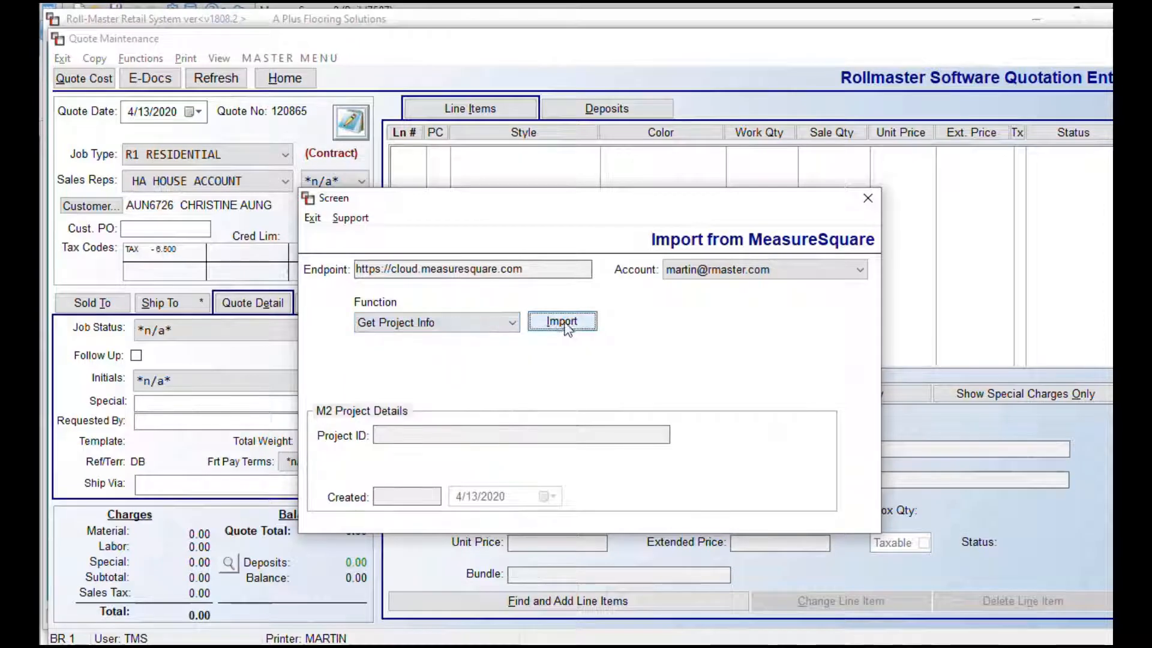
click(741, 387)
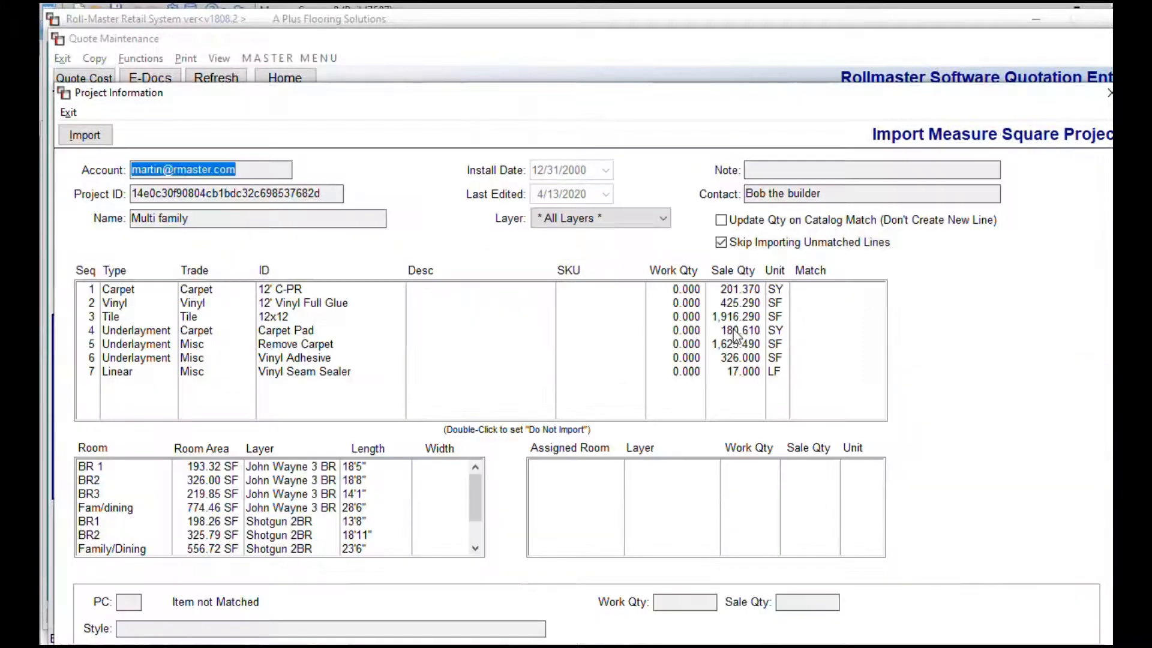
click(666, 217)
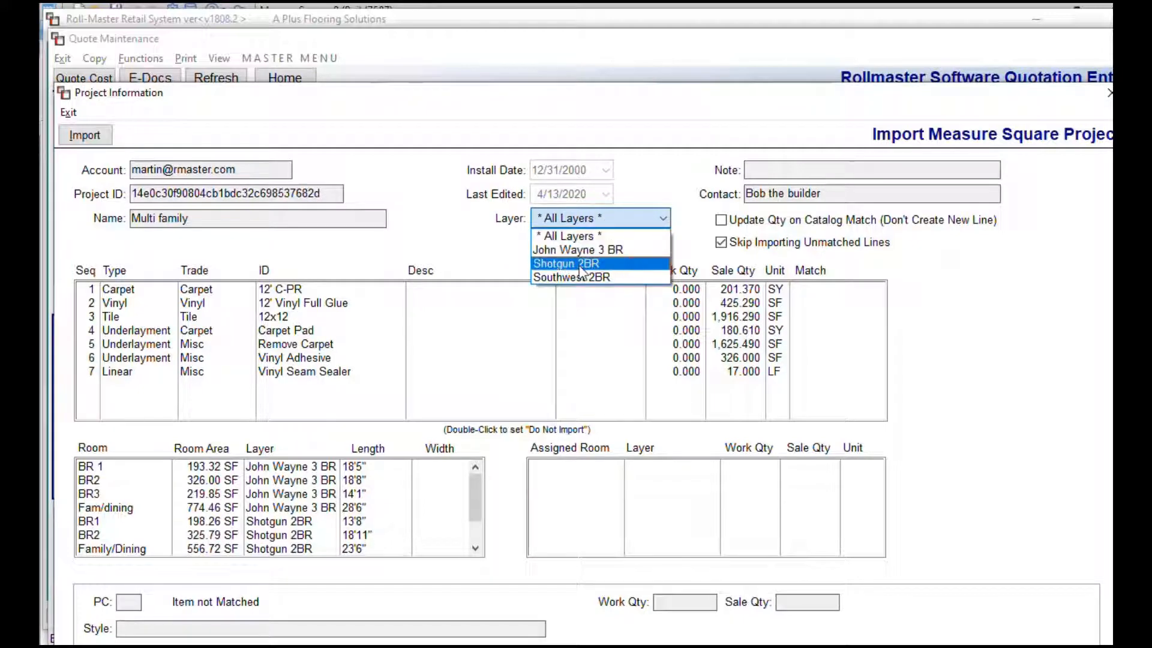
click(580, 265)
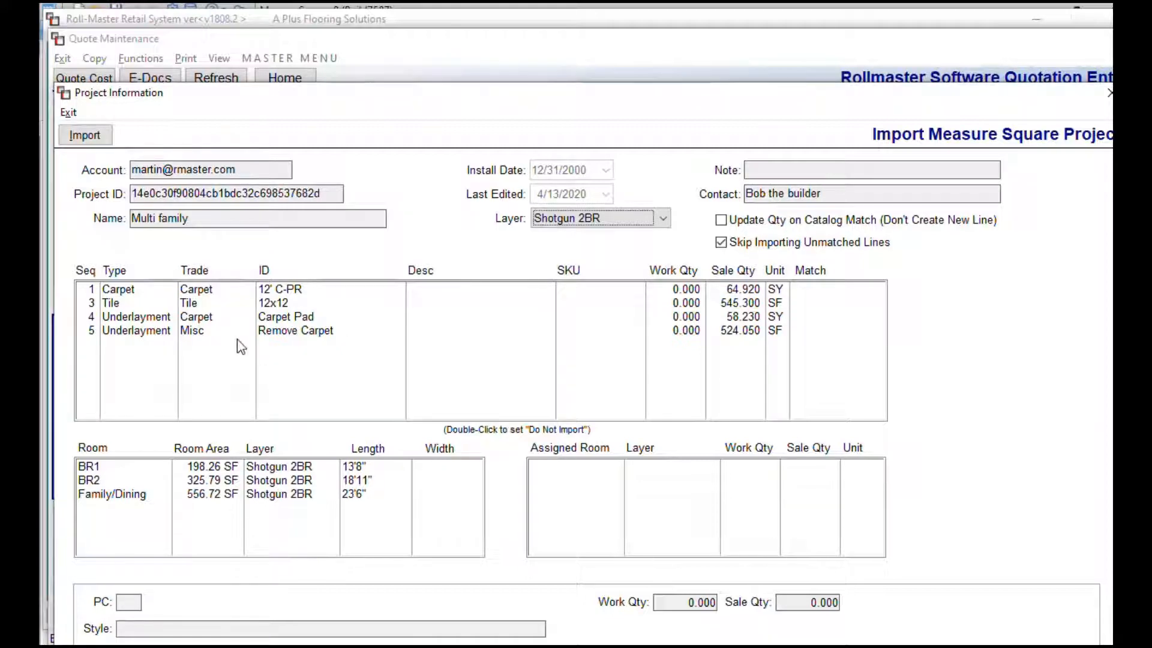
Match the 12' C-PR carpet line to the catalog carpet style BESTSELLER in the color RED
right_click(280, 290)
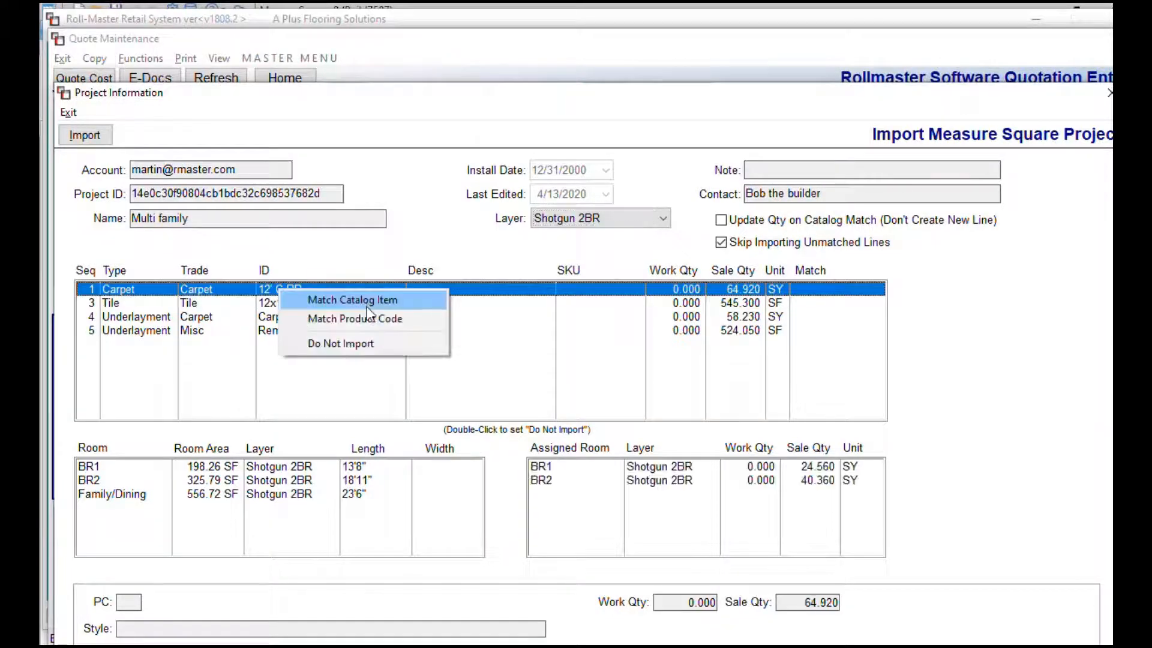
click(367, 305)
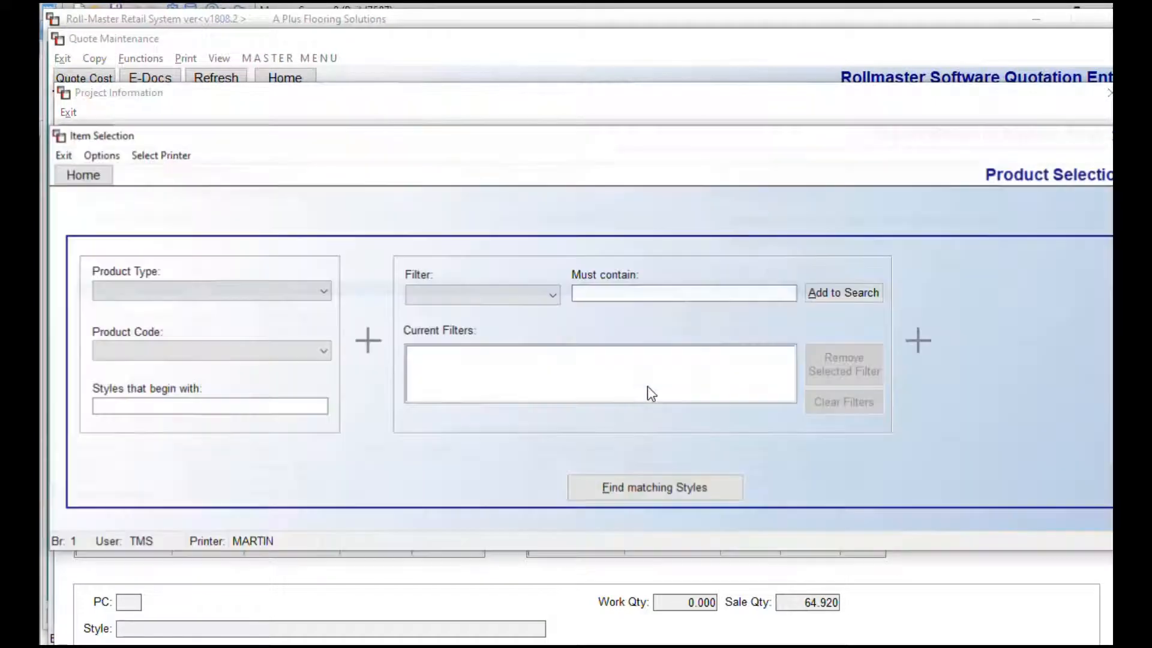
click(201, 290)
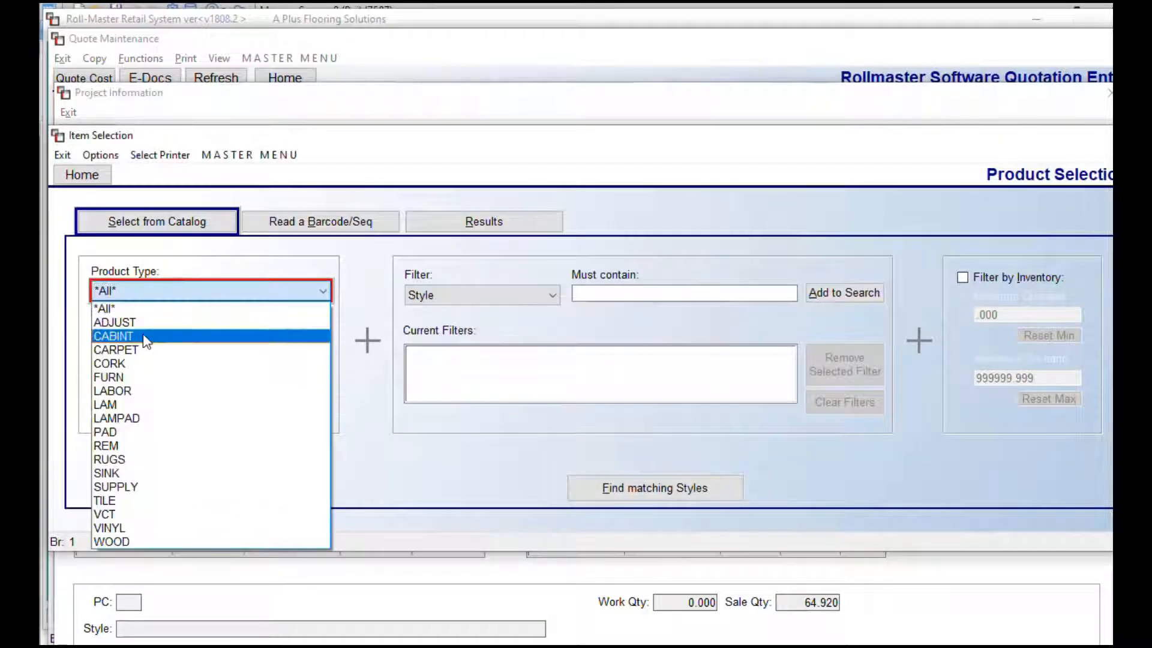
click(139, 350)
click(118, 407)
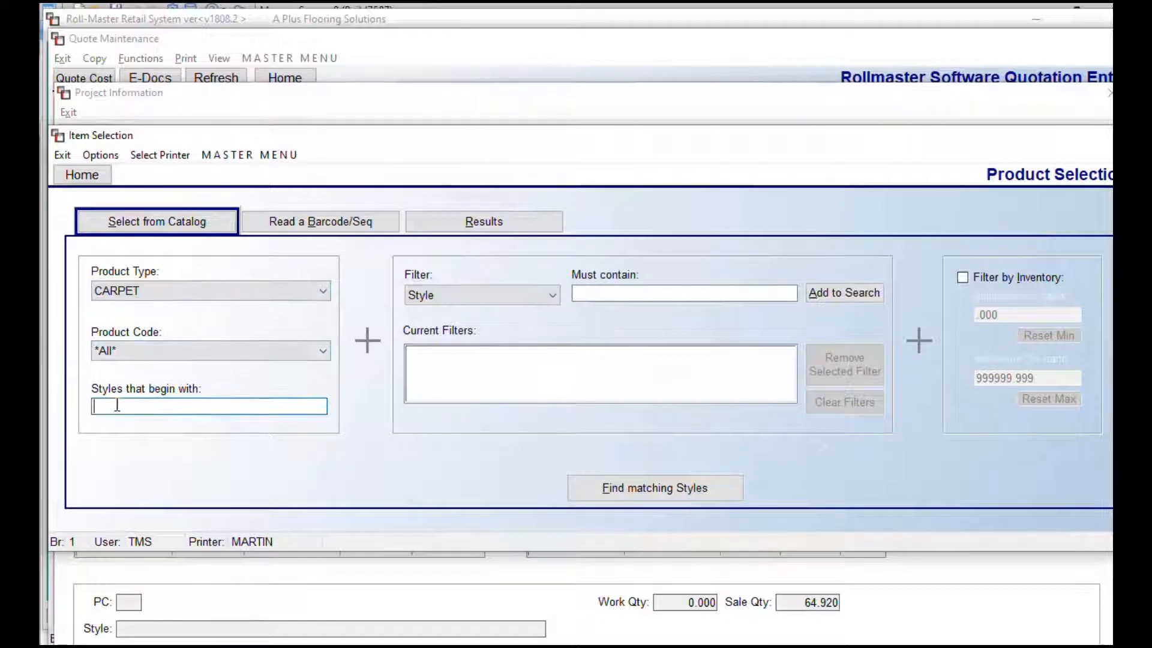
text(BEST)
key(Return)
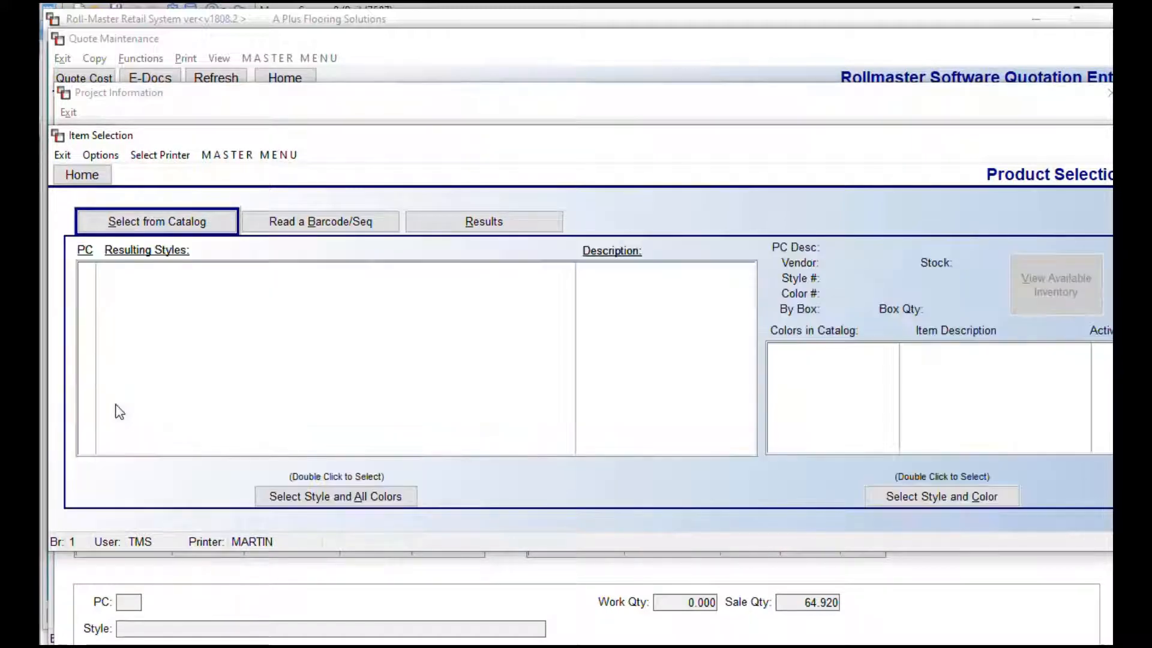
click(783, 406)
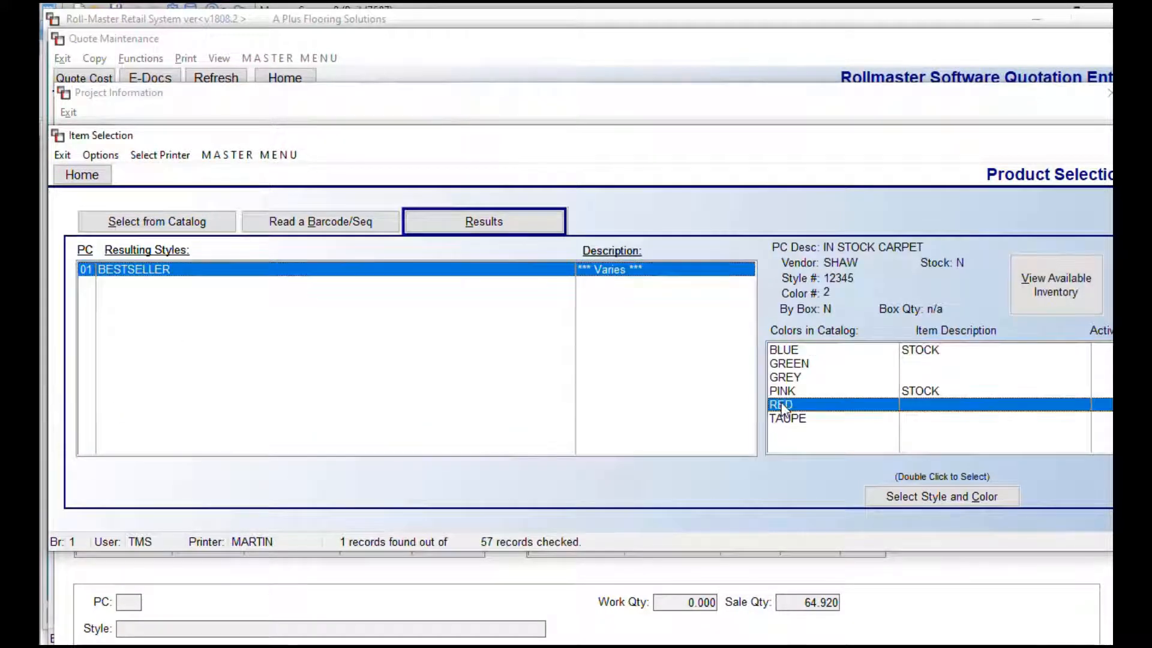
click(924, 496)
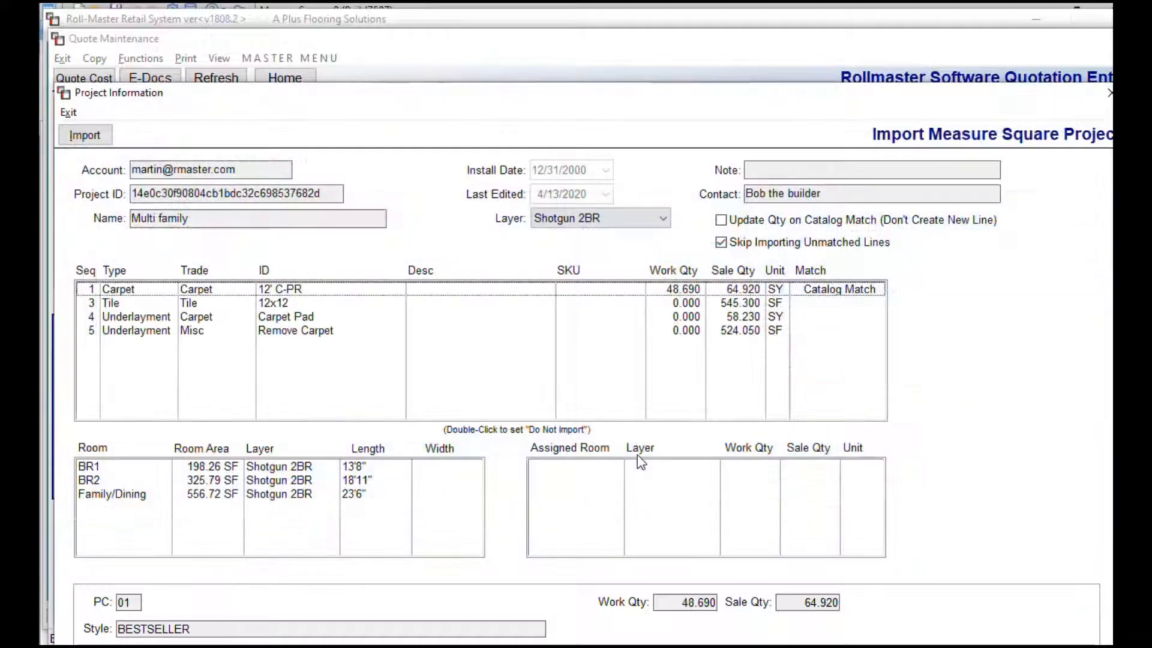
Match the 12x12 tile line to the catalog TILE style ALCARLA 13x13 in the color NOCE
right_click(780, 303)
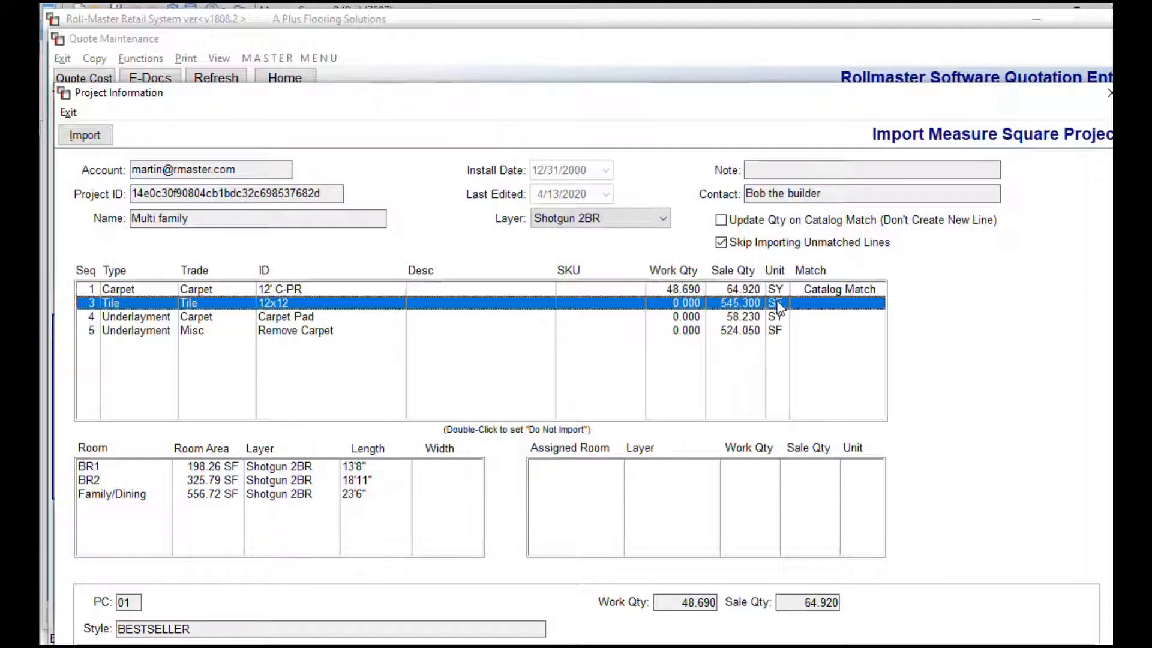
click(826, 310)
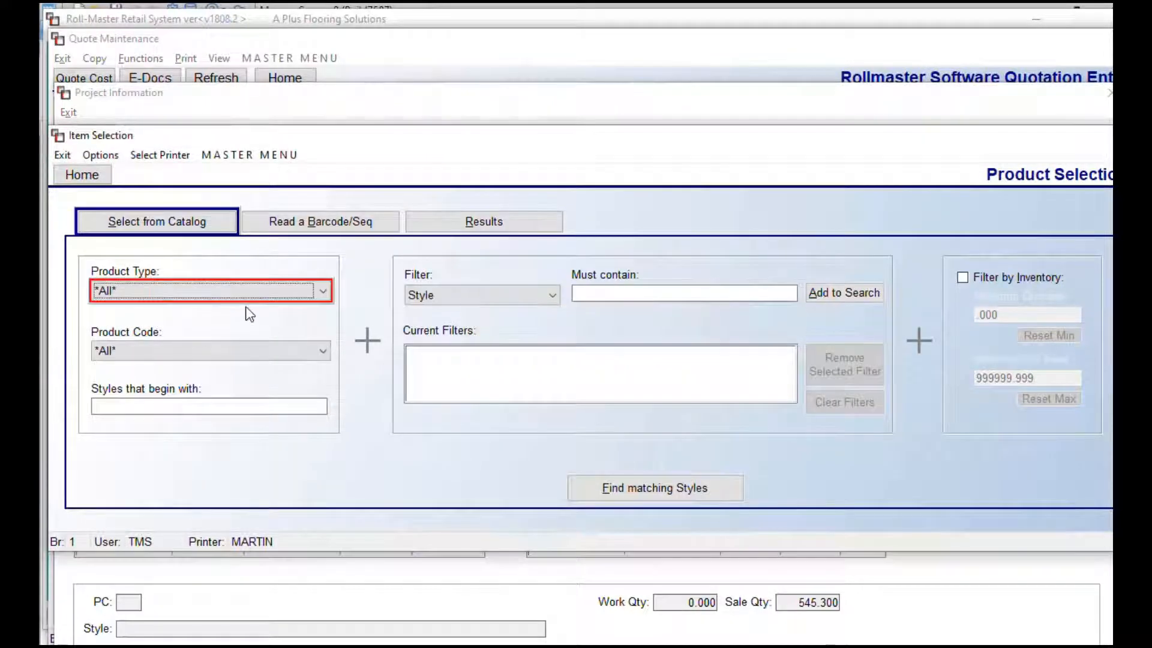
click(243, 292)
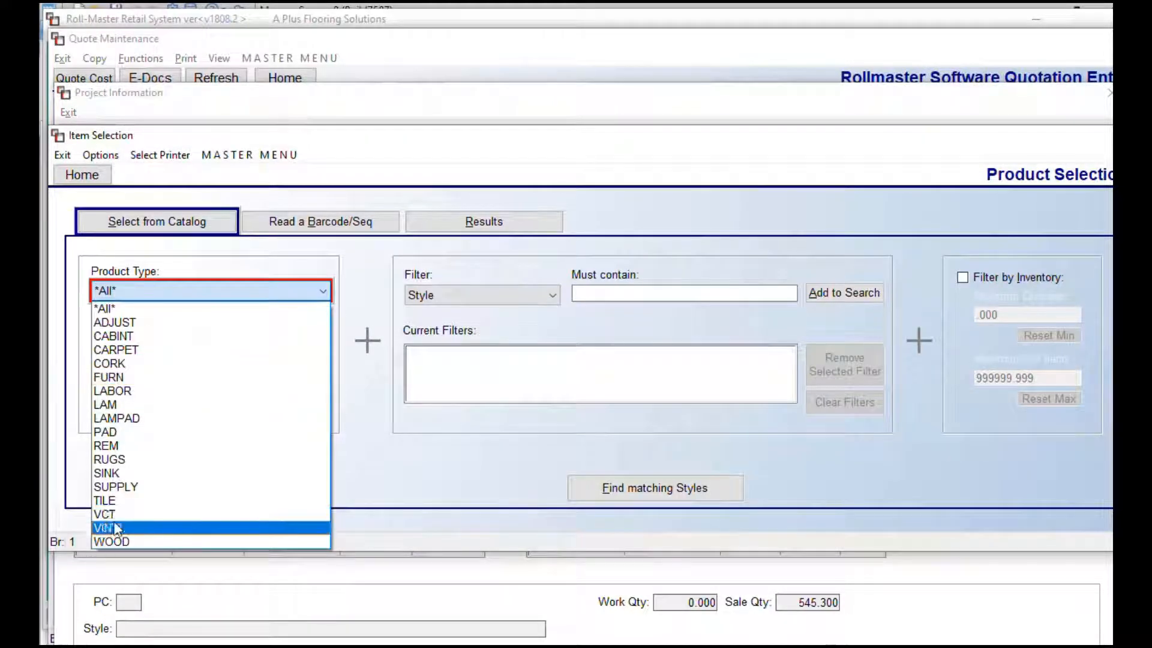
click(105, 501)
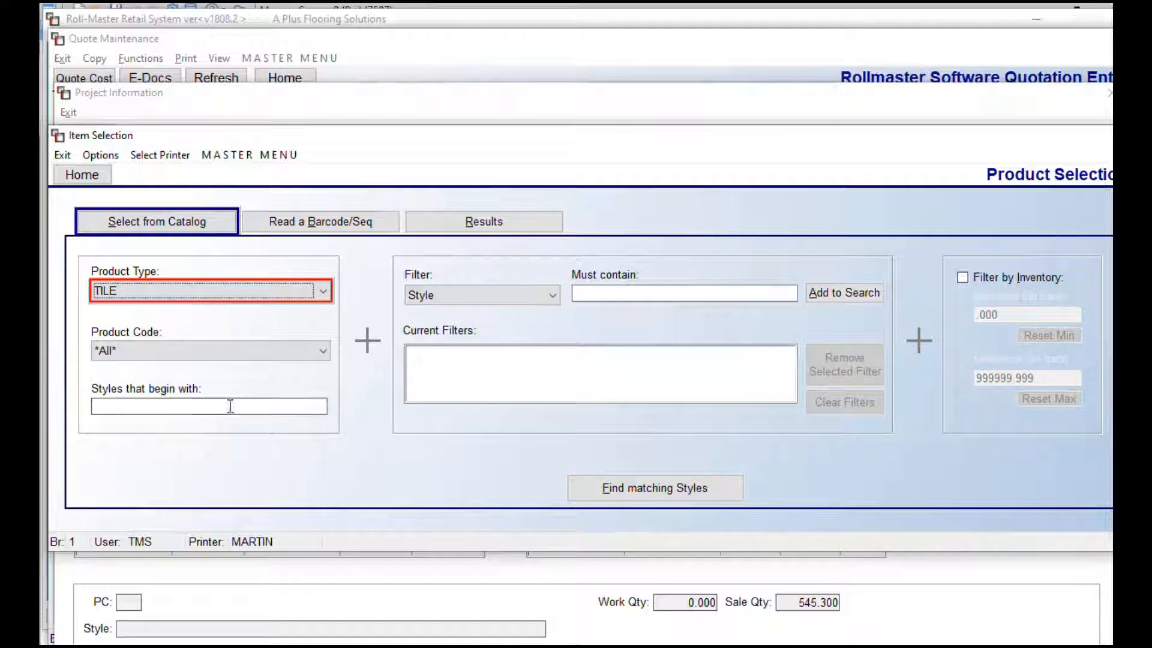
click(654, 488)
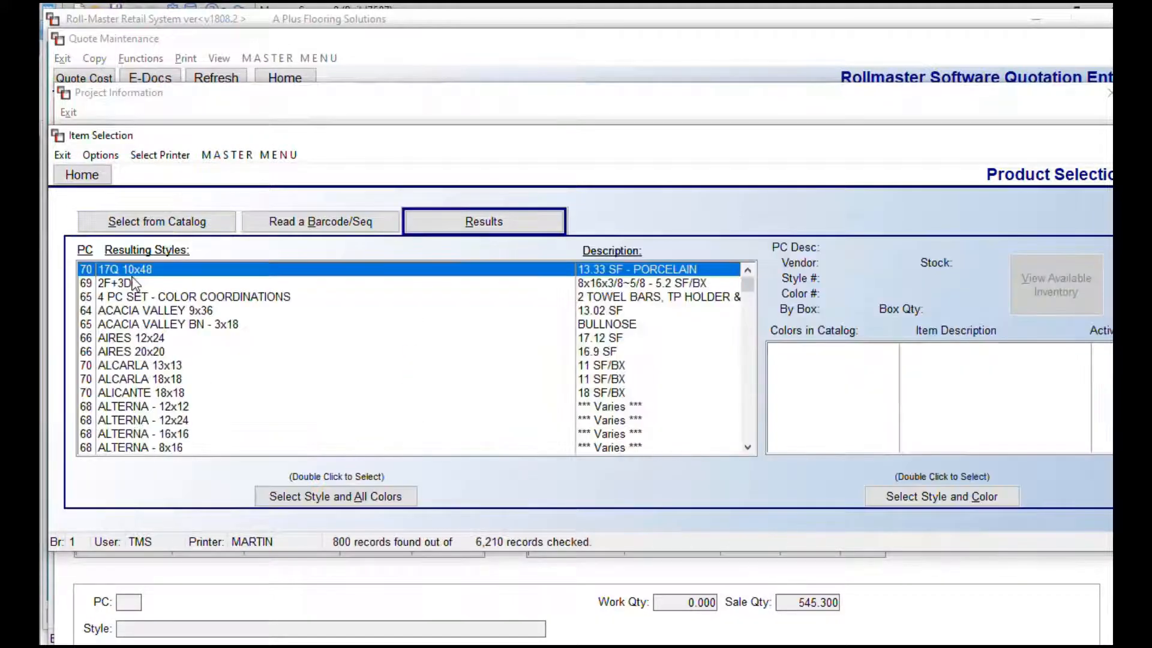
click(161, 366)
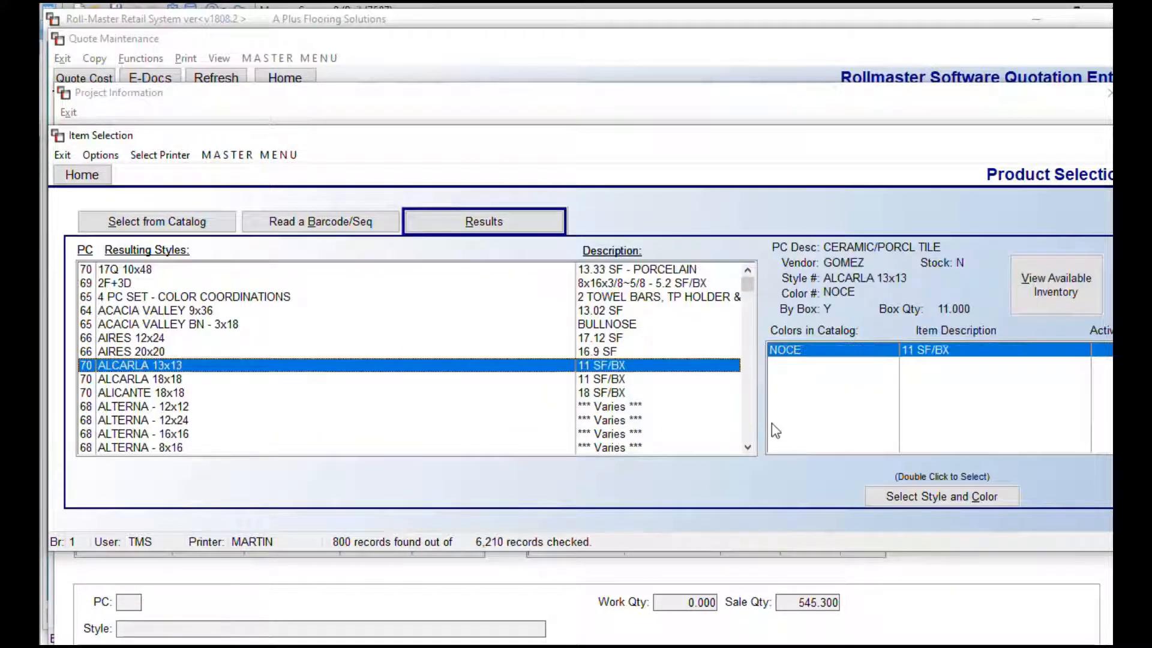
click(952, 504)
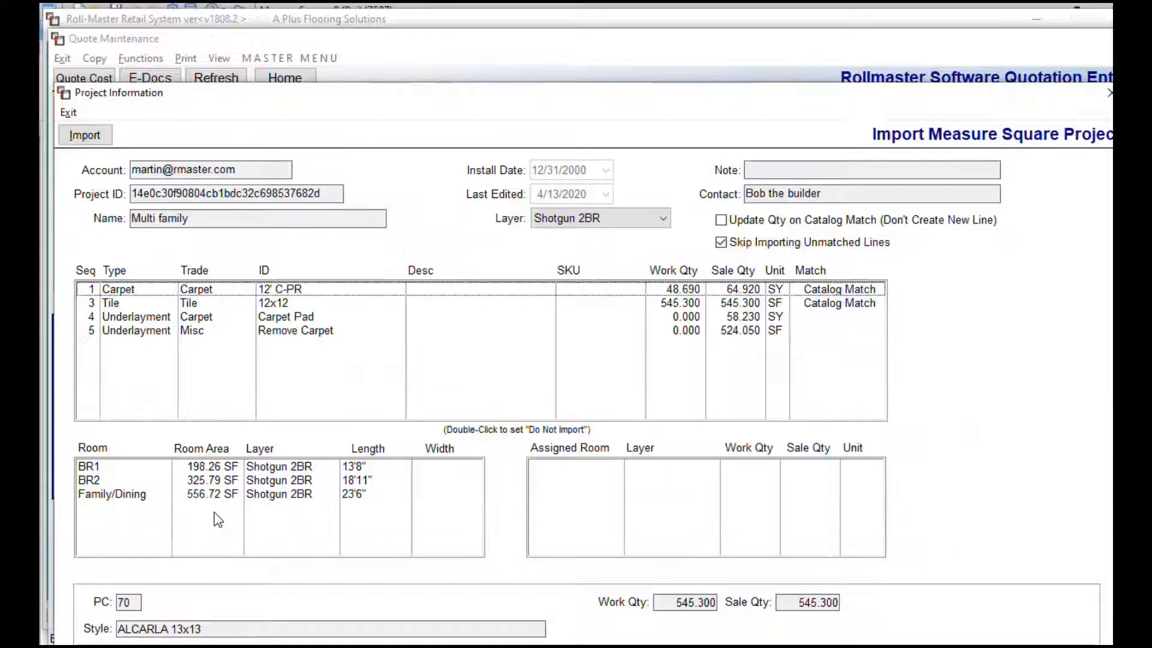
Match the Carpet Pad line to the catalog PAD style CHARITY in 8 LB, searching styles beginning with CHA, and accept the product type mismatch
right_click(267, 318)
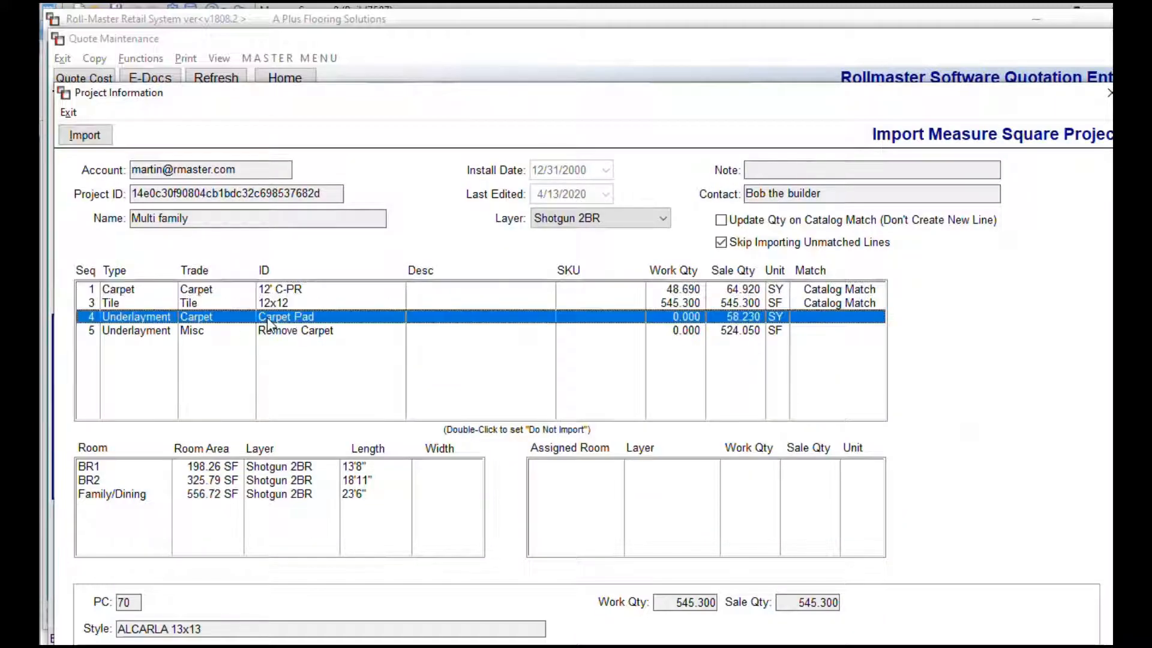
click(343, 330)
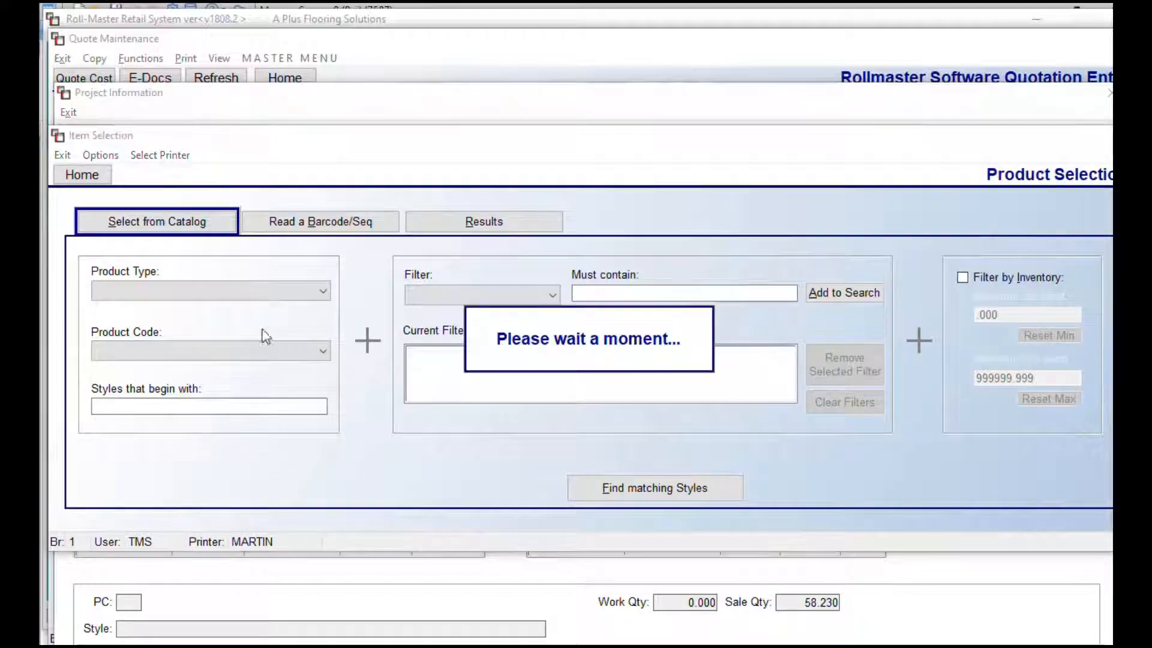
click(287, 290)
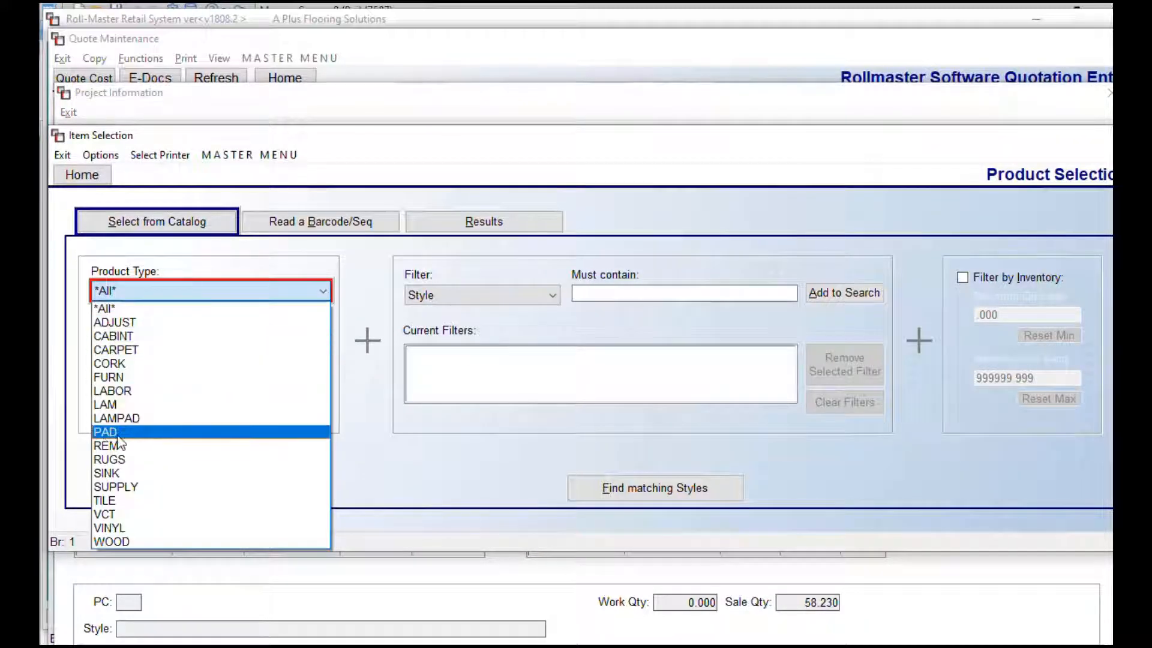
click(135, 432)
click(145, 406)
text(CHA)
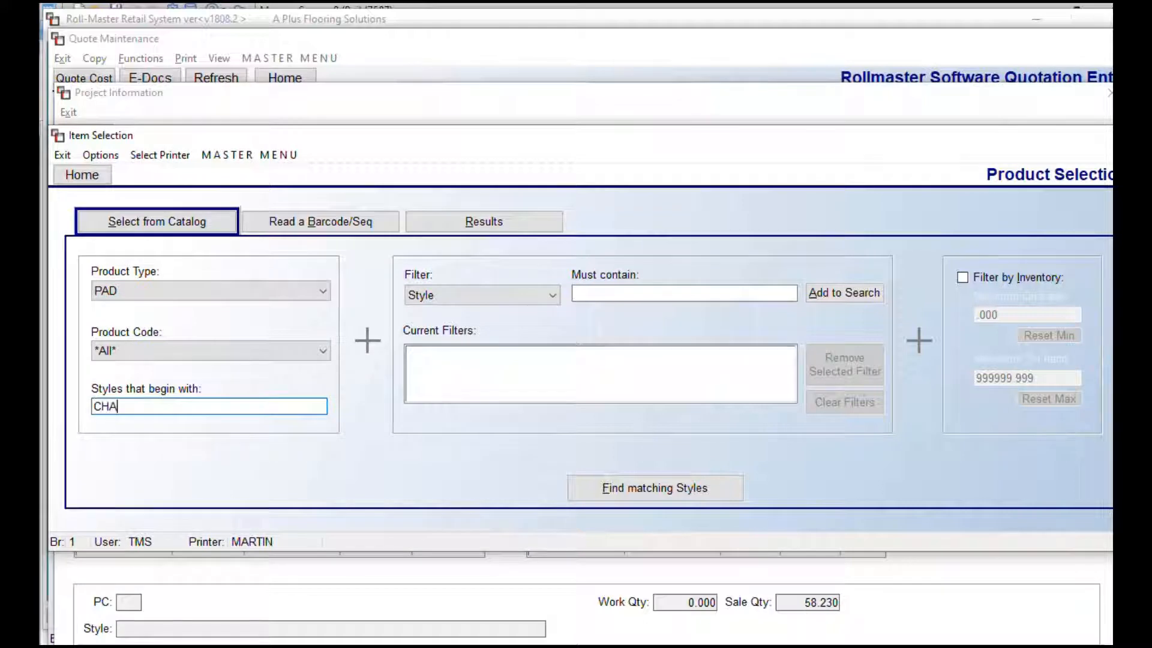
key(Return)
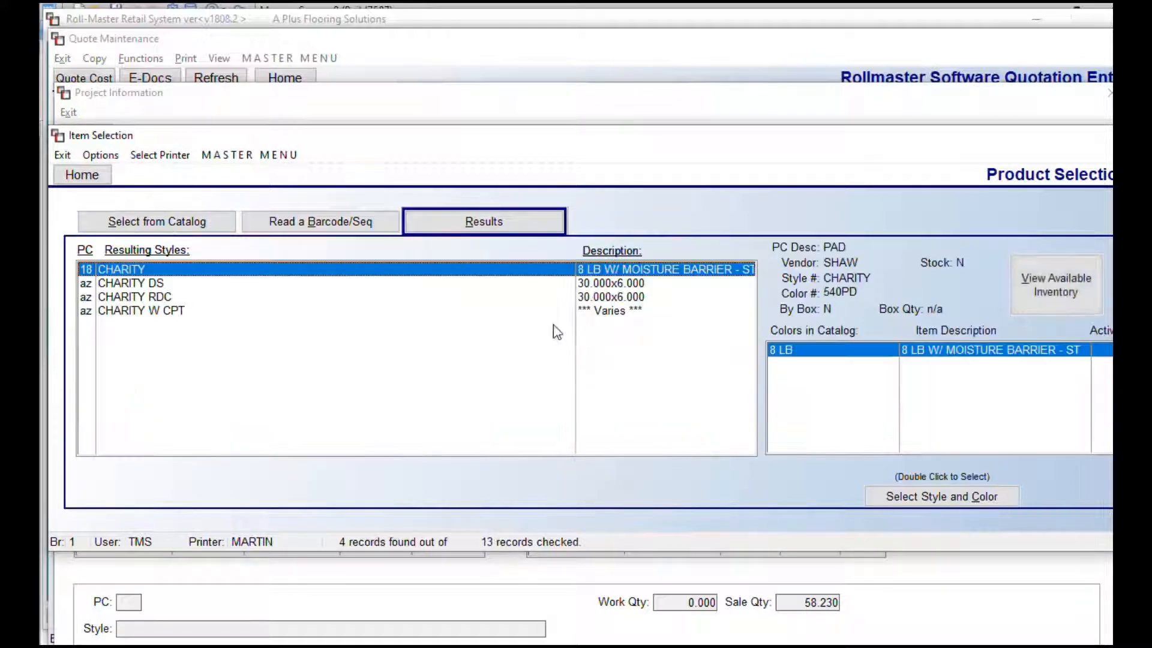
click(897, 499)
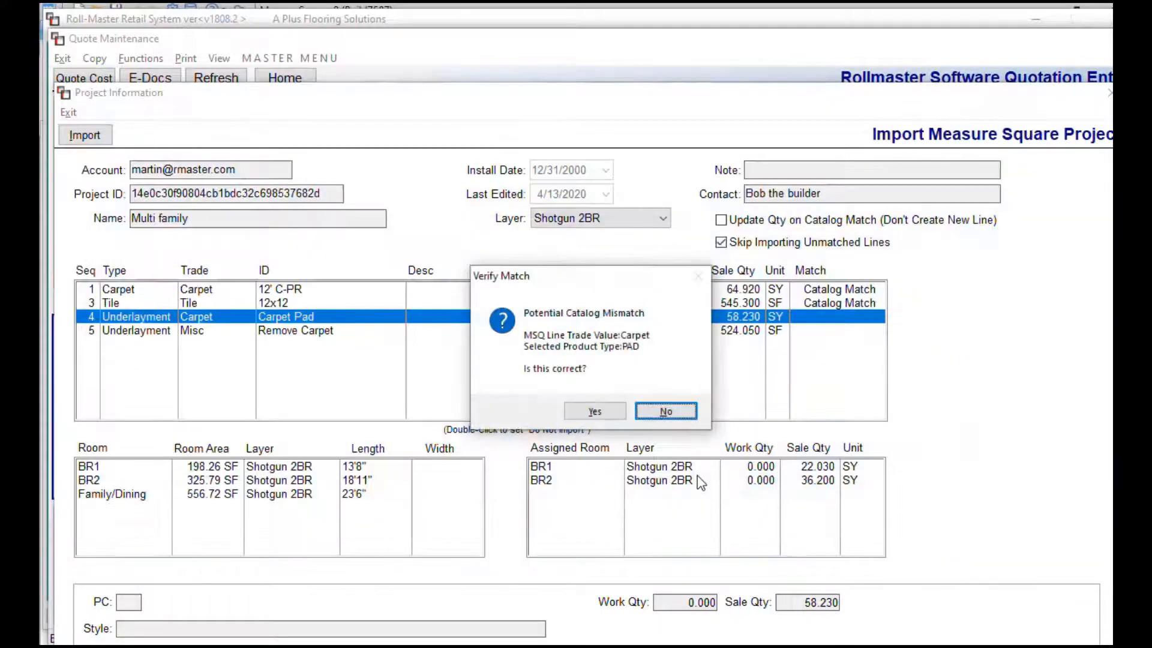
click(594, 411)
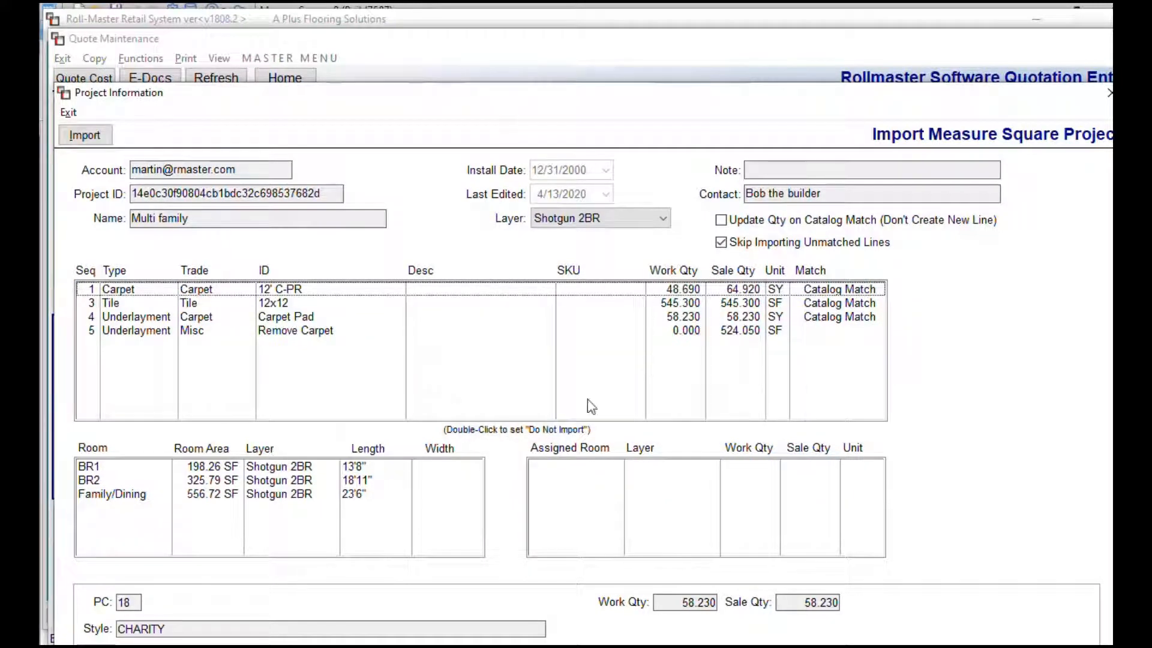
Import the matched Shotgun 2BR lines into the quote, and retrieve the project PDF from MeasureSquare
click(89, 135)
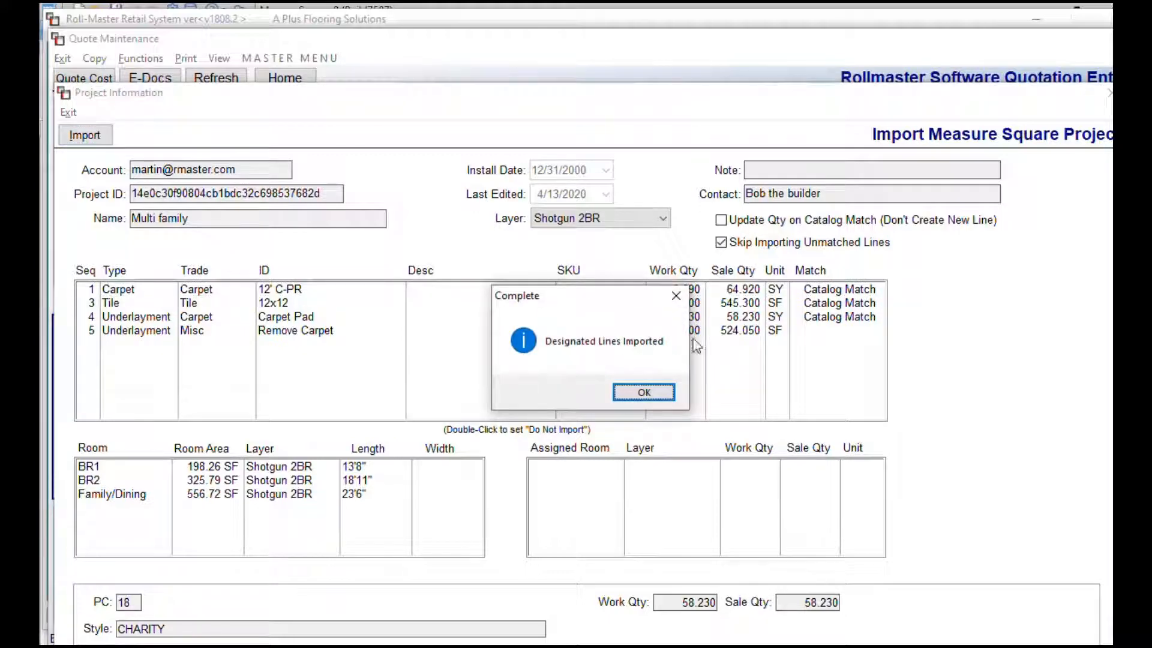
click(645, 392)
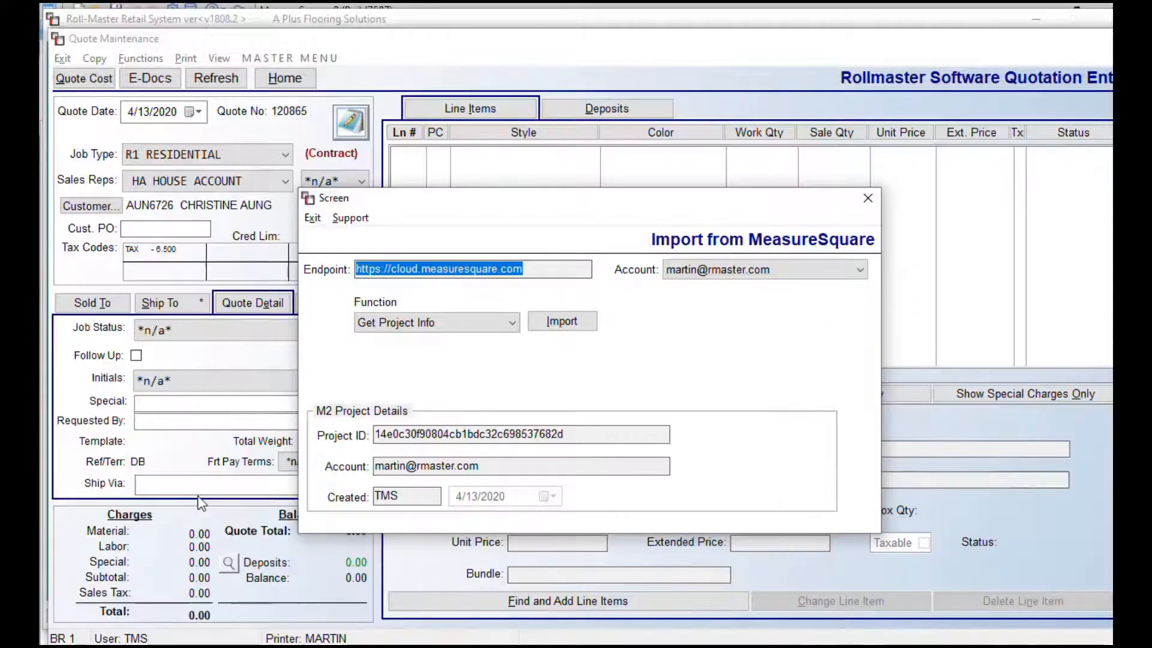
click(511, 324)
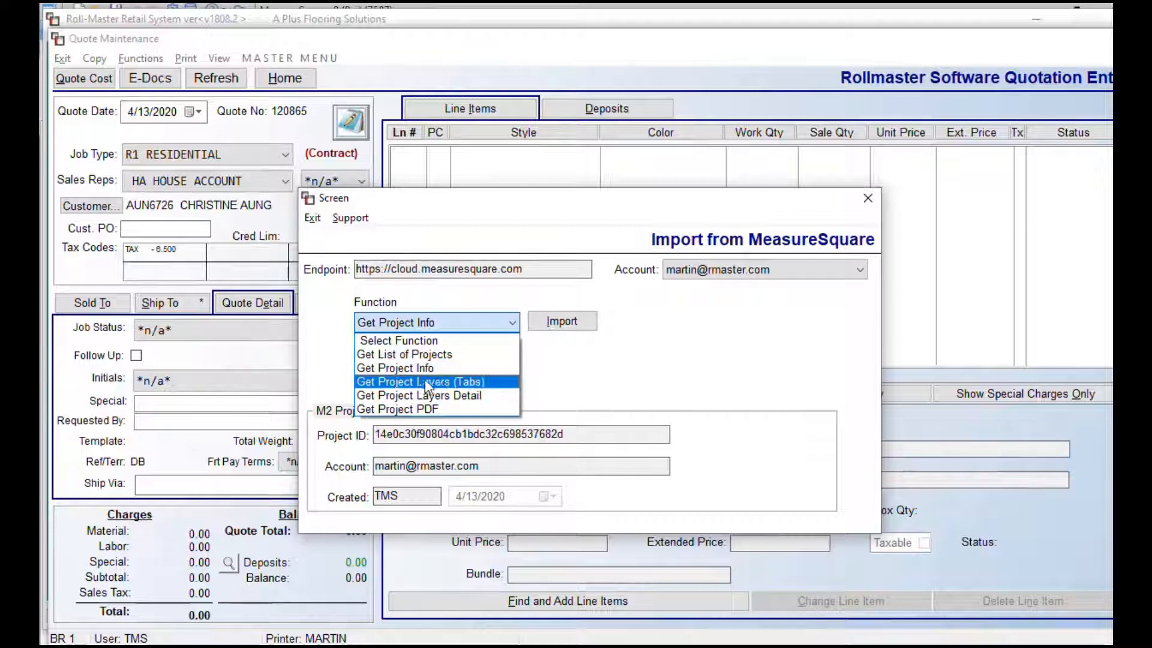
click(405, 408)
click(561, 322)
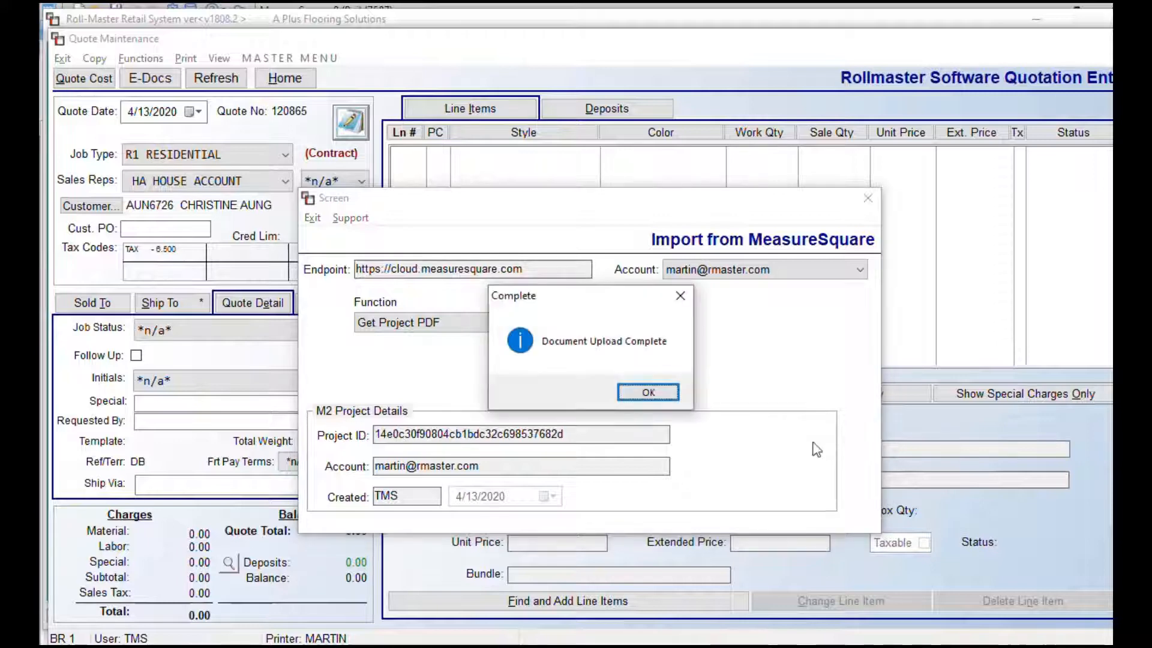
click(636, 394)
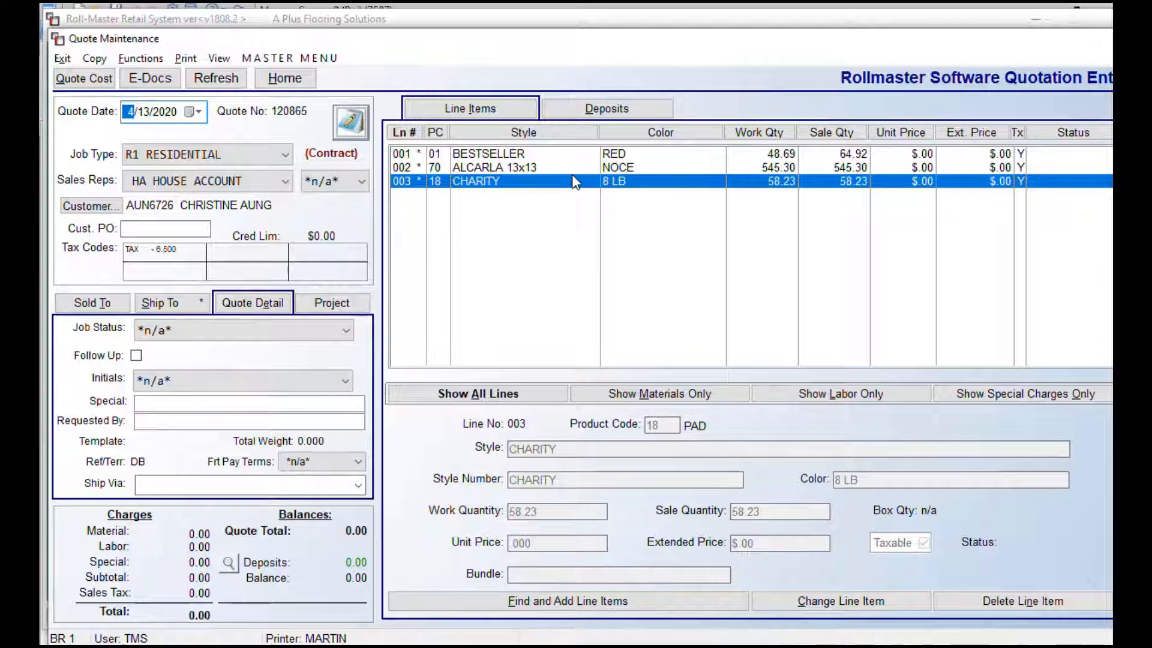
click(140, 58)
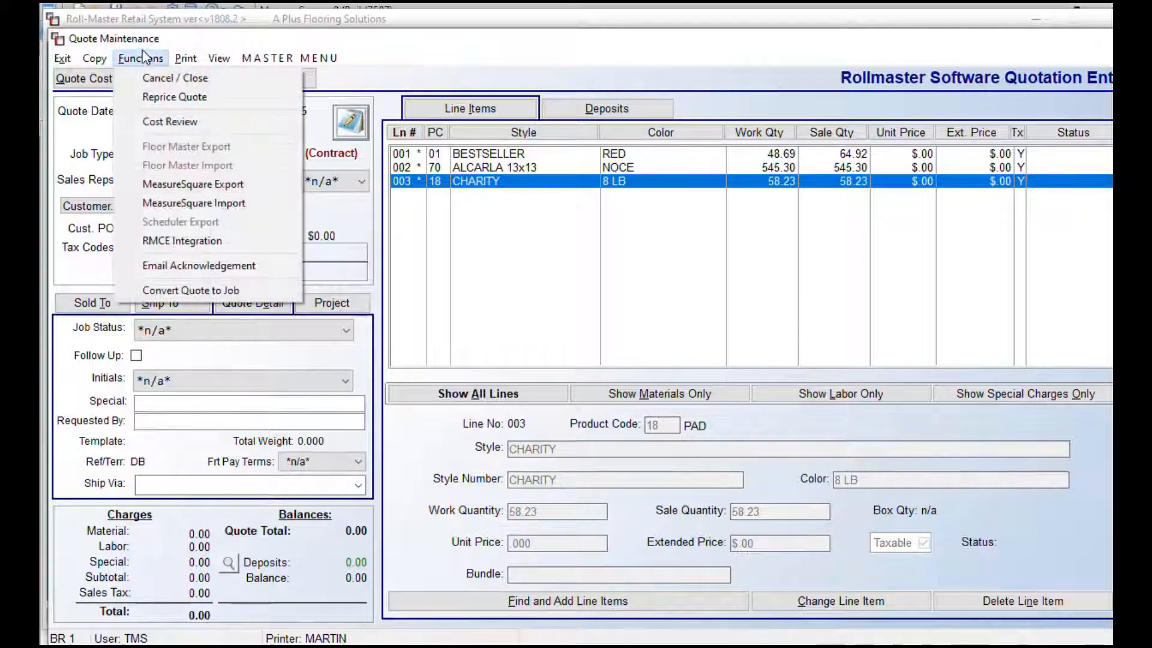
mouse_move(106, 61)
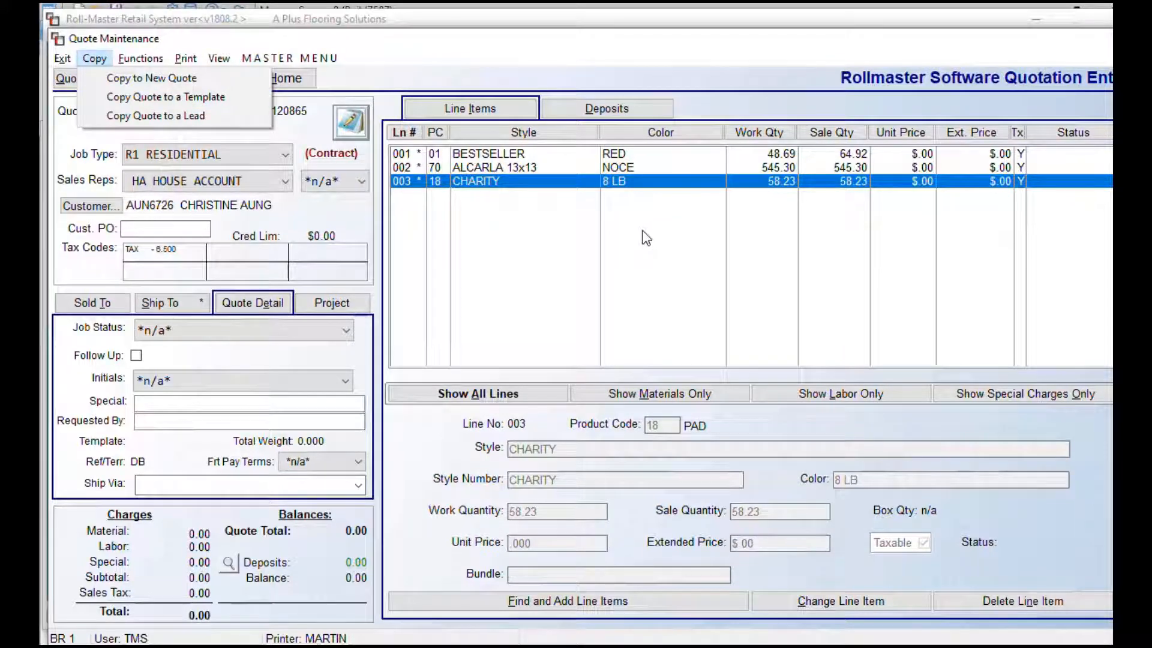
click(554, 286)
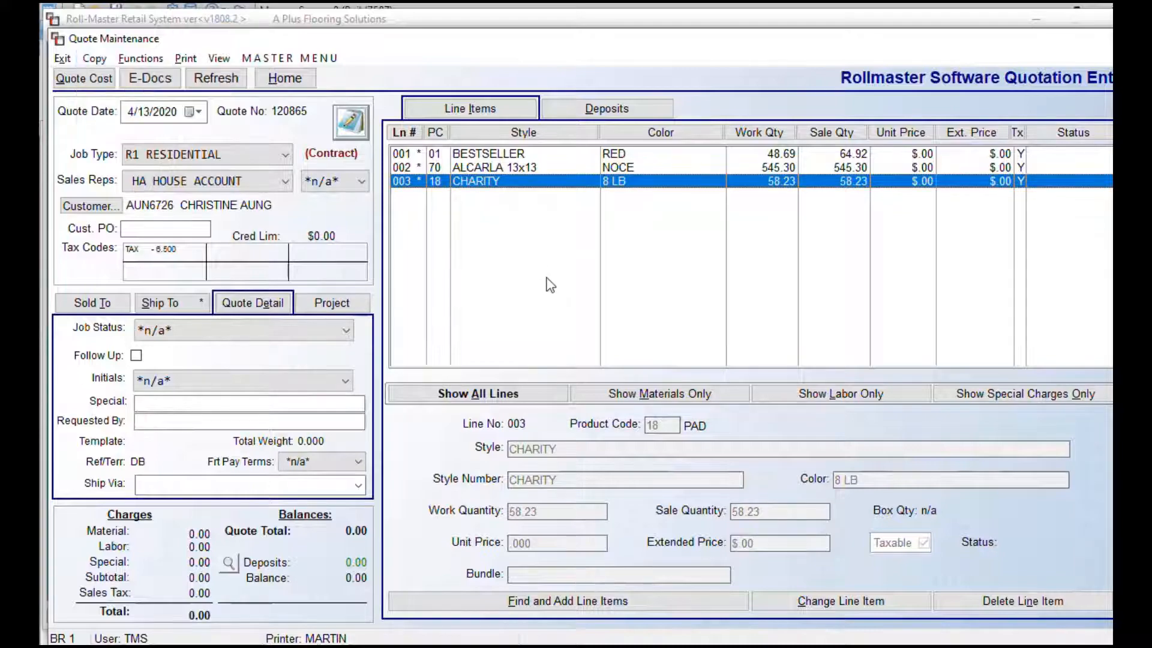